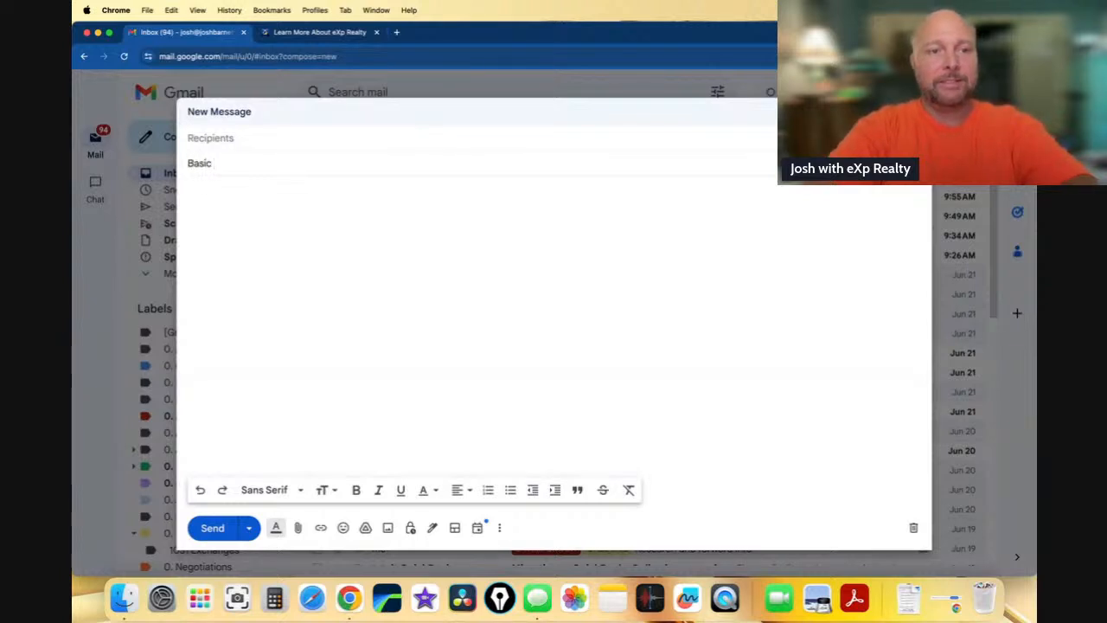
Complete the new message's subject so it reads "Basic Email Signature".
{"action": "type", "text": "Ema"}
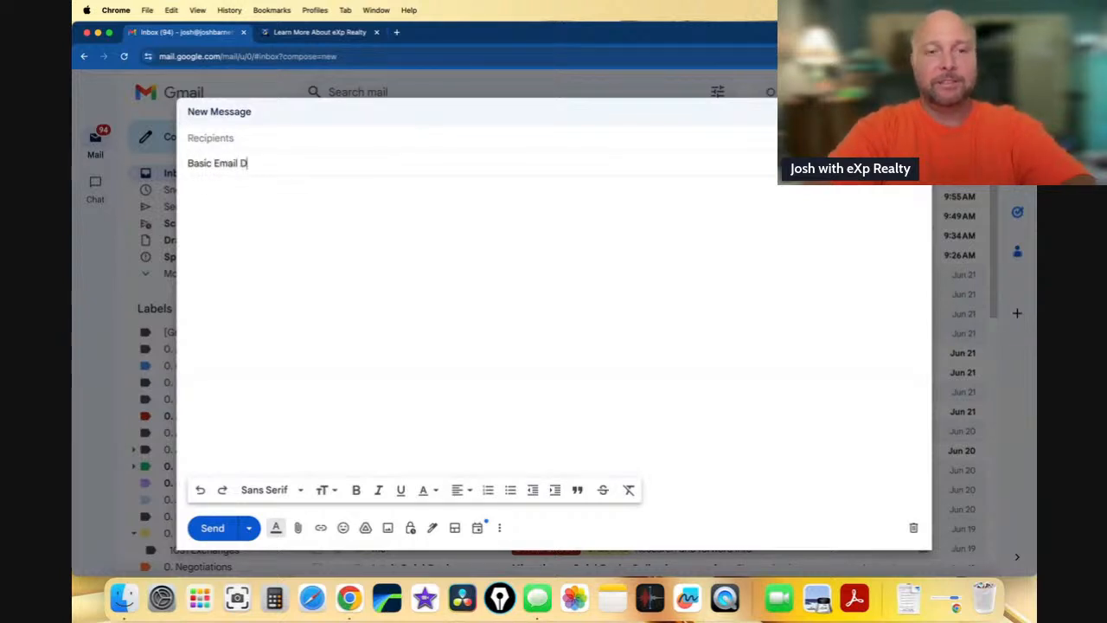
{"action": "type", "text": "il Signatur"}
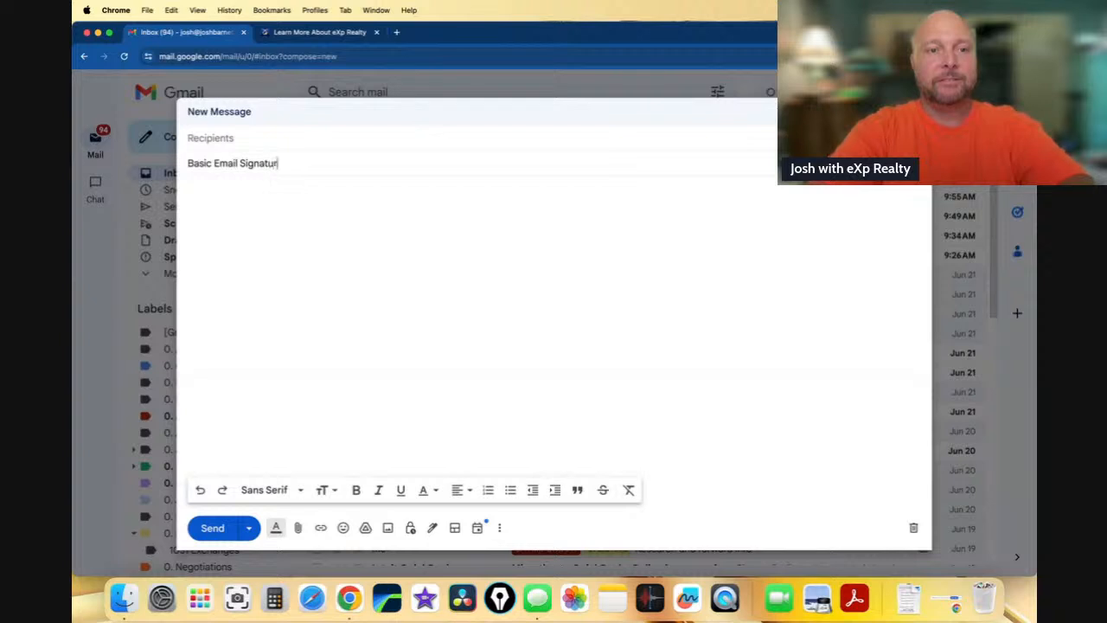
{"action": "type", "text": "e"}
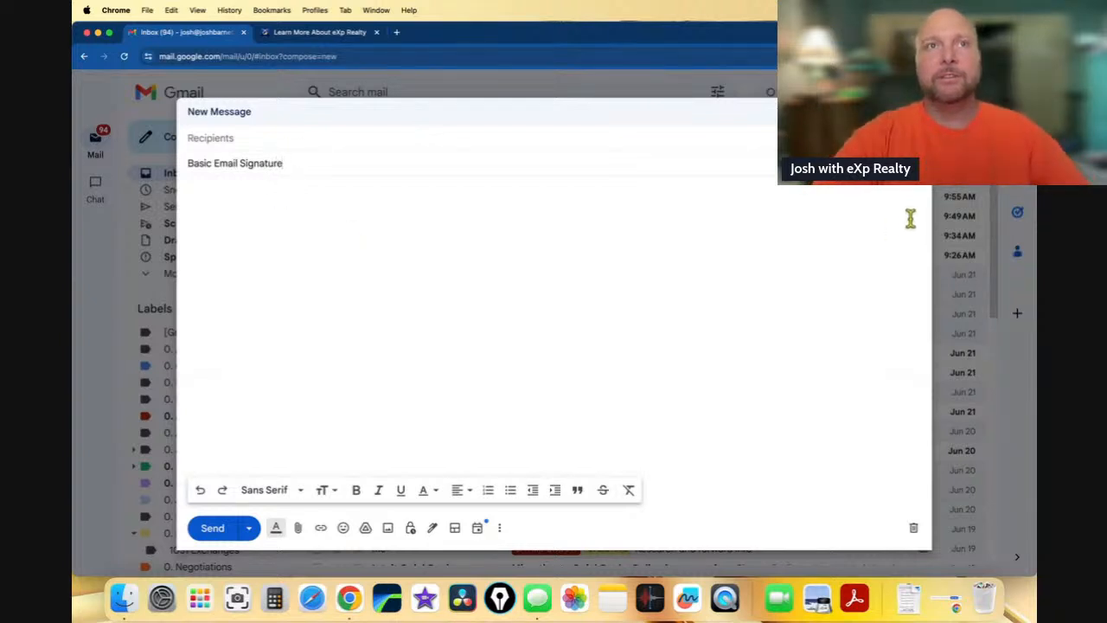
{"action": "left_click", "coordinate": [1027, 57]}
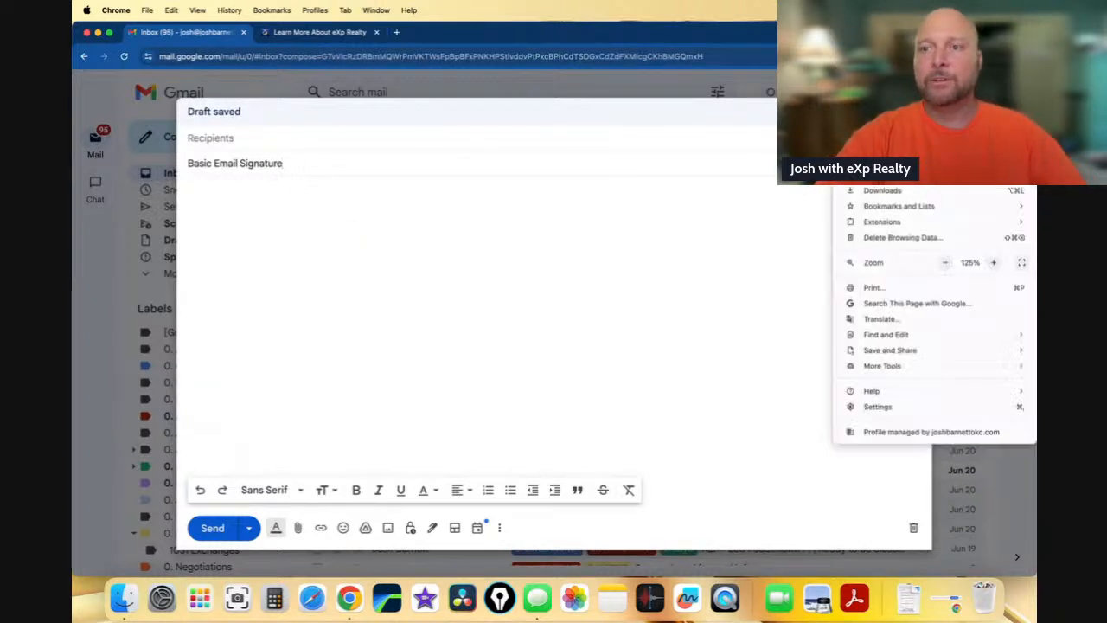
{"action": "left_click", "coordinate": [994, 263]}
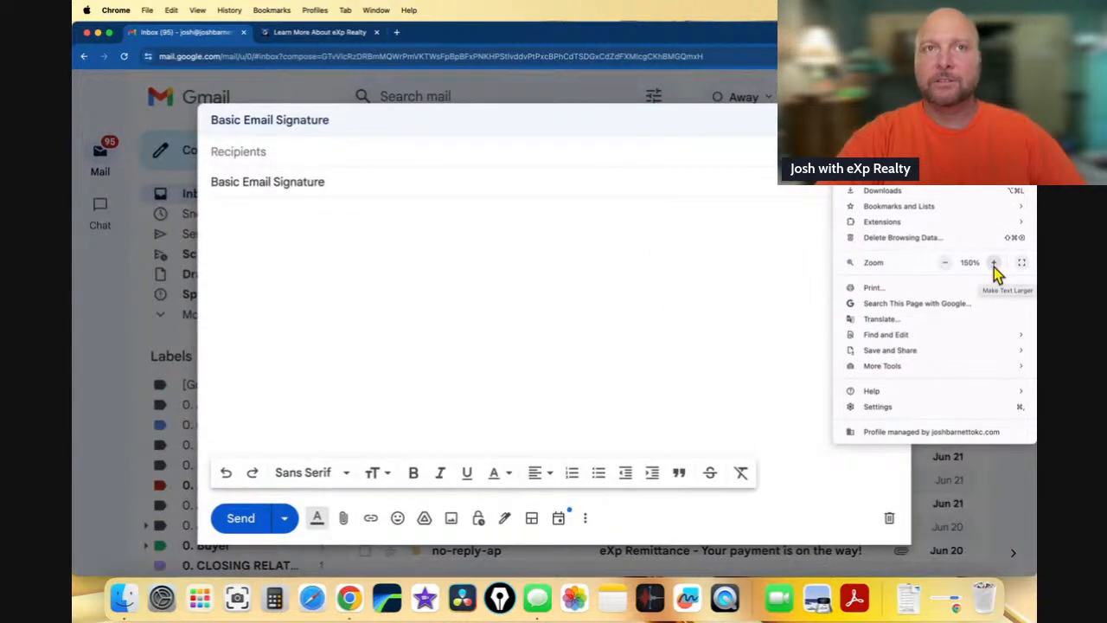
{"action": "left_click", "coordinate": [946, 263]}
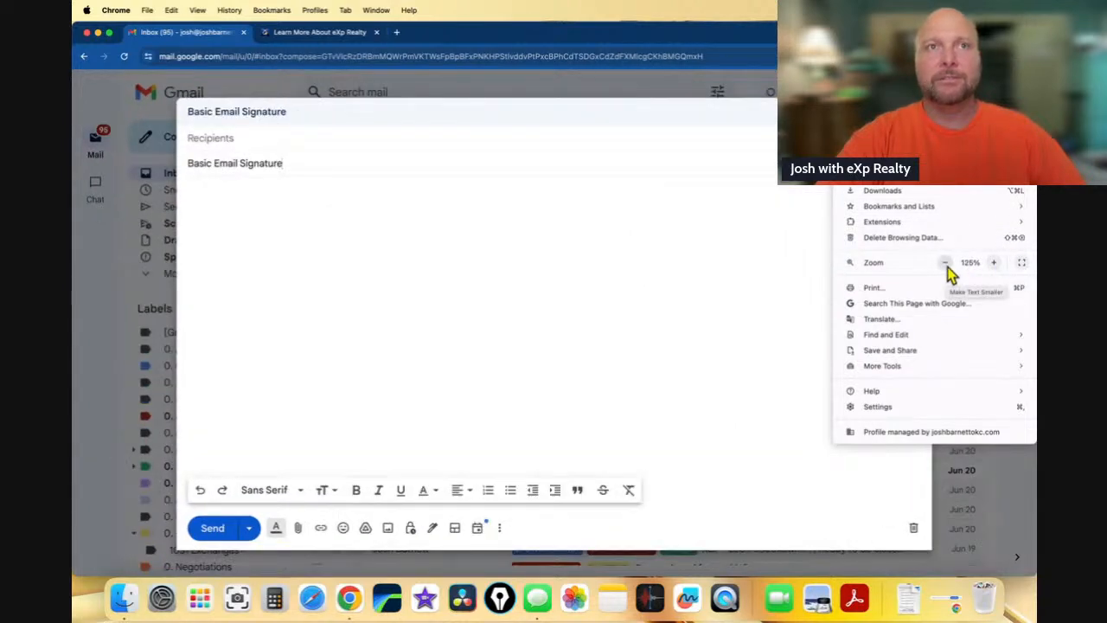
{"action": "left_click", "coordinate": [945, 263]}
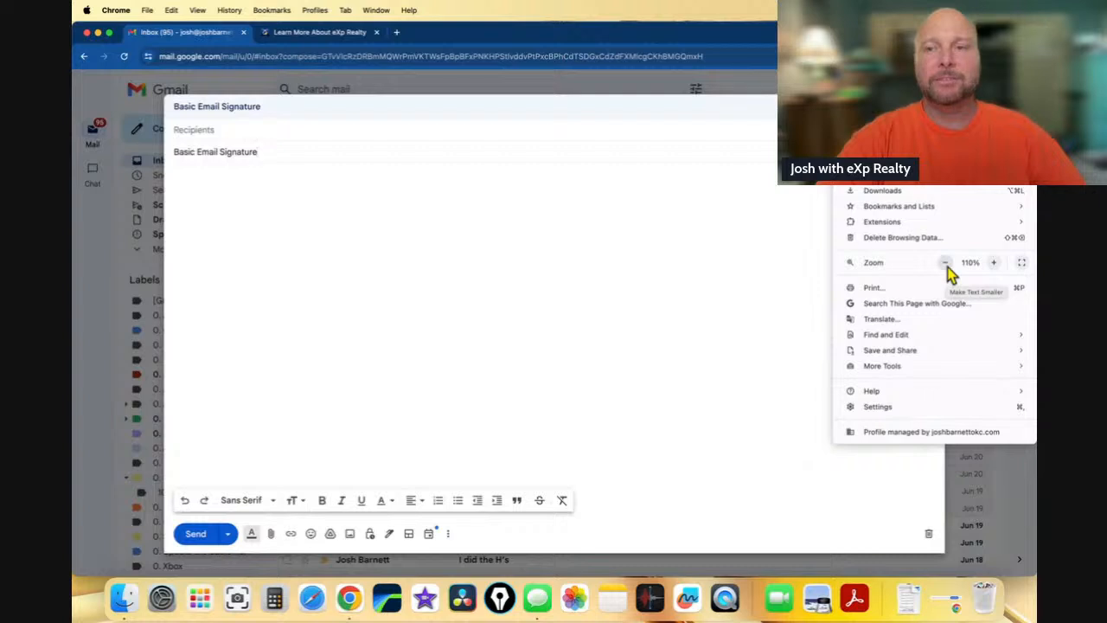
{"action": "left_click", "coordinate": [993, 264]}
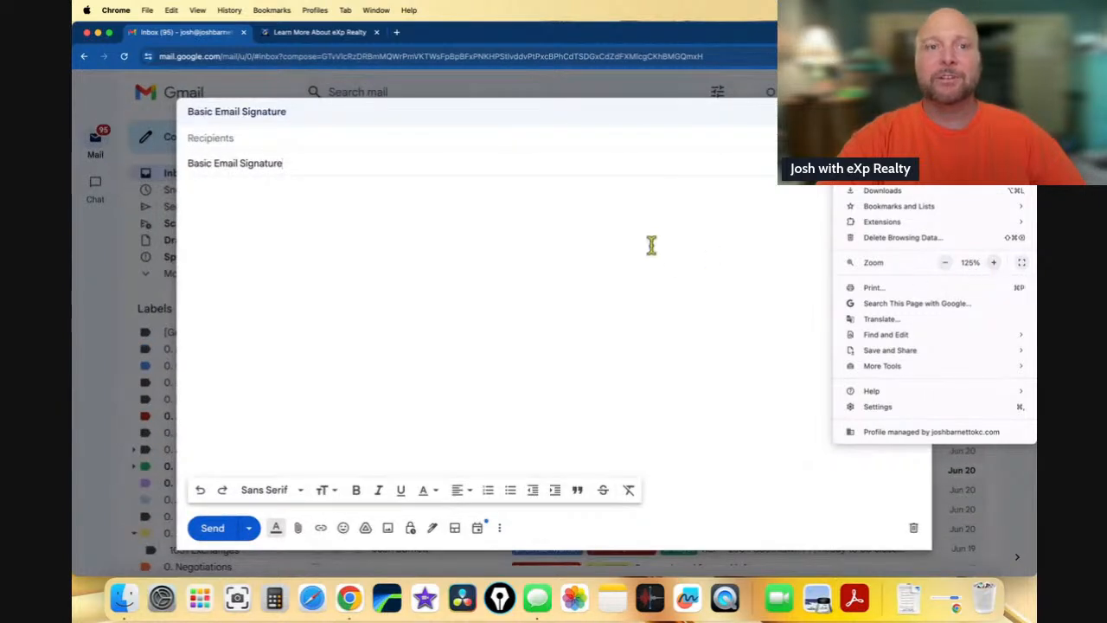
Begin the message body with the closing line "Very Respectfully,".
{"action": "left_click", "coordinate": [614, 316]}
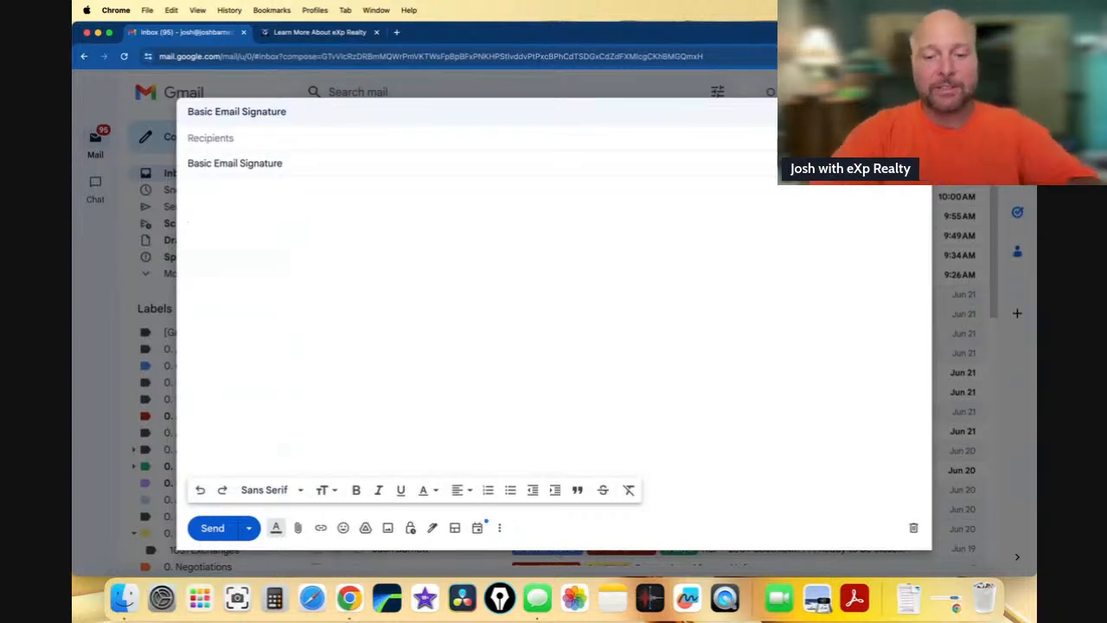
{"action": "type", "text": "Very Resed"}
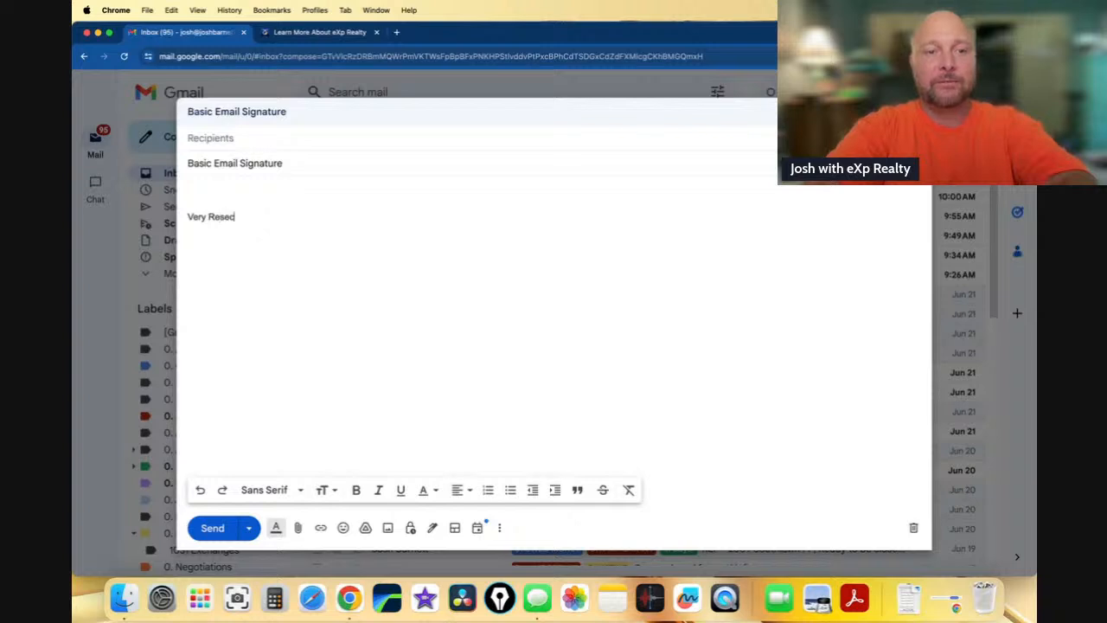
{"action": "key", "text": "BackSpace"}
{"action": "type", "text": "pectfully,"}
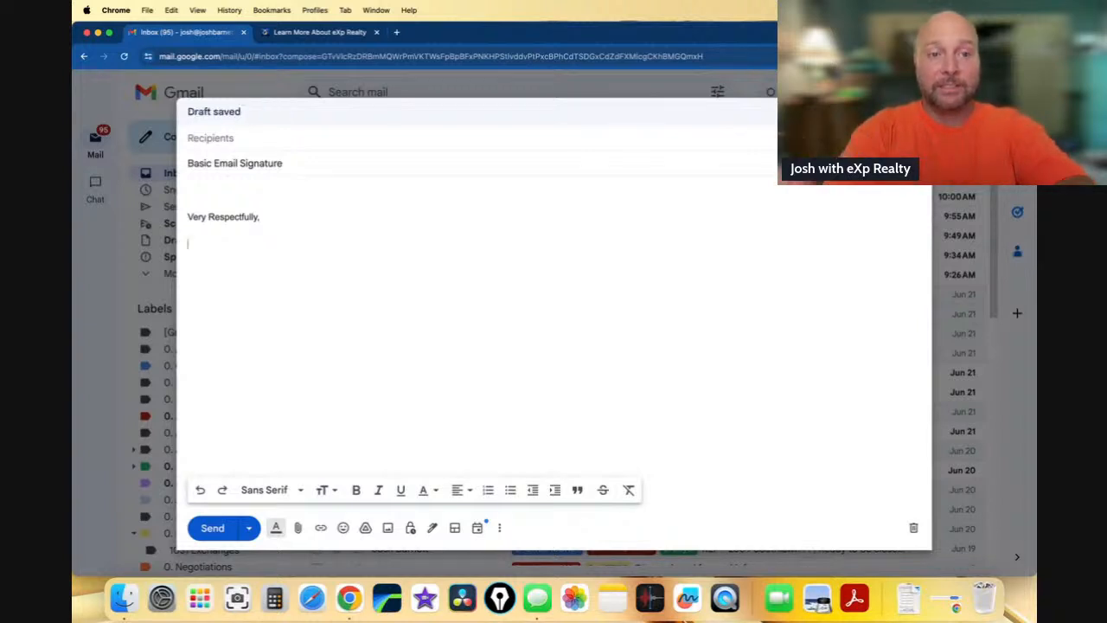
Add signature lines under the closing with the agent's full name plus "with eXp Realty", the phone number, and OKLearnMore.com.
{"action": "type", "text": "Barnett with eXp Realty"}
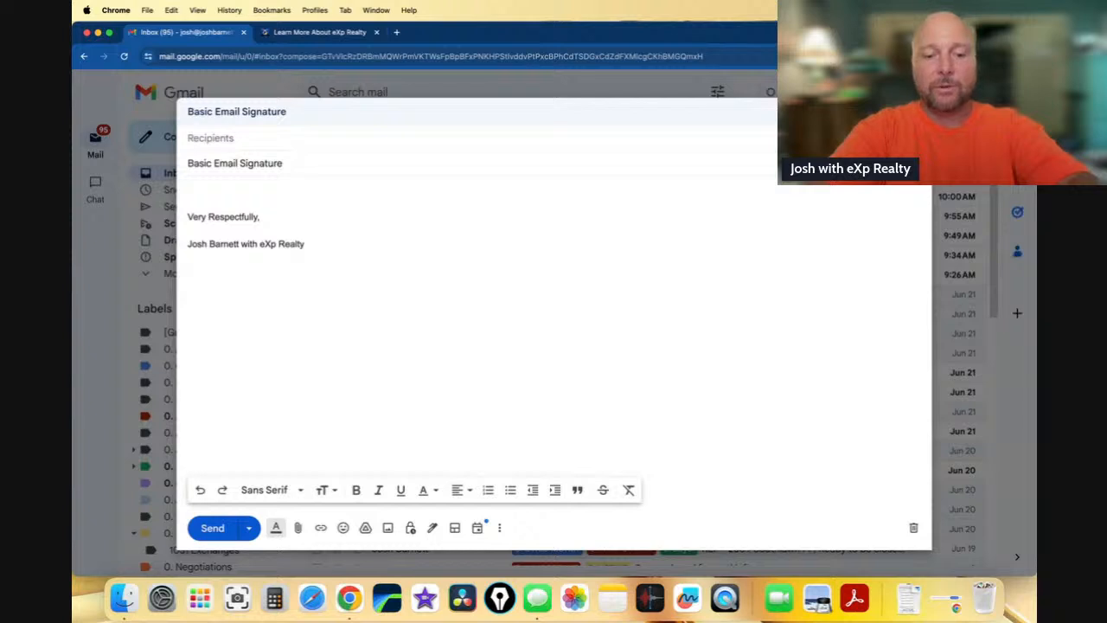
{"action": "type", "text": "369-8202"}
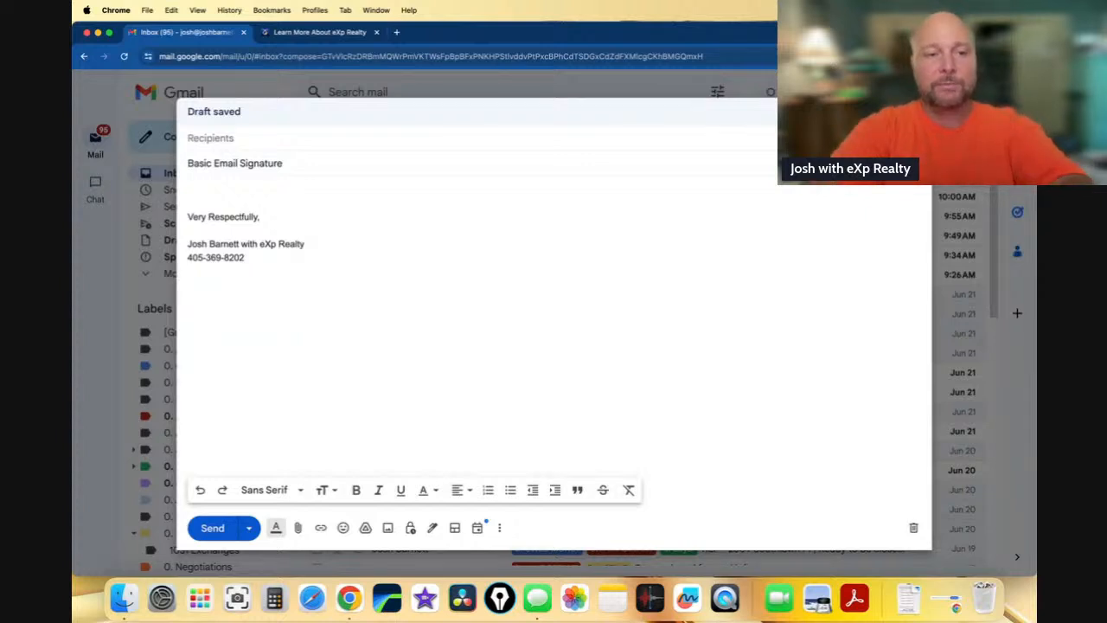
{"action": "type", "text": "OK"}
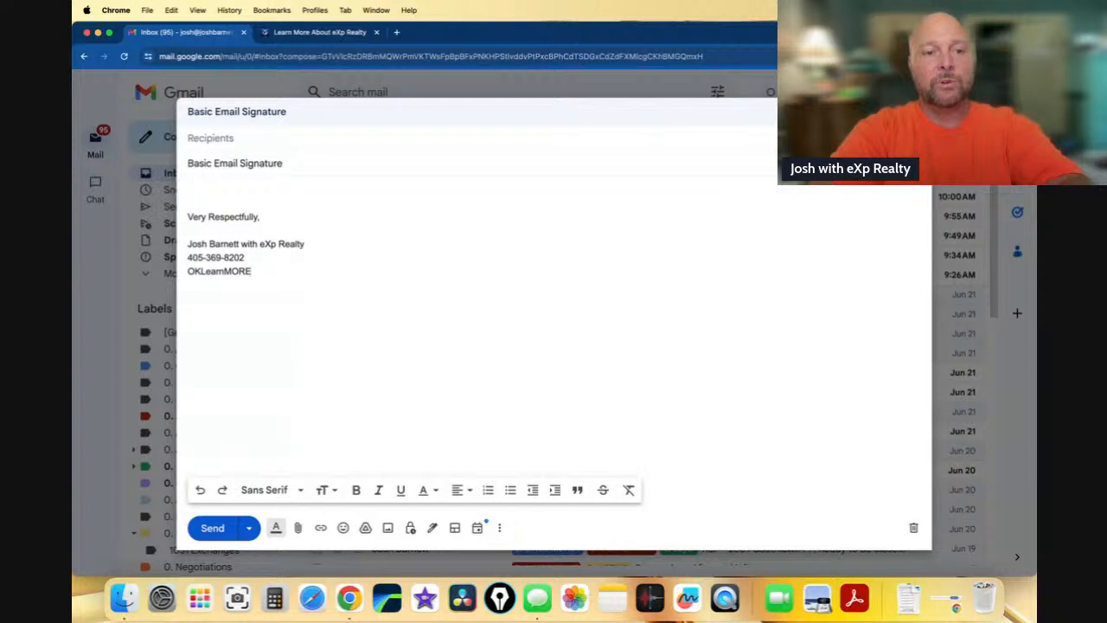
{"action": "type", "text": "LearnMore.com"}
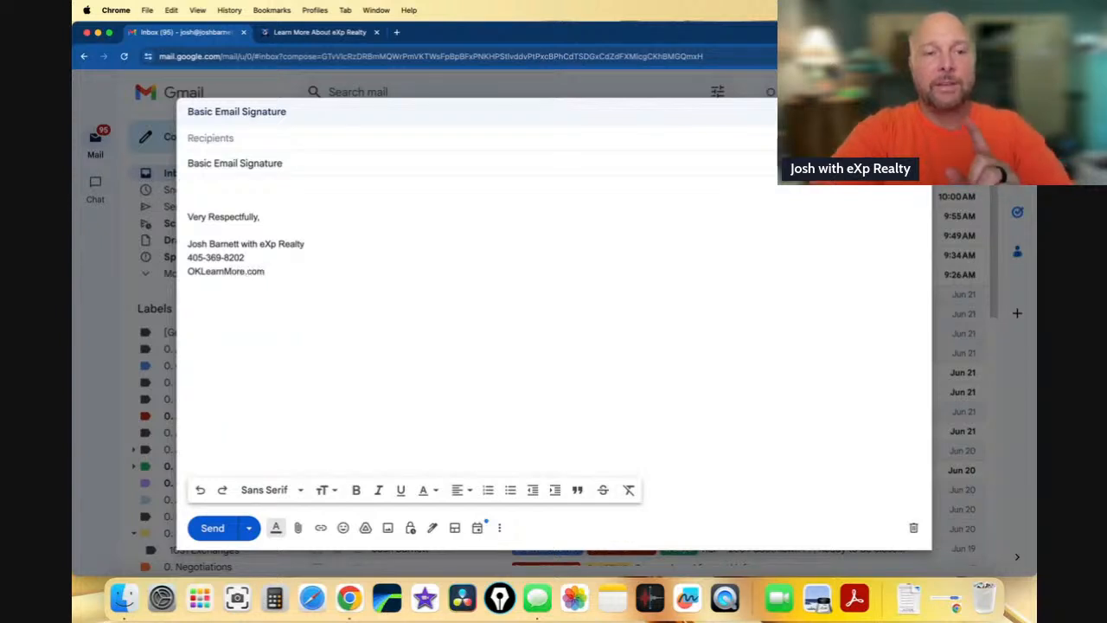
{"action": "key", "text": "Return"}
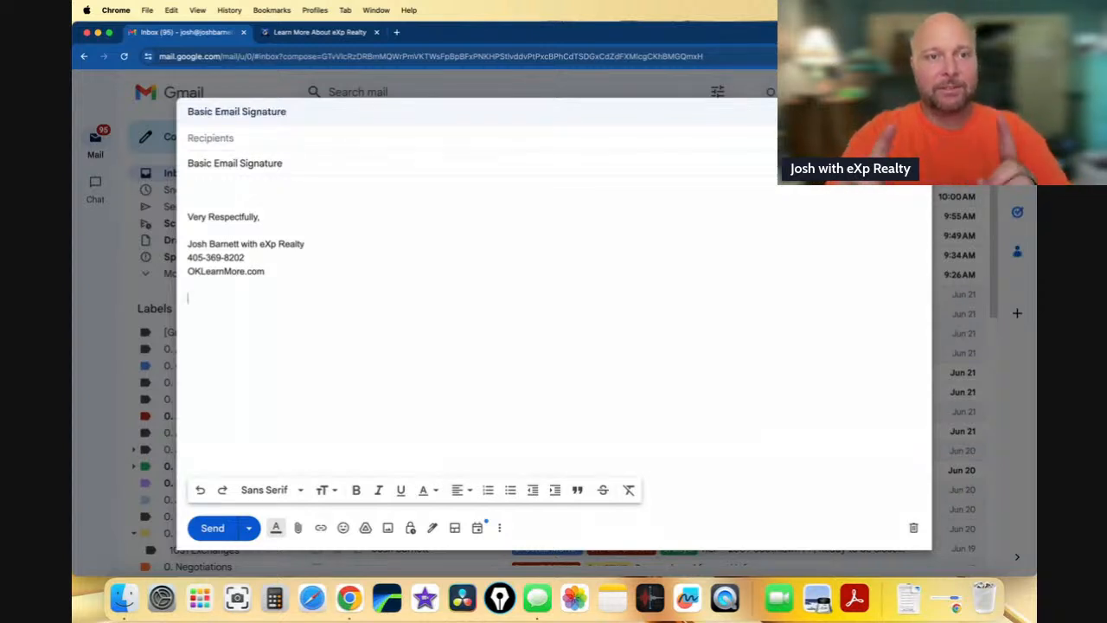
Open the website oklearnmore.com in a new browser tab.
{"action": "left_click", "coordinate": [396, 34]}
{"action": "type", "text": "oklahom"}
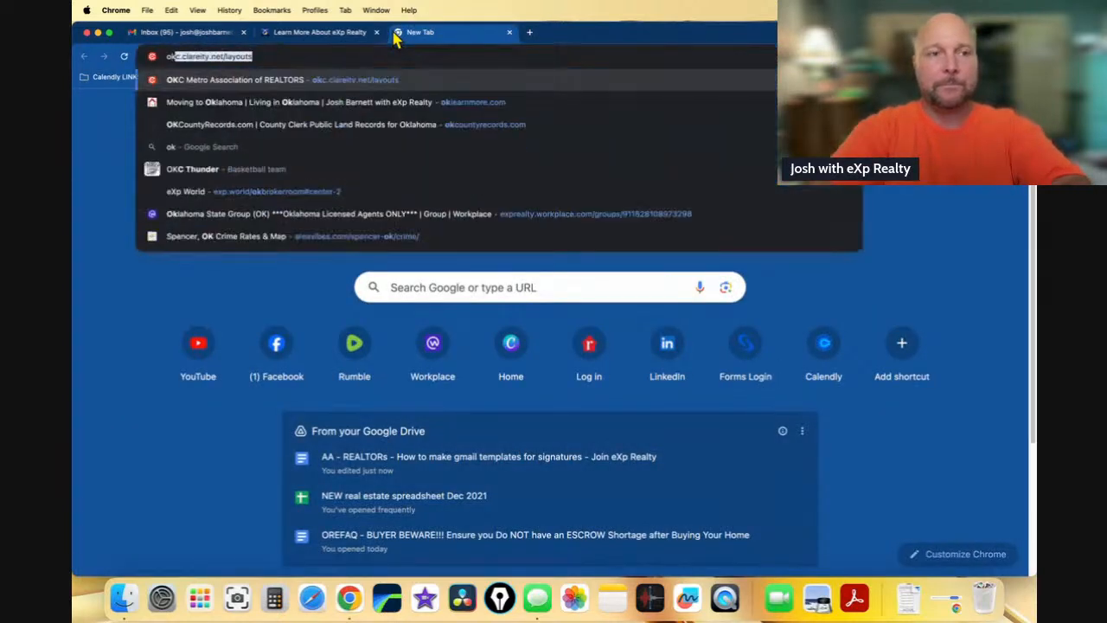
{"action": "key", "text": "BackSpace"}
{"action": "key", "text": "BackSpace"}
{"action": "key", "text": "BackSpace"}
{"action": "key", "text": "BackSpace"}
{"action": "key", "text": "BackSpace"}
{"action": "key", "text": "BackSpace"}
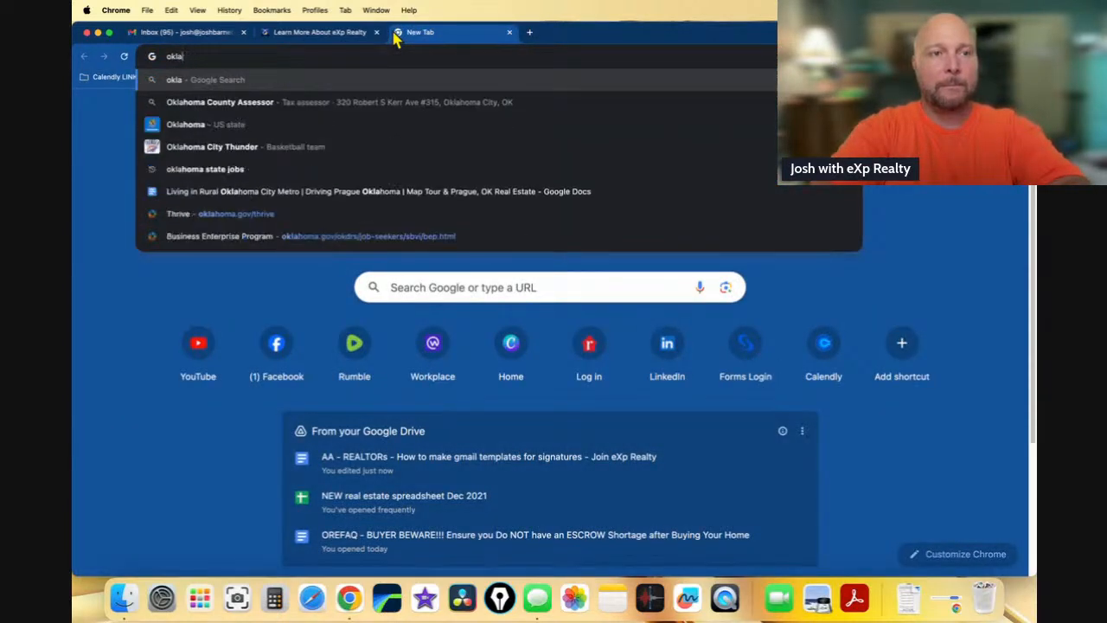
{"action": "type", "text": "l"}
{"action": "key", "text": "Return"}
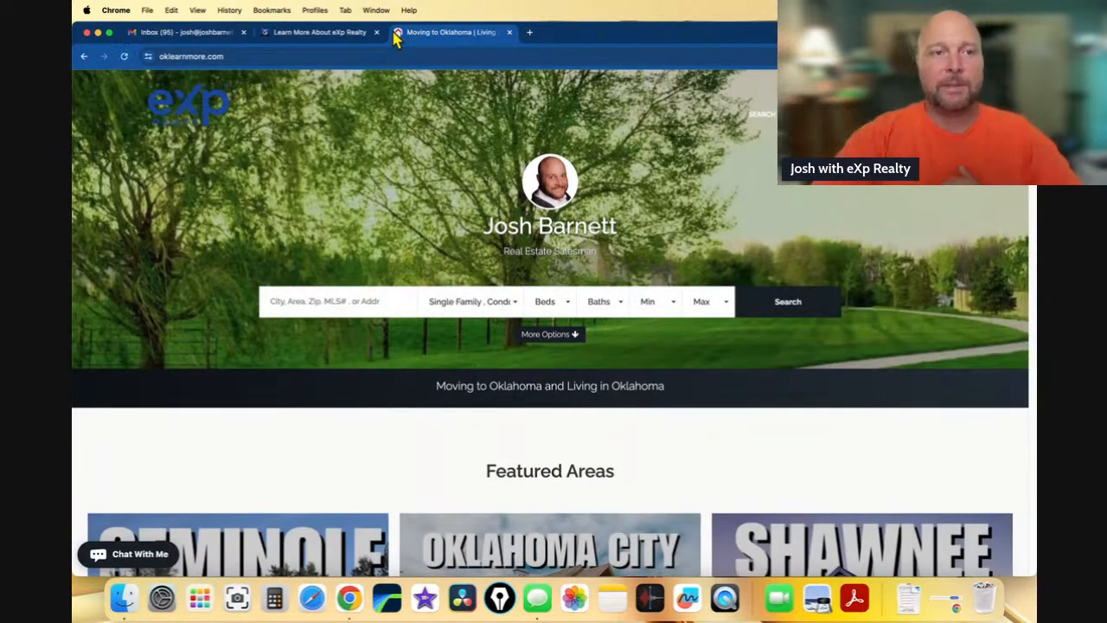
Copy the web address of the open oklearnmore.com page.
{"action": "left_click", "coordinate": [205, 56]}
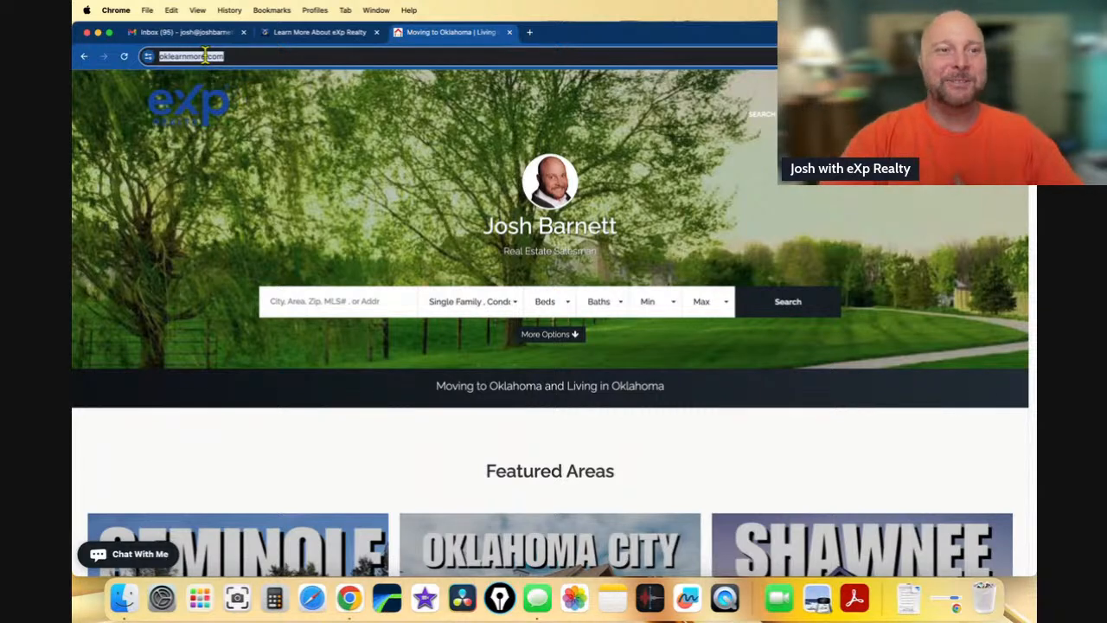
{"action": "right_click", "coordinate": [206, 57]}
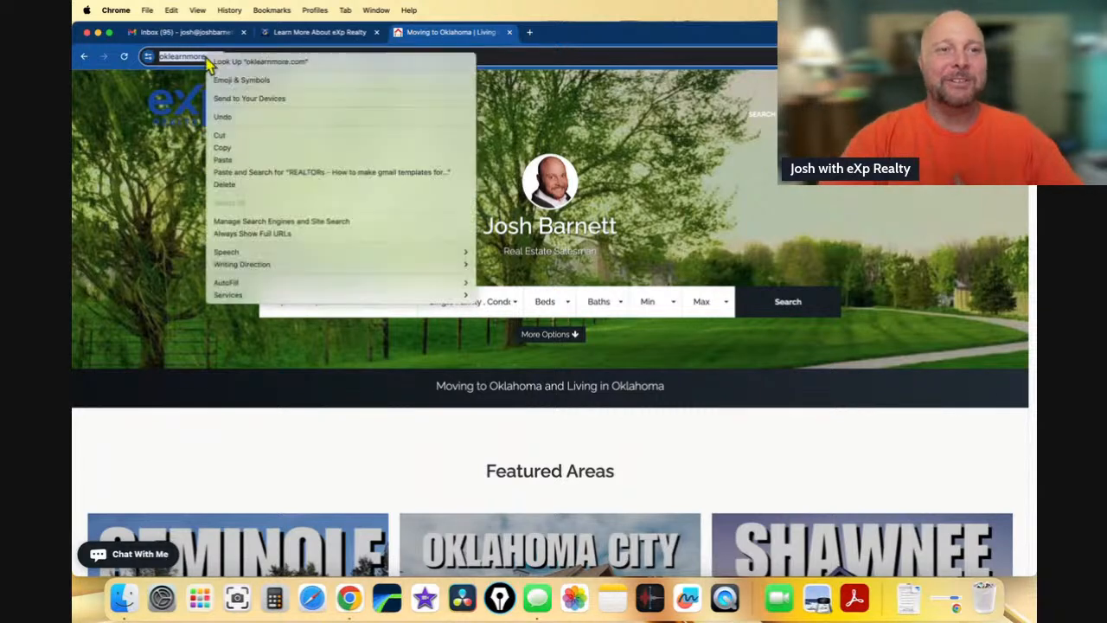
{"action": "left_click", "coordinate": [241, 151]}
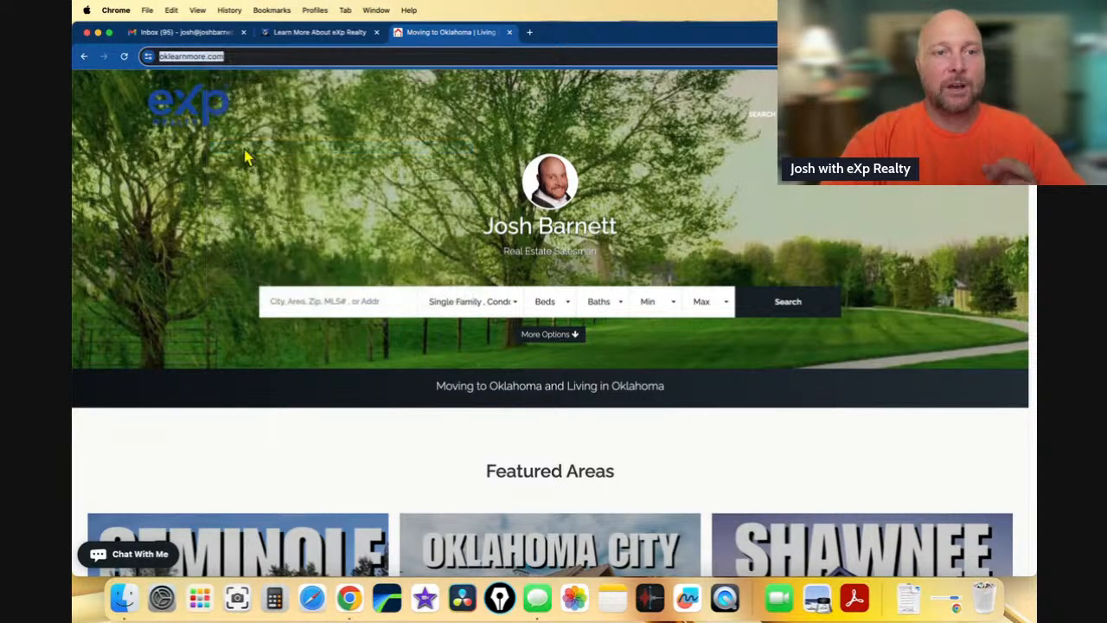
{"action": "left_click", "coordinate": [218, 32]}
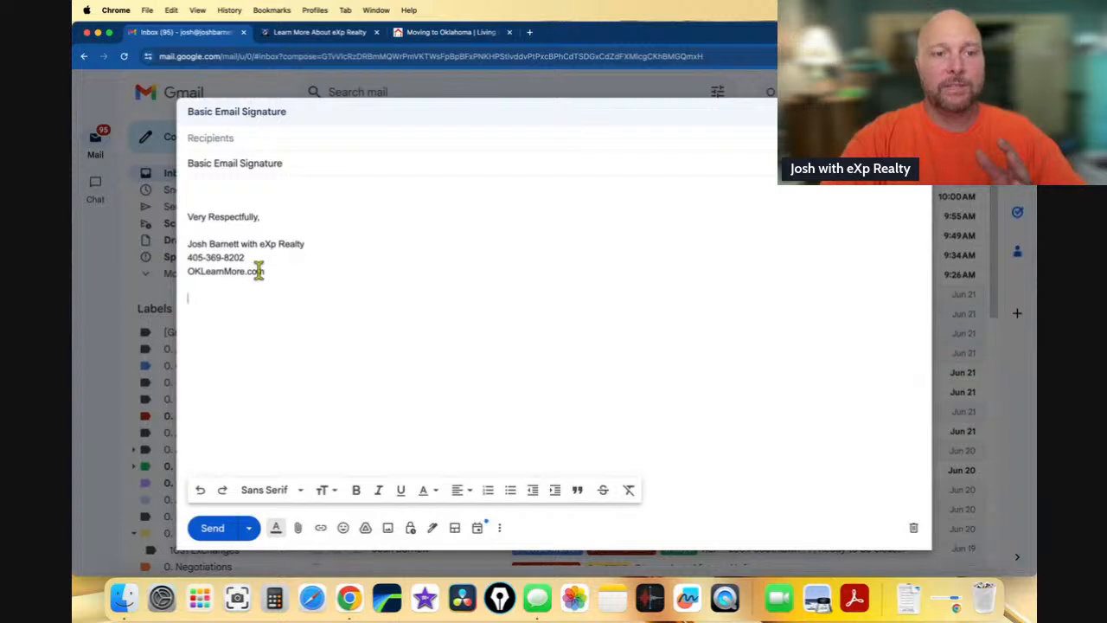
{"action": "left_click_drag", "start_coordinate": [263, 271], "coordinate": [191, 271]}
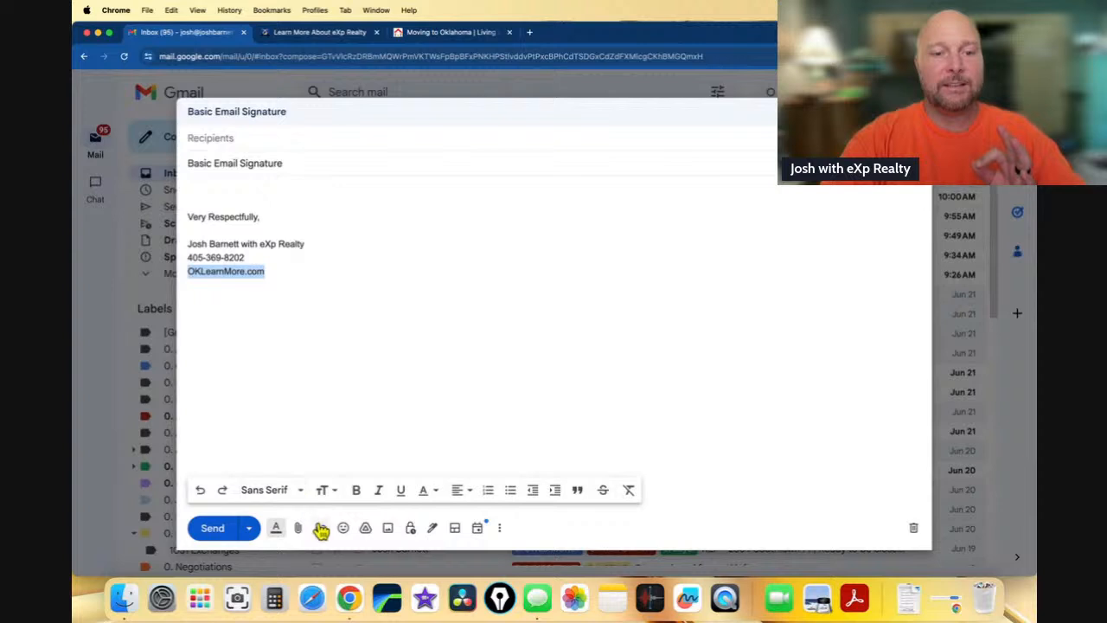
{"action": "left_click", "coordinate": [320, 530]}
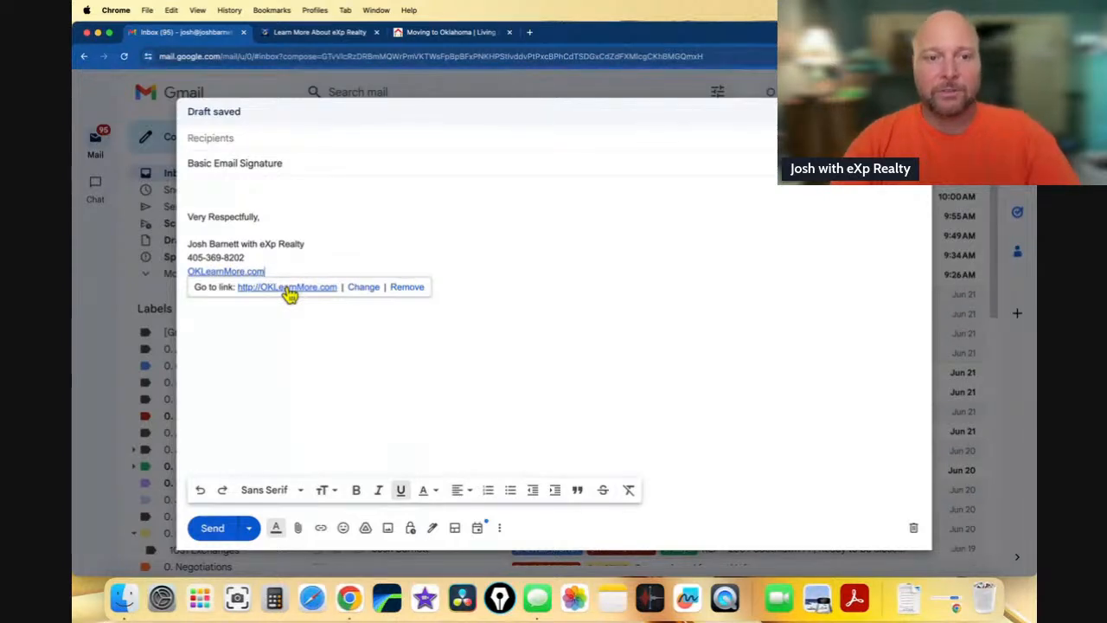
{"action": "left_click", "coordinate": [370, 289]}
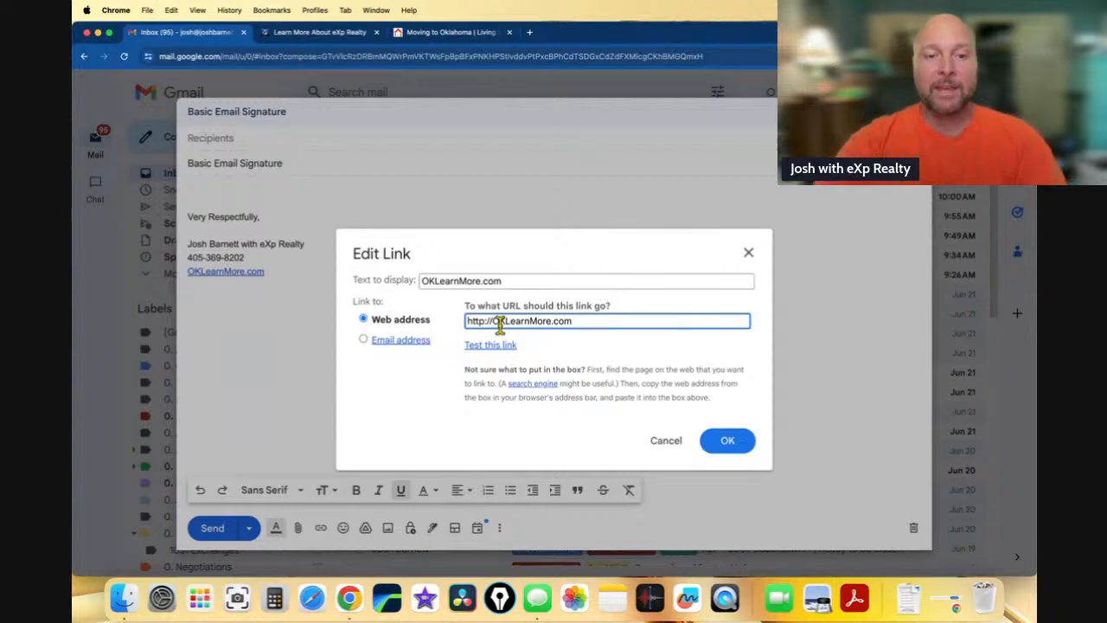
{"action": "left_click", "coordinate": [734, 446]}
{"action": "left_click", "coordinate": [400, 355]}
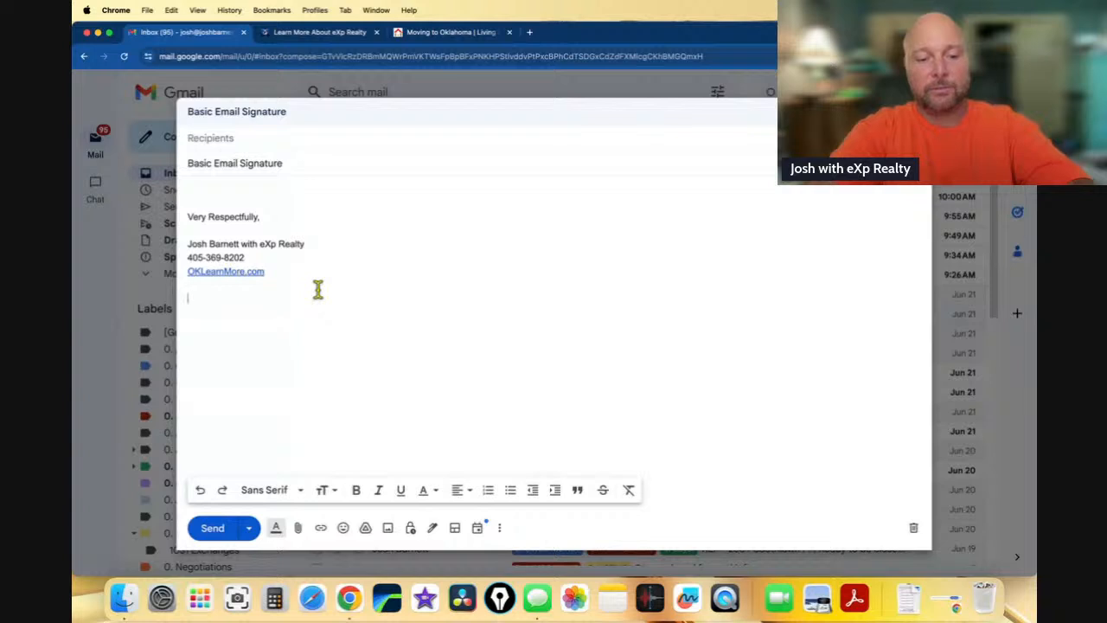
Insert the house-with-garden emoji on a separate line below the website link.
{"action": "key", "text": "ctrl+super+space"}
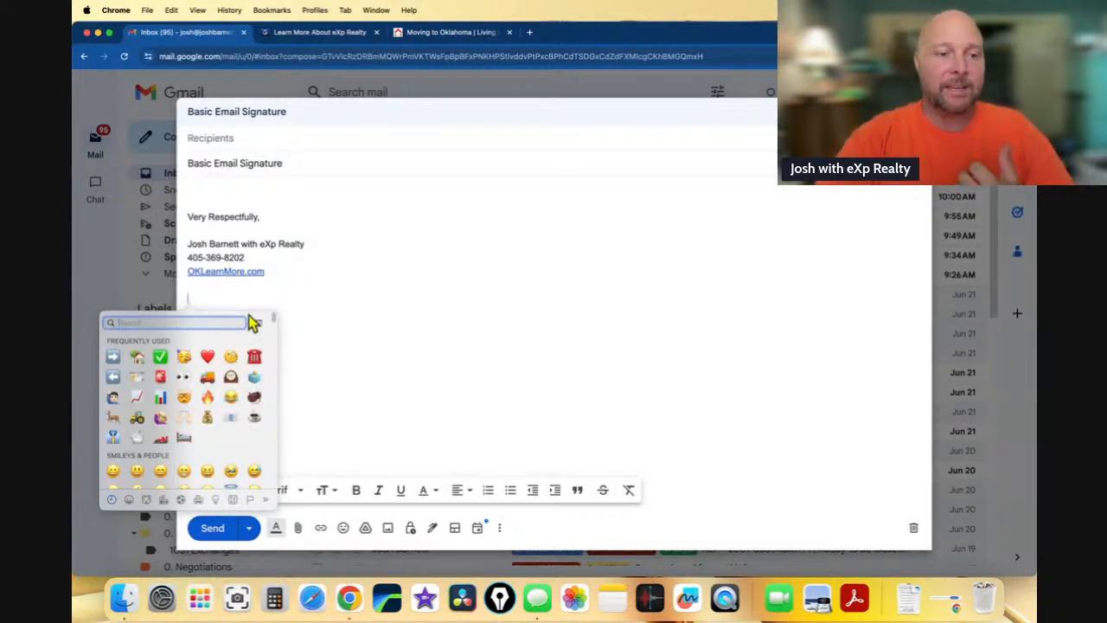
{"action": "type", "text": "disc"}
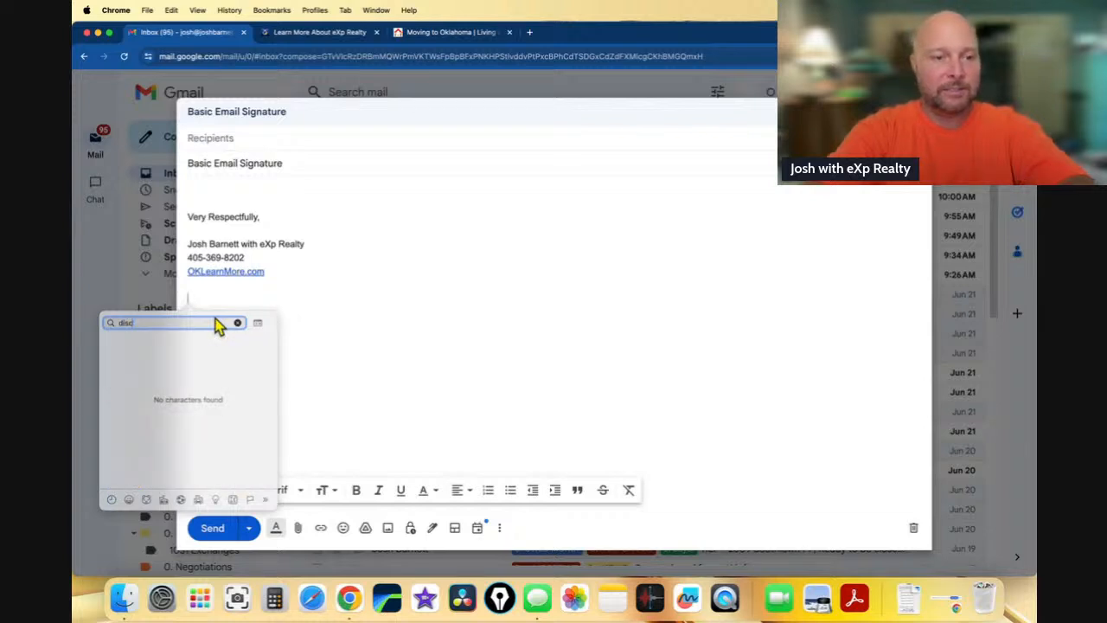
{"action": "key", "text": "BackSpace"}
{"action": "key", "text": "BackSpace"}
{"action": "key", "text": "BackSpace"}
{"action": "key", "text": "BackSpace"}
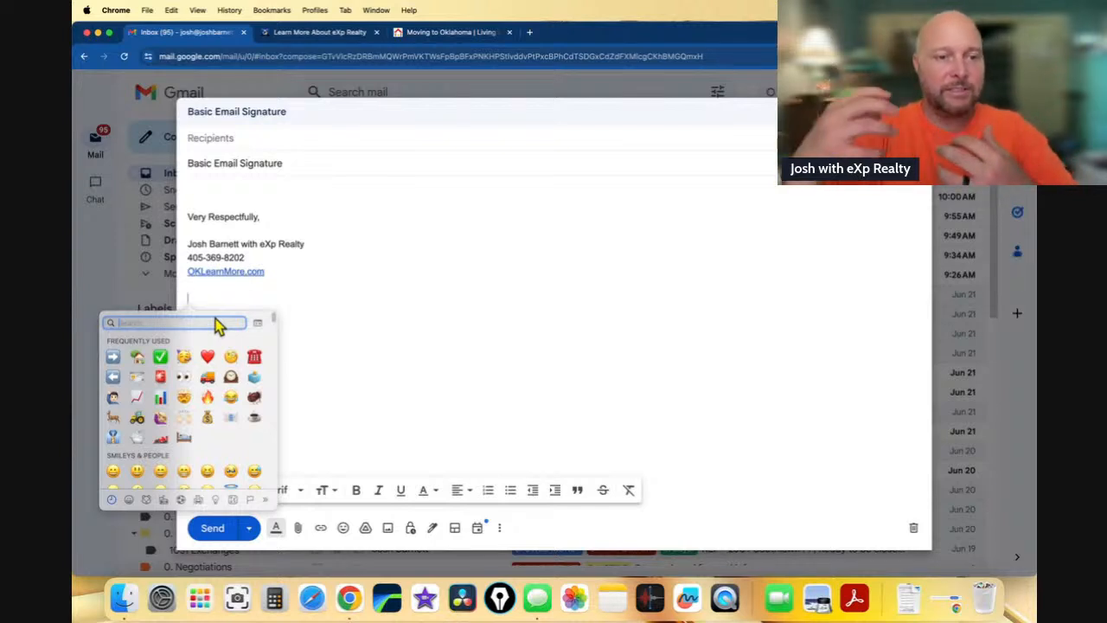
{"action": "left_click", "coordinate": [137, 357]}
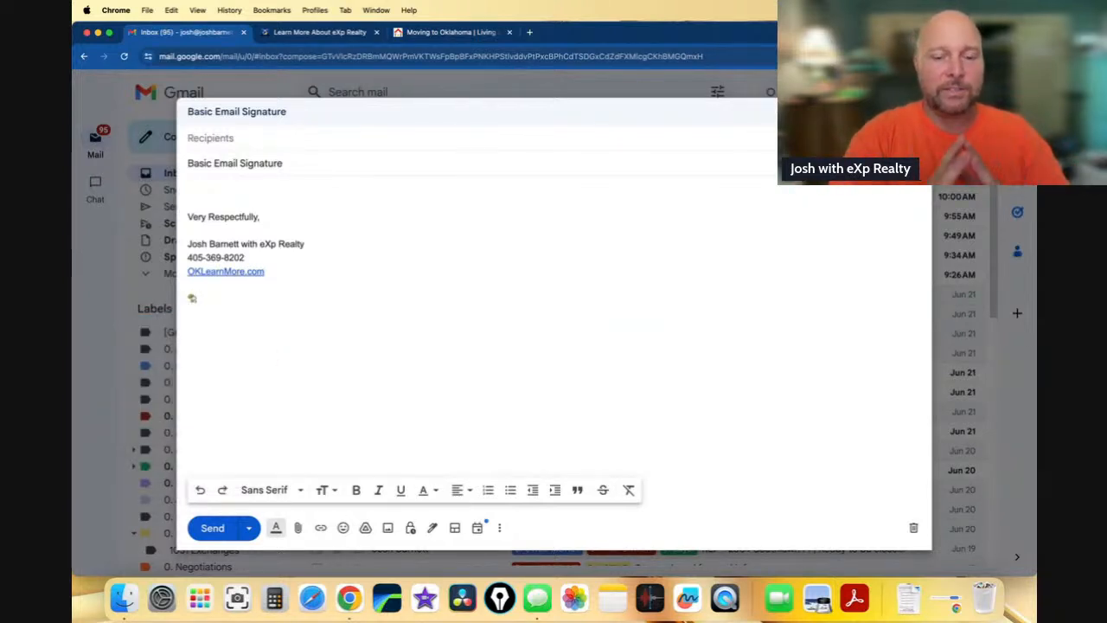
Write the heading "Disclaimer:" after the house emoji, with "No Brokerage Relationship or duties exist without a written brokerage agreement." on the line below.
{"action": "type", "text": "Discl"}
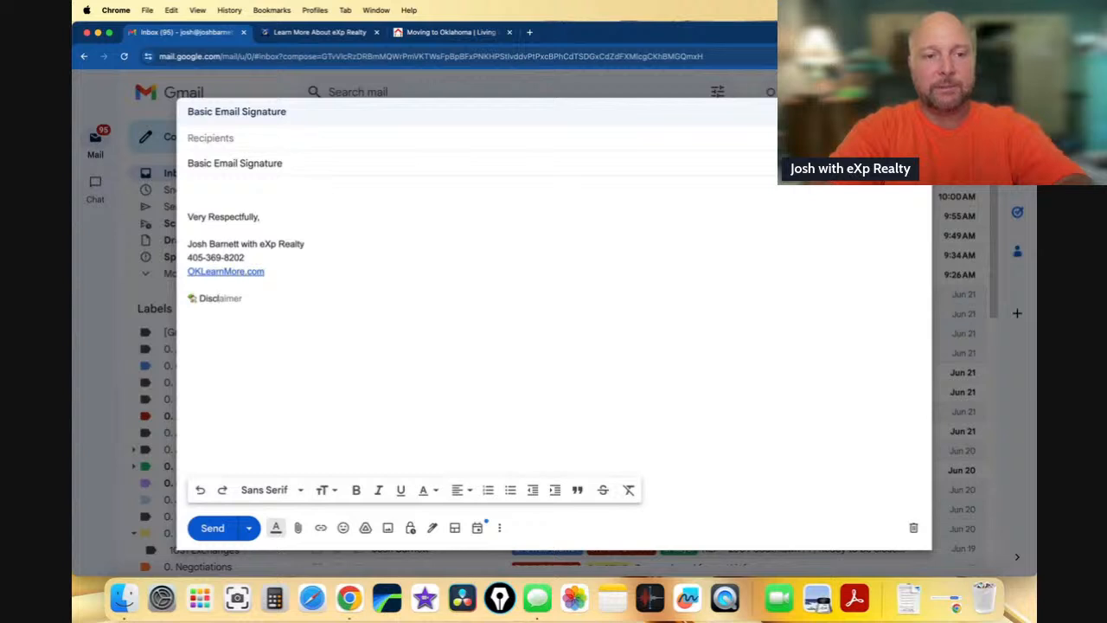
{"action": "type", "text": ": "}
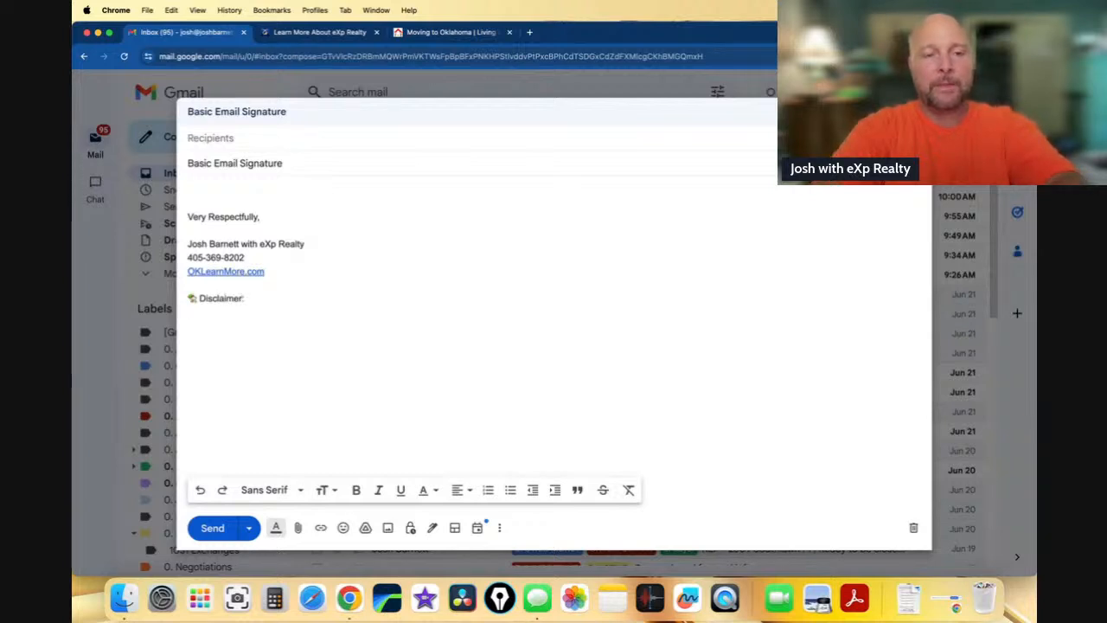
{"action": "type", "text": "No Broker"}
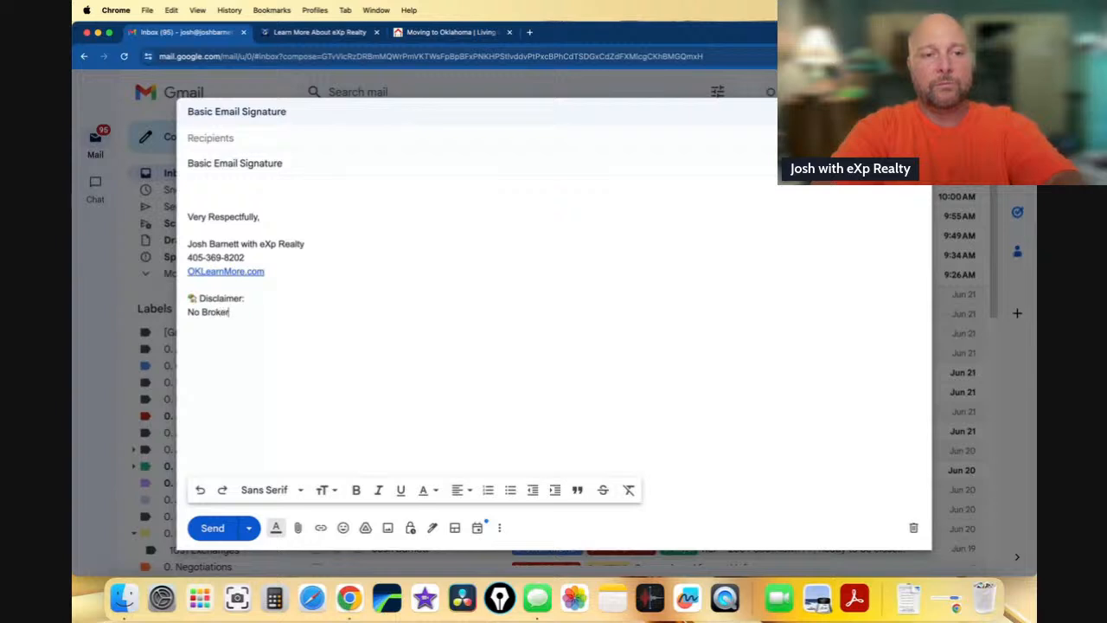
{"action": "type", "text": "age Relationsh"}
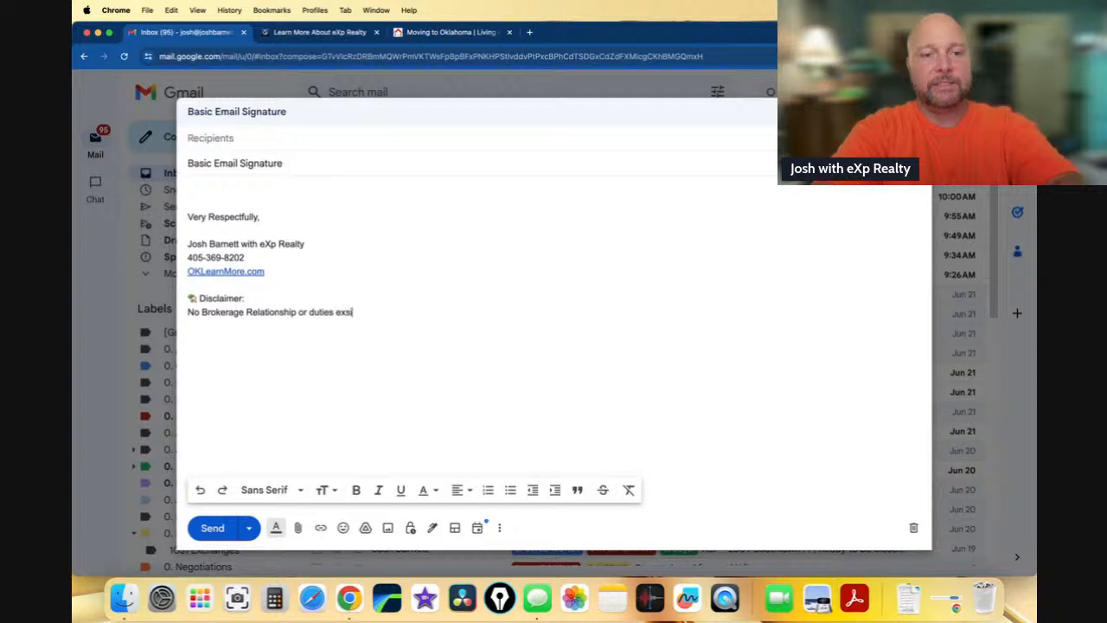
{"action": "type", "text": "ip or duties exist withou"}
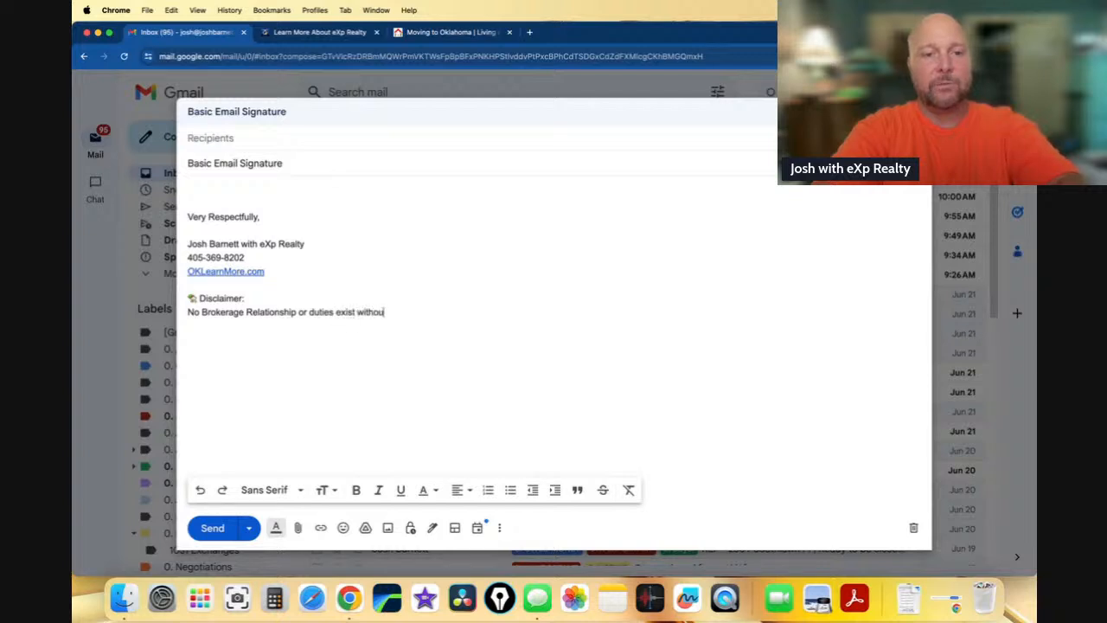
{"action": "type", "text": "t a writ"}
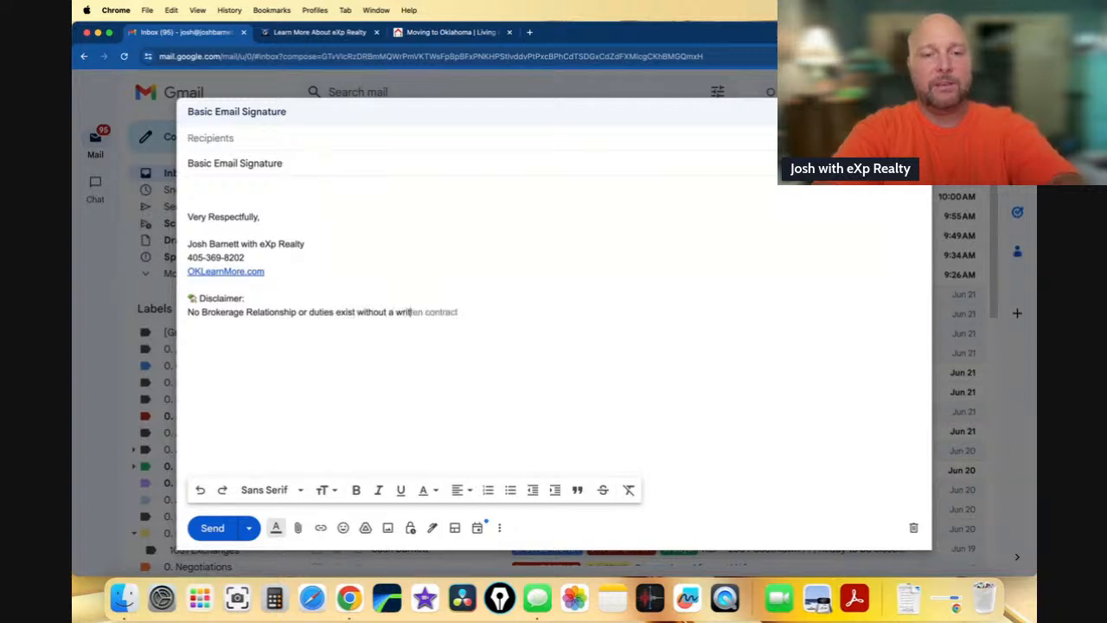
{"action": "type", "text": "ten broker"}
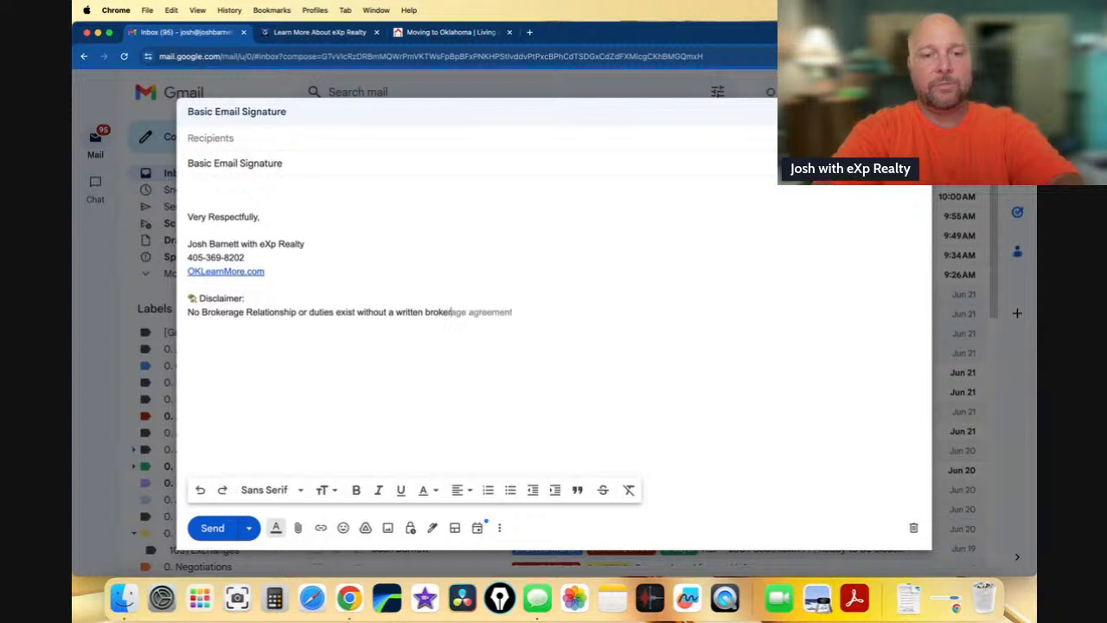
{"action": "type", "text": "."}
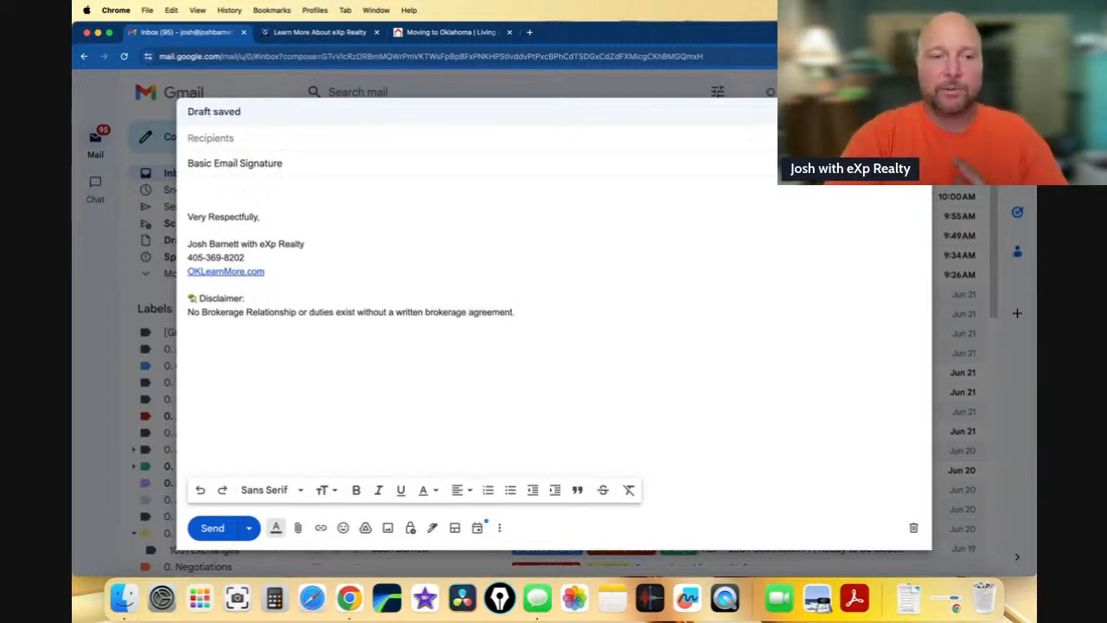
Add the line "Oklahoma Brokerage Duties CLICK HERE" below the brokerage agreement sentence, correcting the spelling of "Duties".
{"action": "key", "text": "Return"}
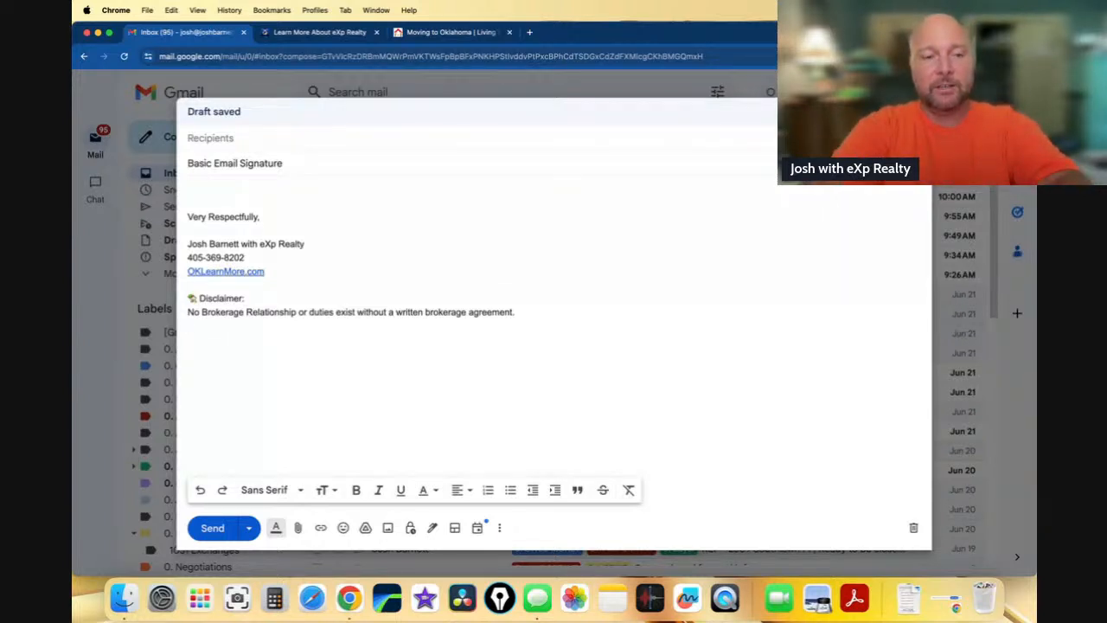
{"action": "type", "text": "Oklahoma Brokerage Duites CLICK HERE"}
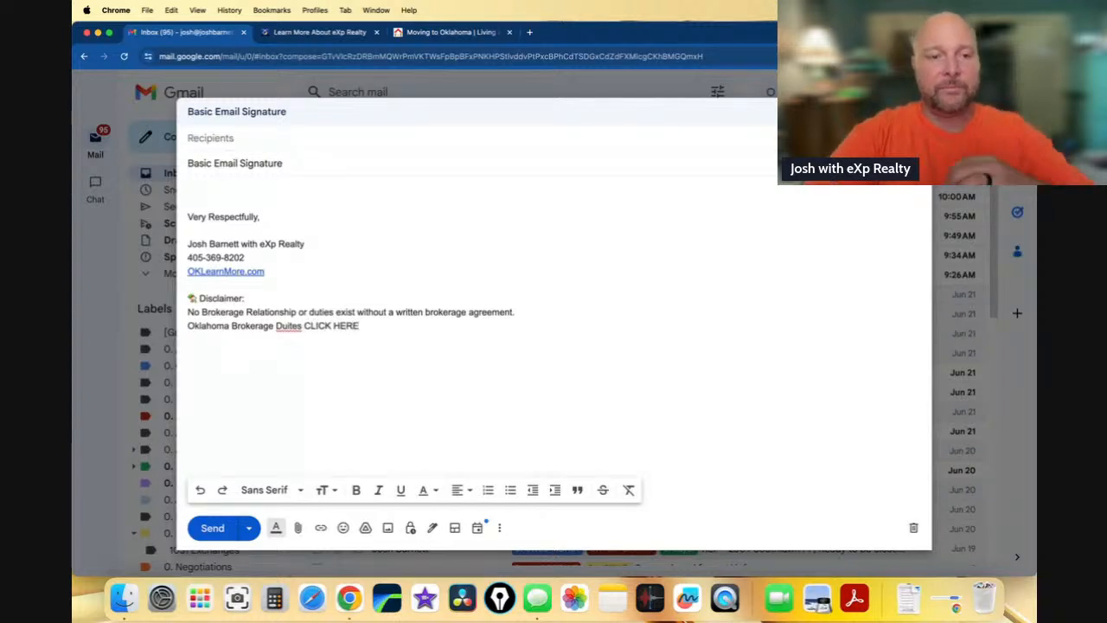
{"action": "left_click", "coordinate": [283, 327]}
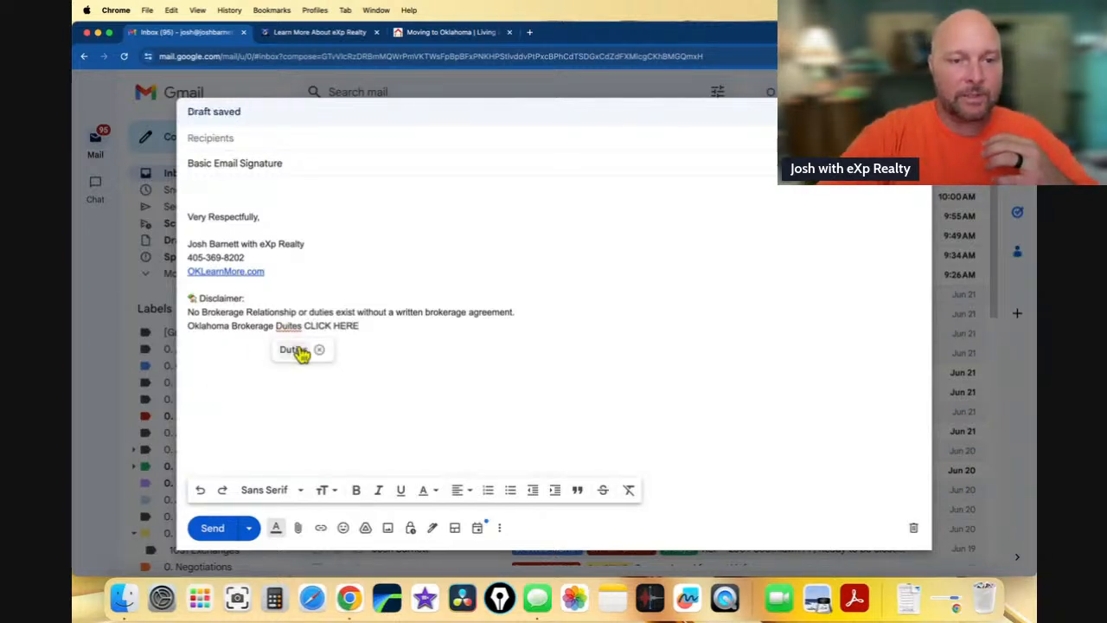
{"action": "left_click", "coordinate": [295, 350]}
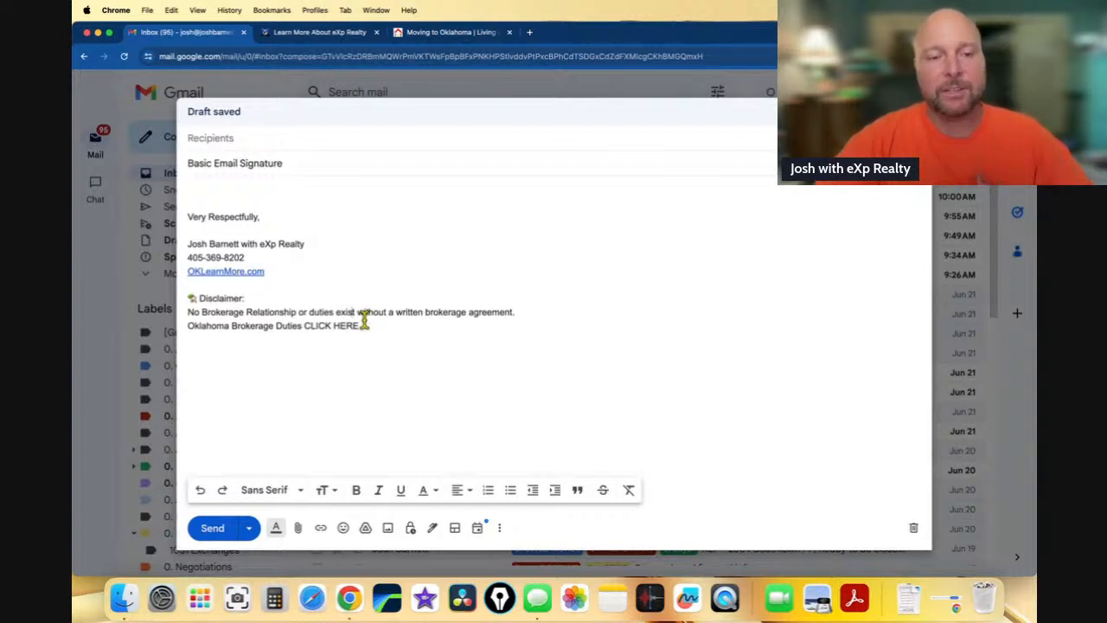
Add the line "Lead Base Paint Disclosure: CLICK HERE" below the Oklahoma Brokerage Duties line.
{"action": "left_click", "coordinate": [367, 323]}
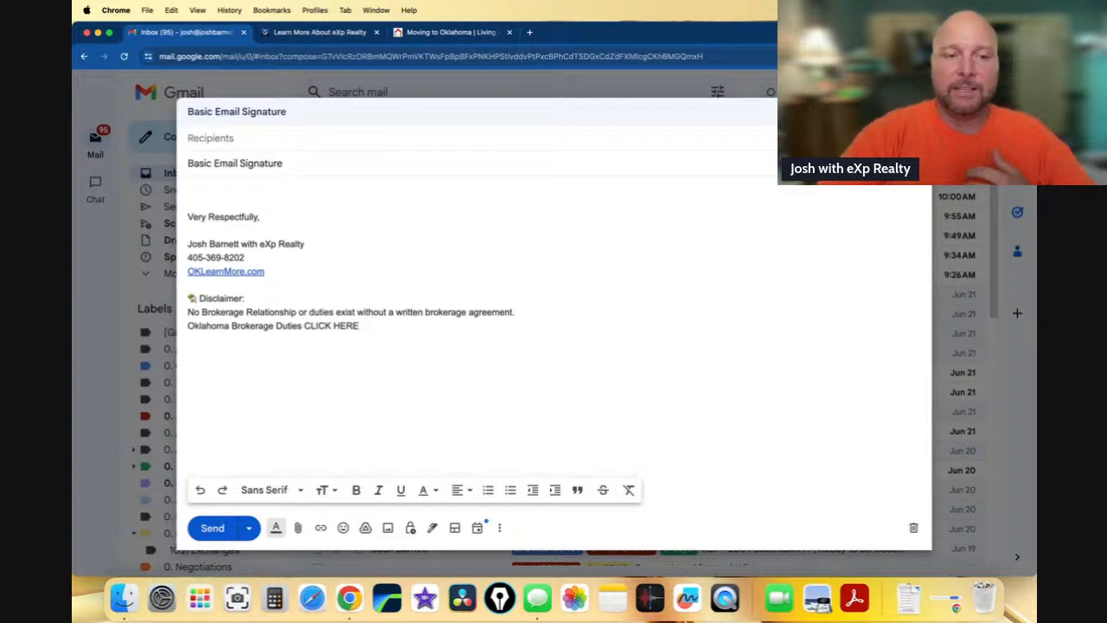
{"action": "key", "text": "Return"}
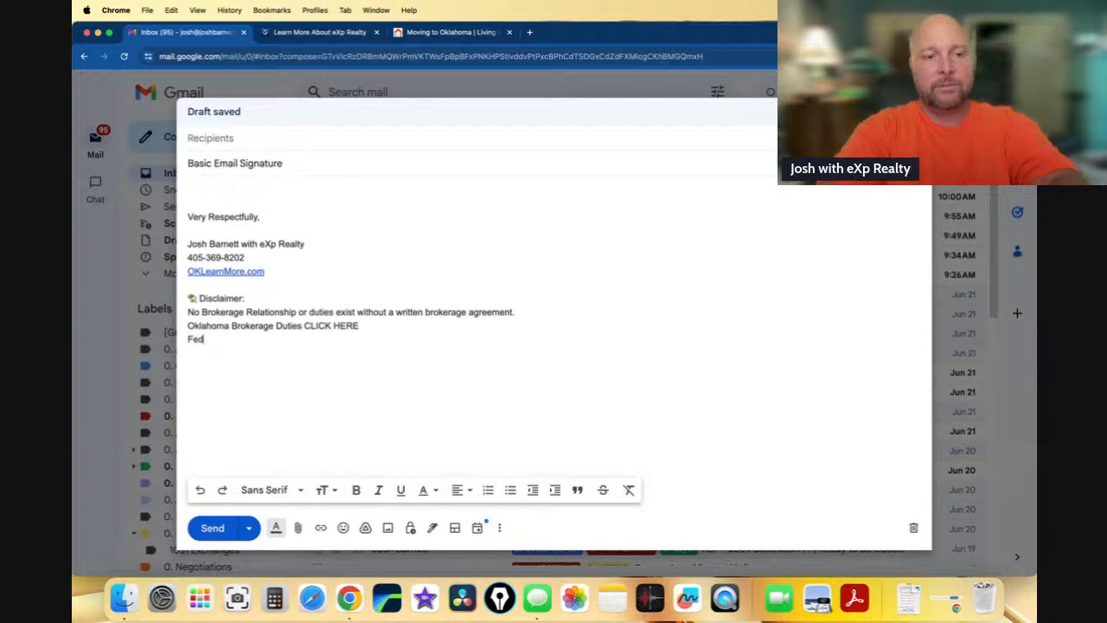
{"action": "type", "text": "Federal LBO"}
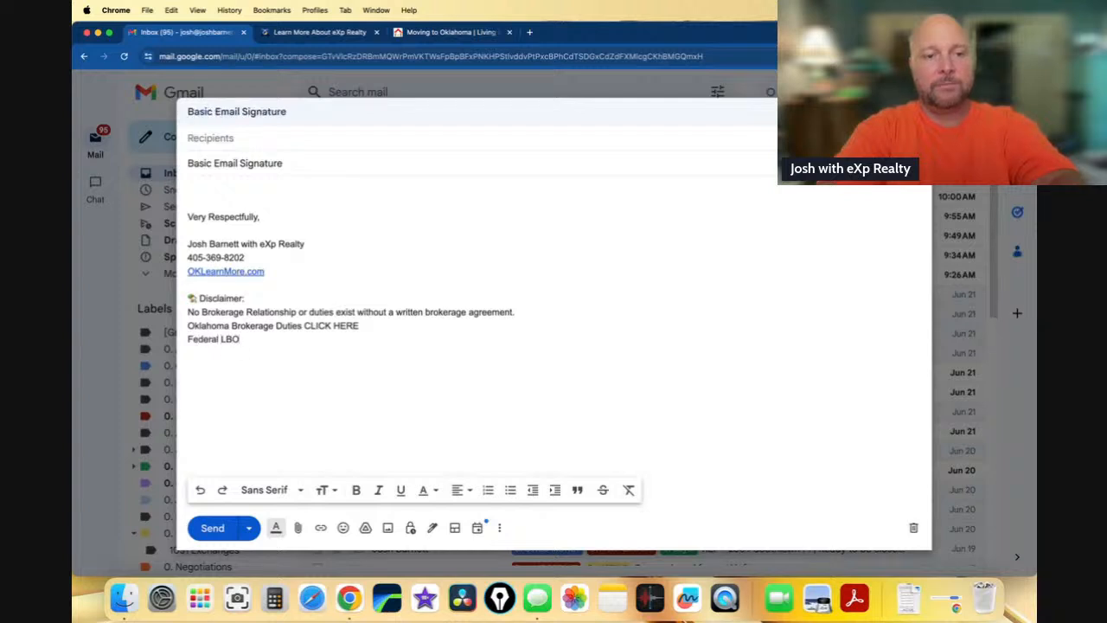
{"action": "key", "text": "BackSpace"}
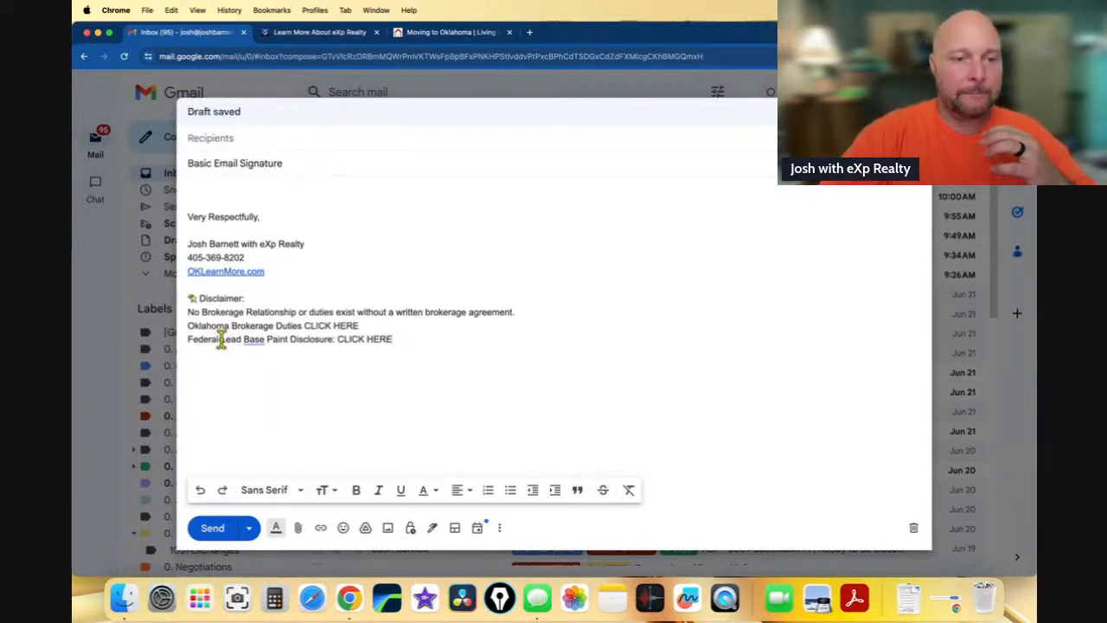
{"action": "key", "text": "BackSpace"}
{"action": "key", "text": "BackSpace"}
{"action": "key", "text": "BackSpace"}
{"action": "key", "text": "BackSpace"}
{"action": "key", "text": "BackSpace"}
{"action": "key", "text": "BackSpace"}
{"action": "key", "text": "BackSpace"}
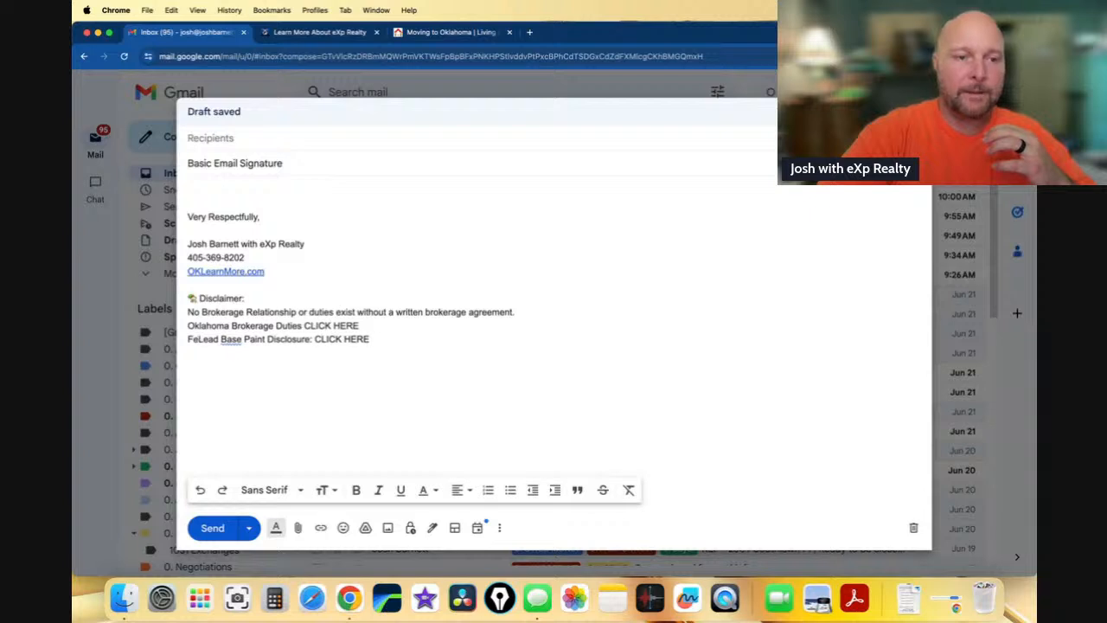
{"action": "key", "text": "BackSpace"}
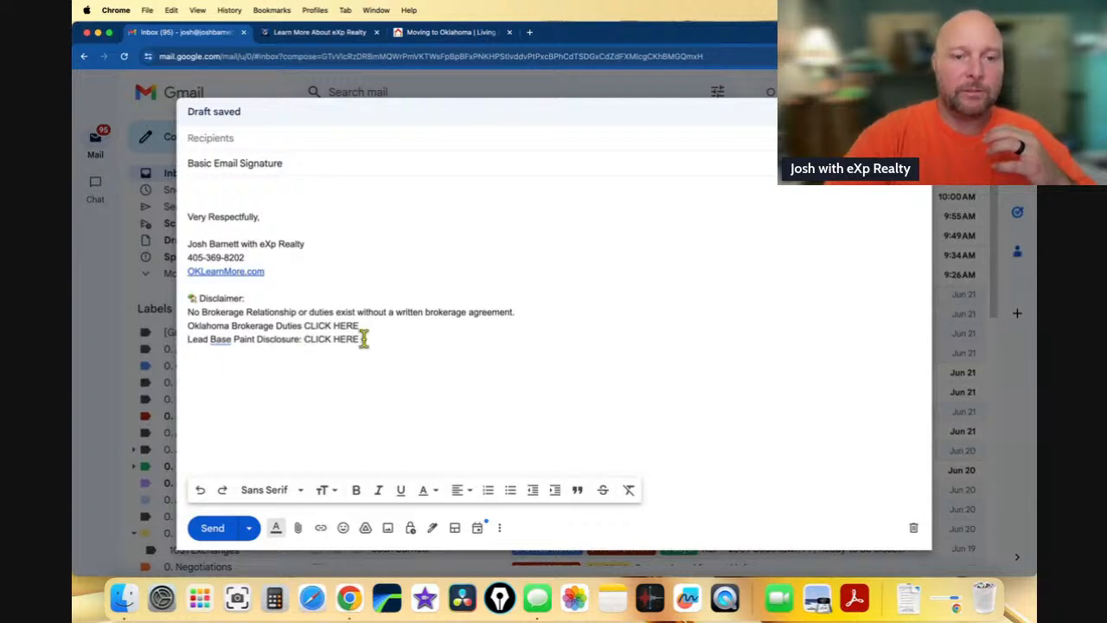
Add the line "Oklahoma Contract Info Packet: CLICK HERE" below the lead paint disclosure line.
{"action": "key", "text": "Return"}
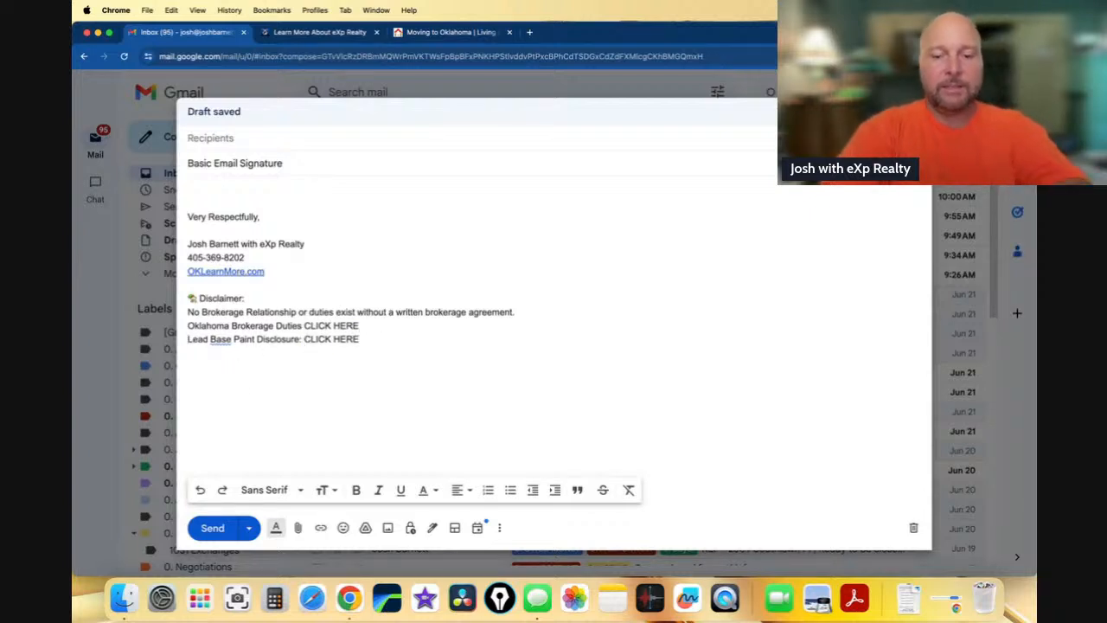
{"action": "type", "text": "Oklahoma Con"}
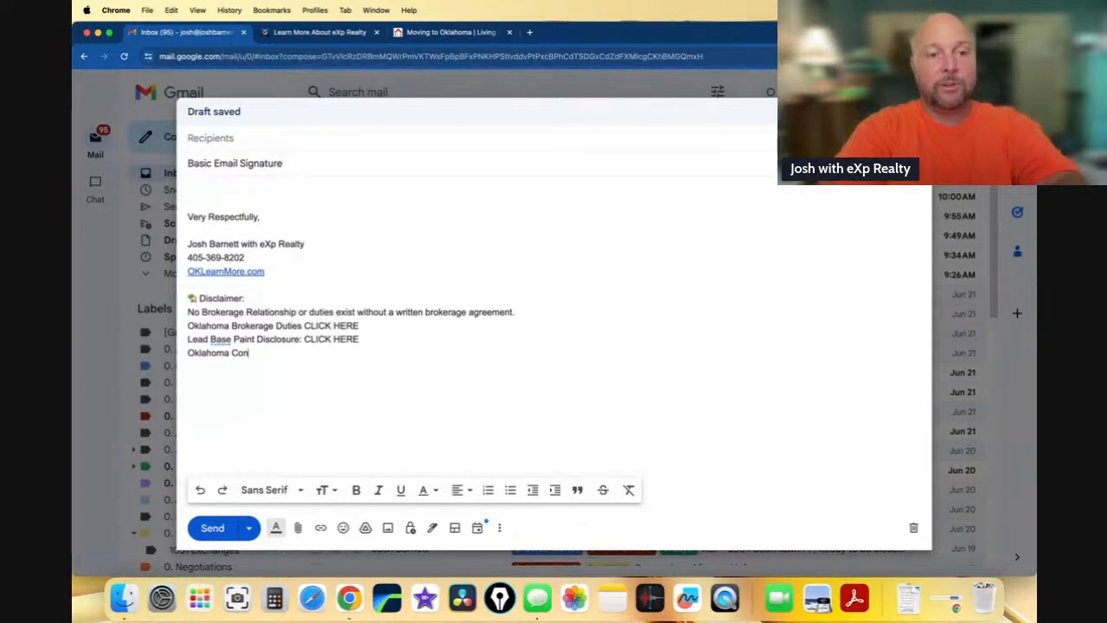
{"action": "type", "text": "tract Info Packet: CLICK HERE"}
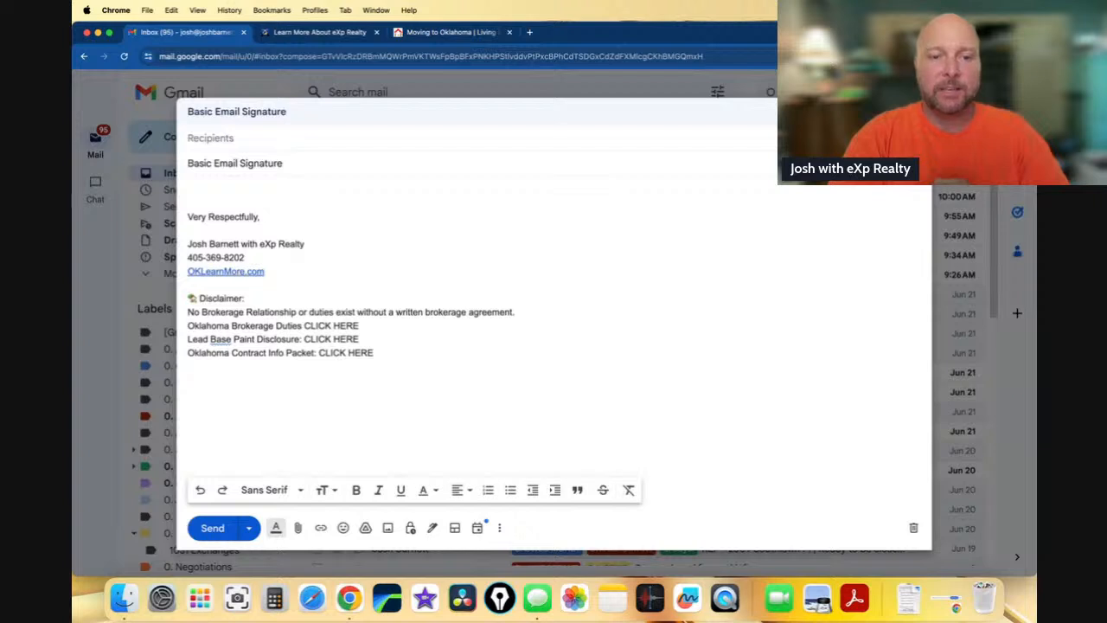
Set the text size of the three CLICK HERE lines in the disclaimer to Small.
{"action": "left_click", "coordinate": [409, 358]}
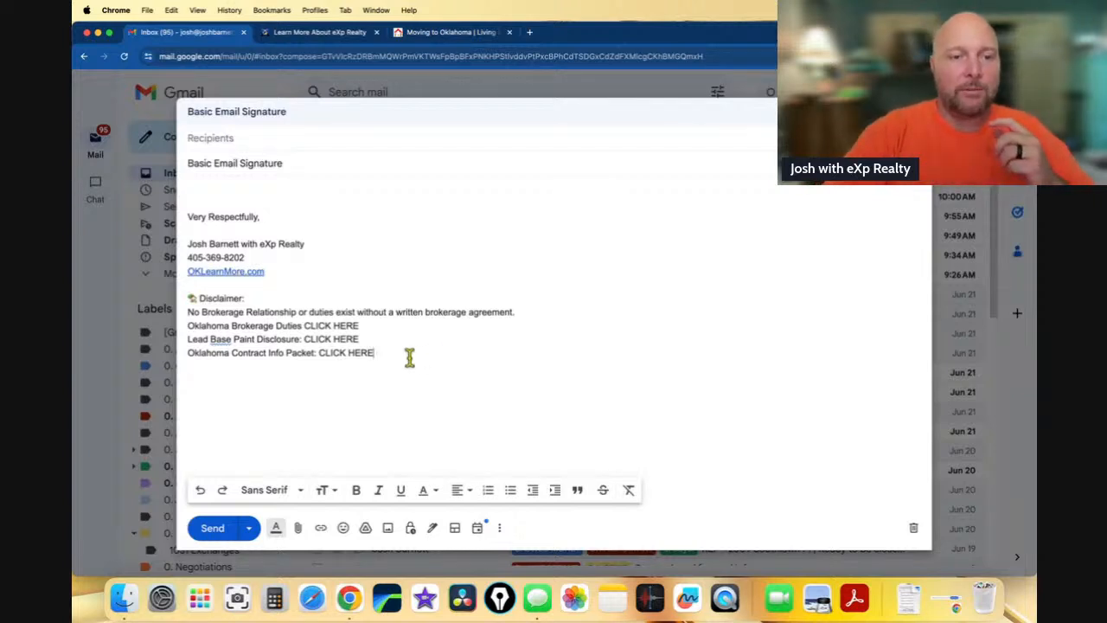
{"action": "left_click_drag", "start_coordinate": [410, 357], "coordinate": [192, 327]}
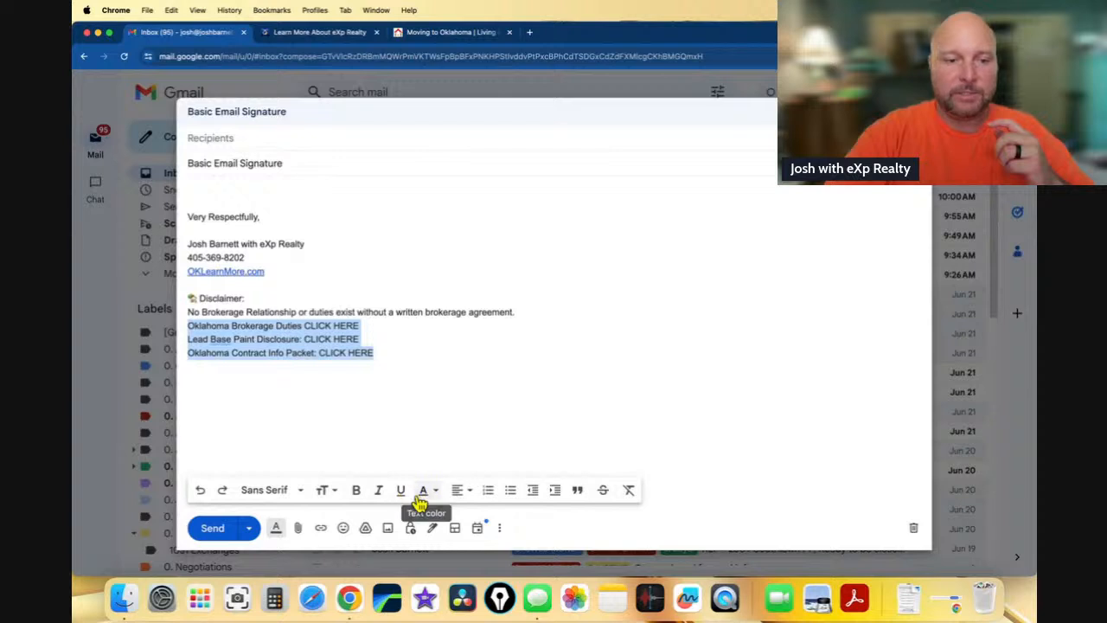
{"action": "left_click", "coordinate": [337, 495]}
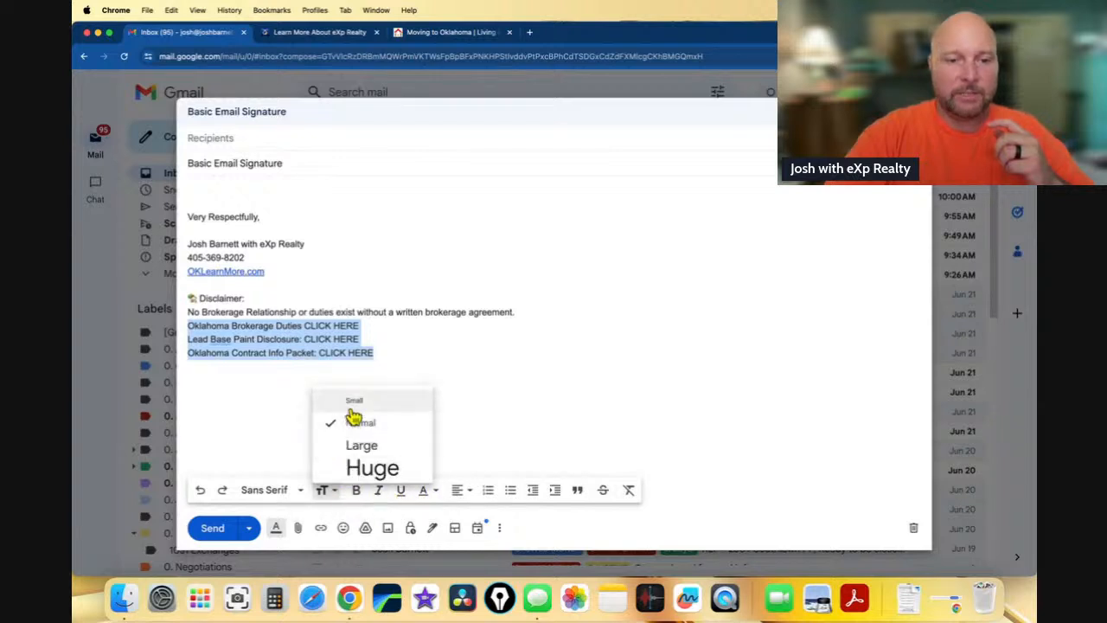
{"action": "left_click", "coordinate": [349, 402]}
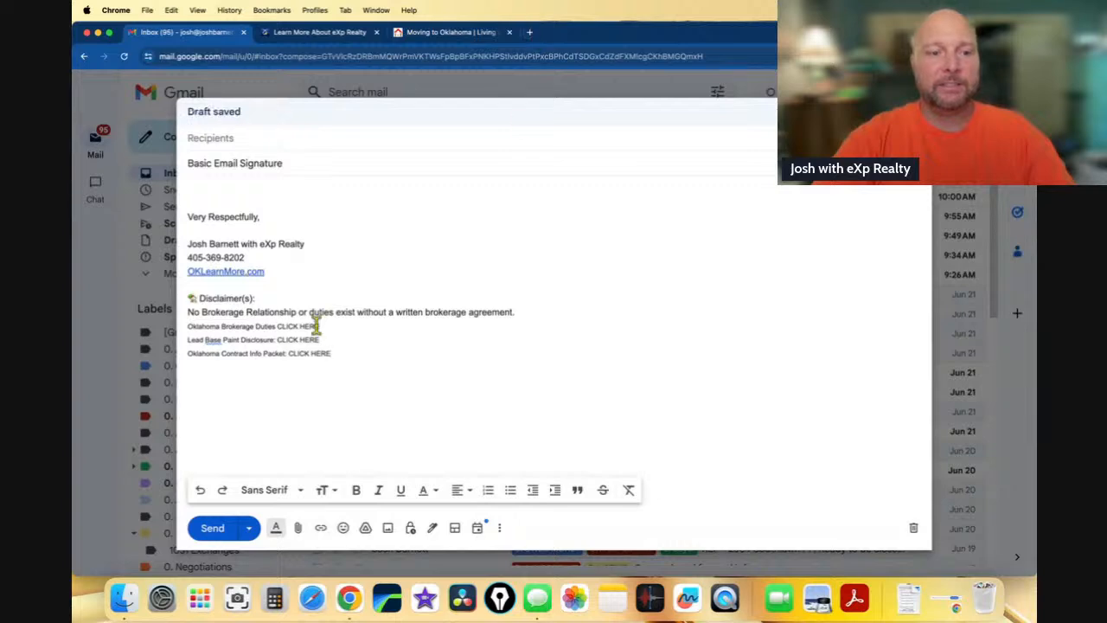
Search the web for the Oklahoma Real Estate Commission in a new browser tab and open its Contract Forms and Related page.
{"action": "left_click", "coordinate": [529, 32]}
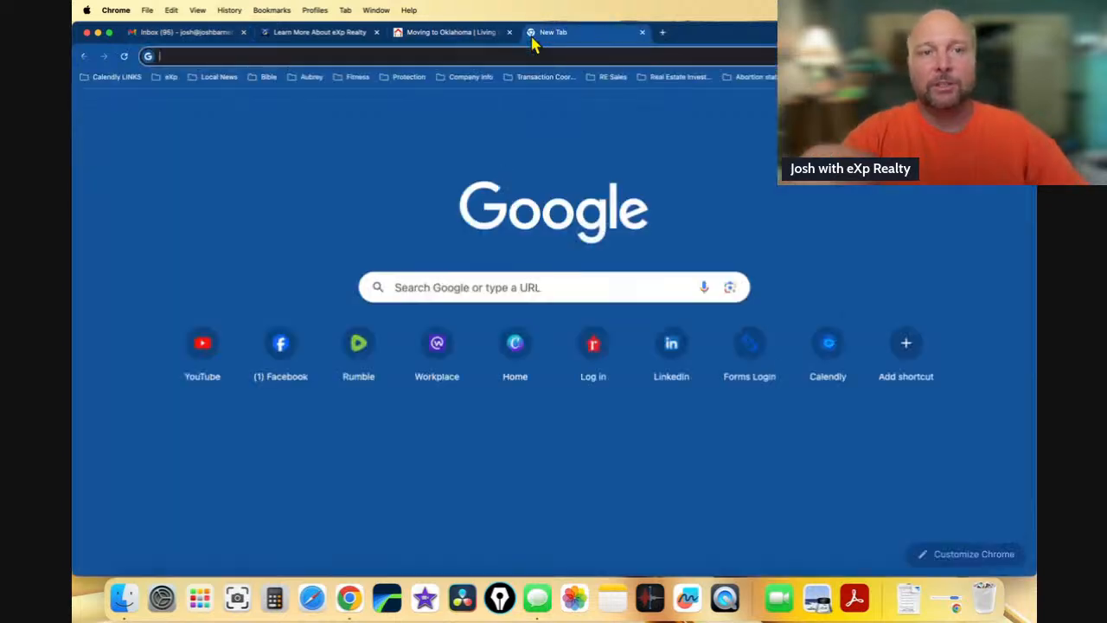
{"action": "type", "text": "ok"}
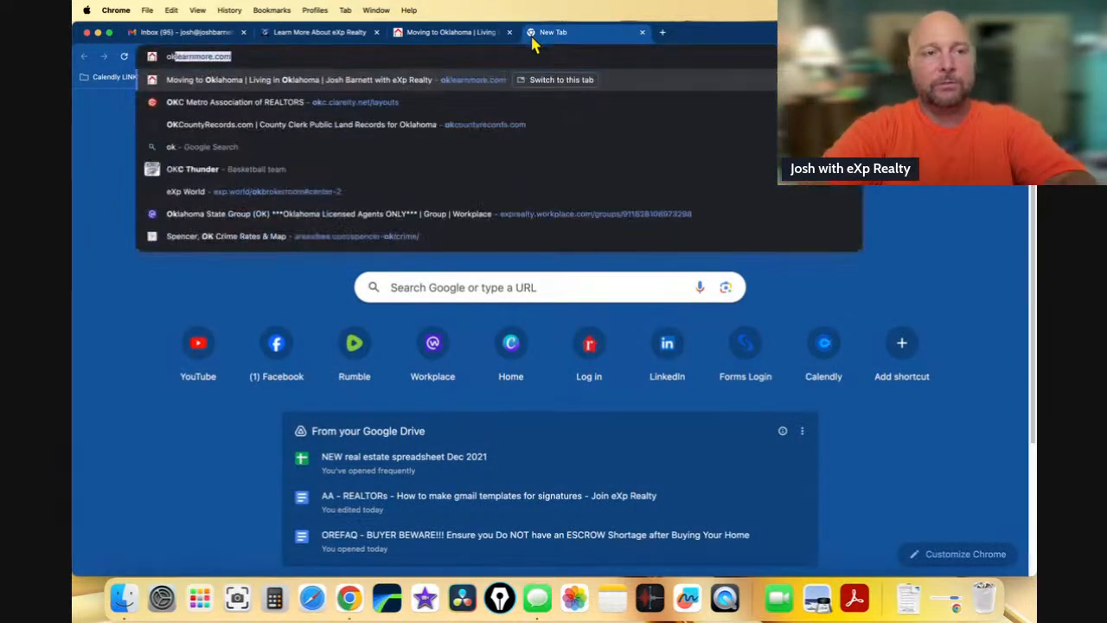
{"action": "type", "text": "lahoma real est"}
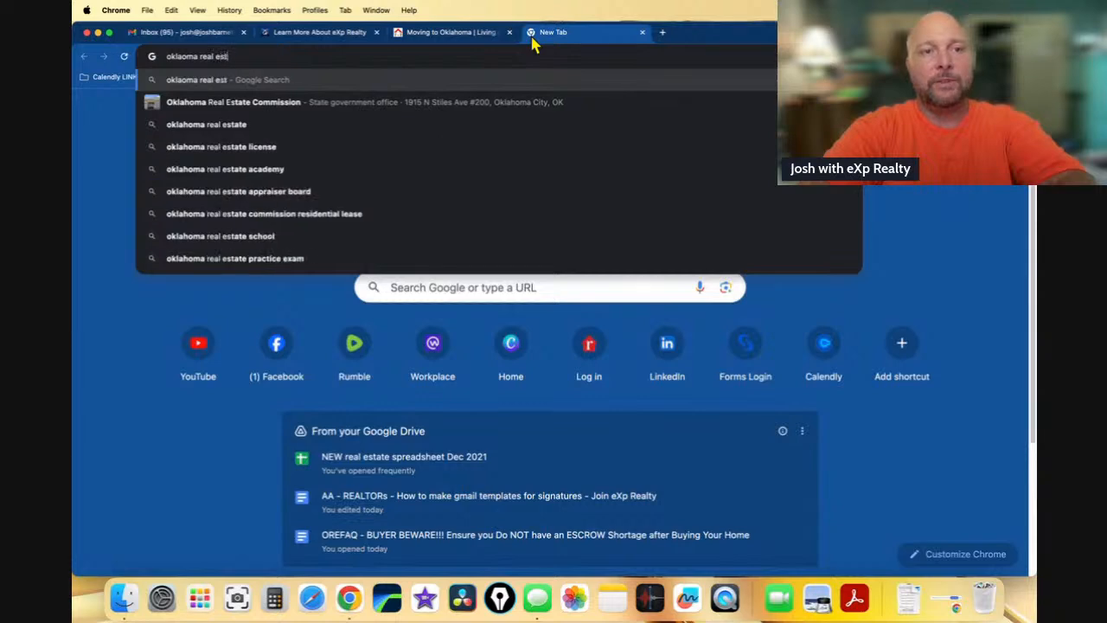
{"action": "type", "text": "ate commission"}
{"action": "key", "text": "Return"}
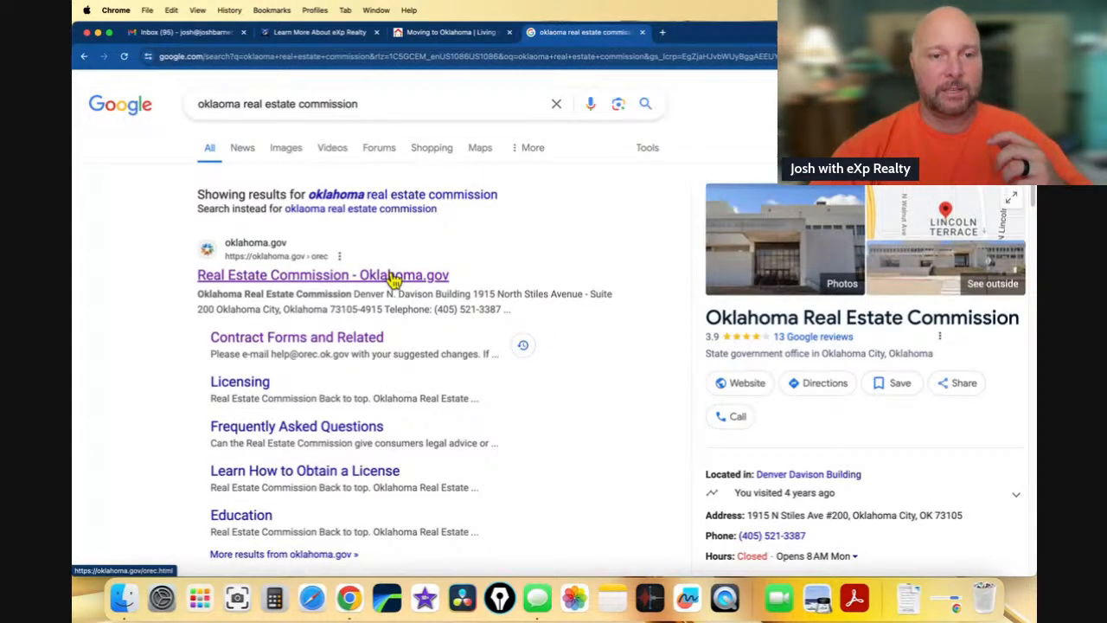
{"action": "left_click", "coordinate": [360, 339]}
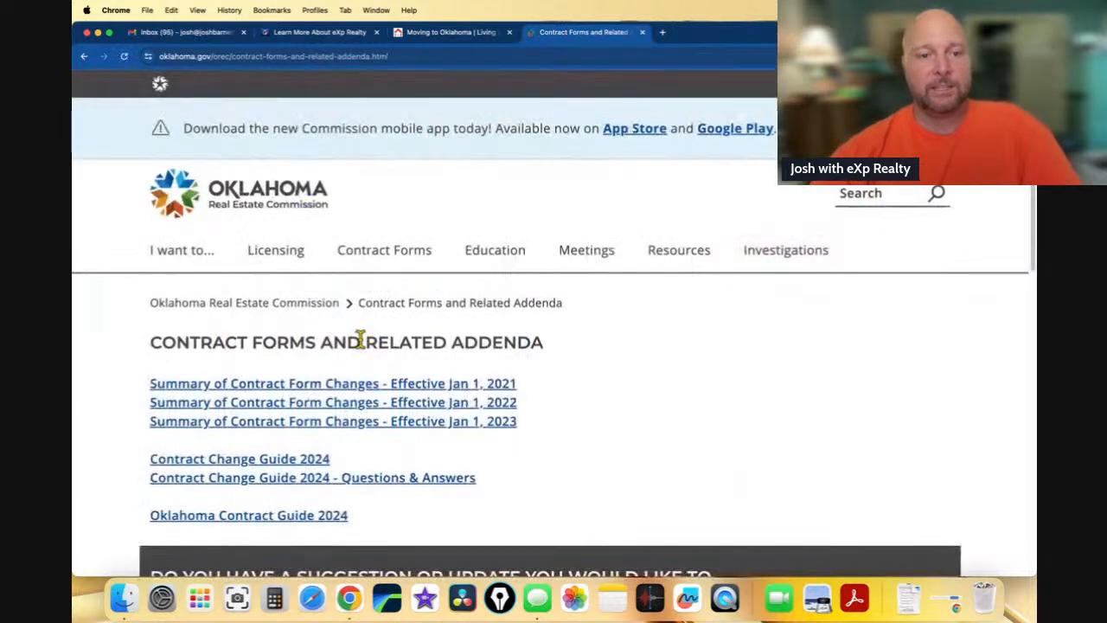
Expand the Residential Sale, New Home Construction, Vacant Lot and Land section and look through its list of forms.
{"action": "scroll", "coordinate": [460, 355], "scroll_direction": "down", "scroll_amount": 10}
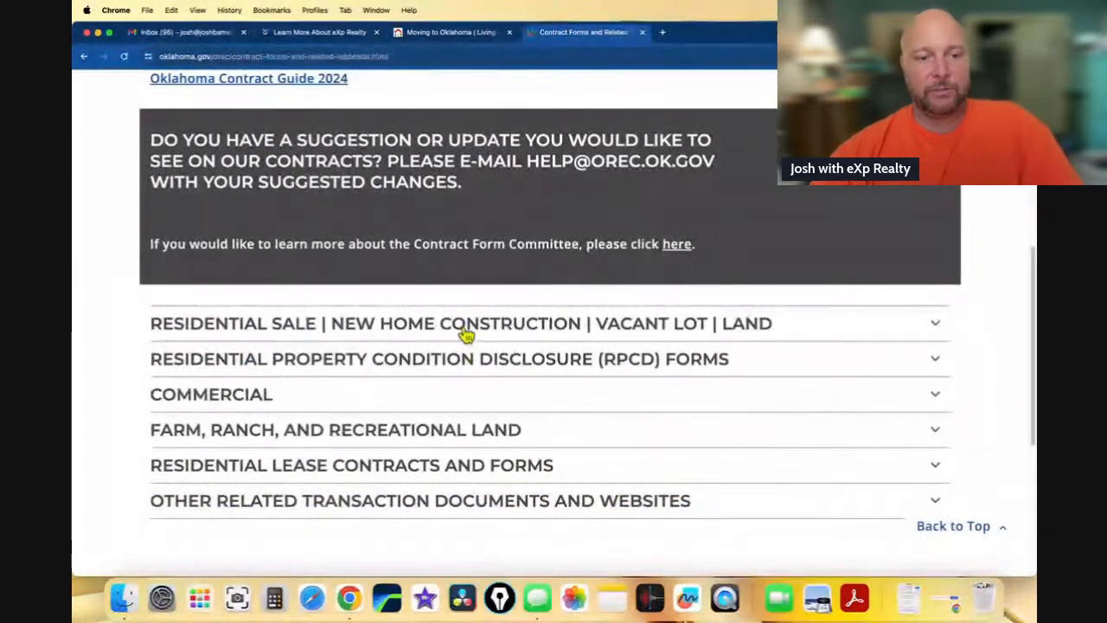
{"action": "left_click", "coordinate": [467, 333]}
{"action": "scroll", "coordinate": [466, 333], "scroll_direction": "down", "scroll_amount": 6}
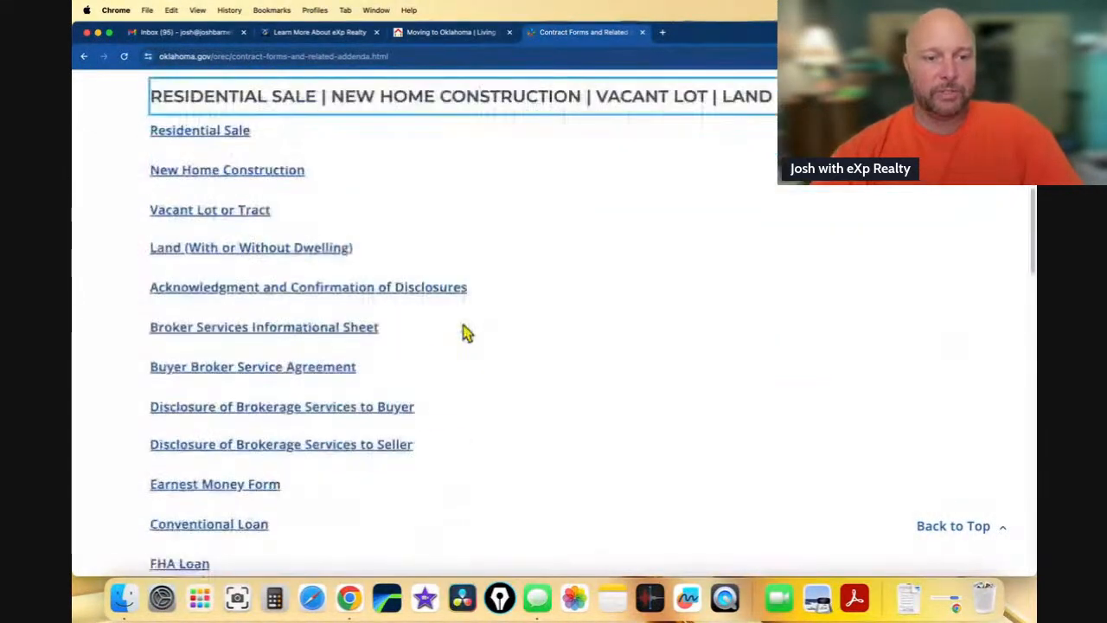
{"action": "scroll", "coordinate": [467, 332], "scroll_direction": "down", "scroll_amount": 3}
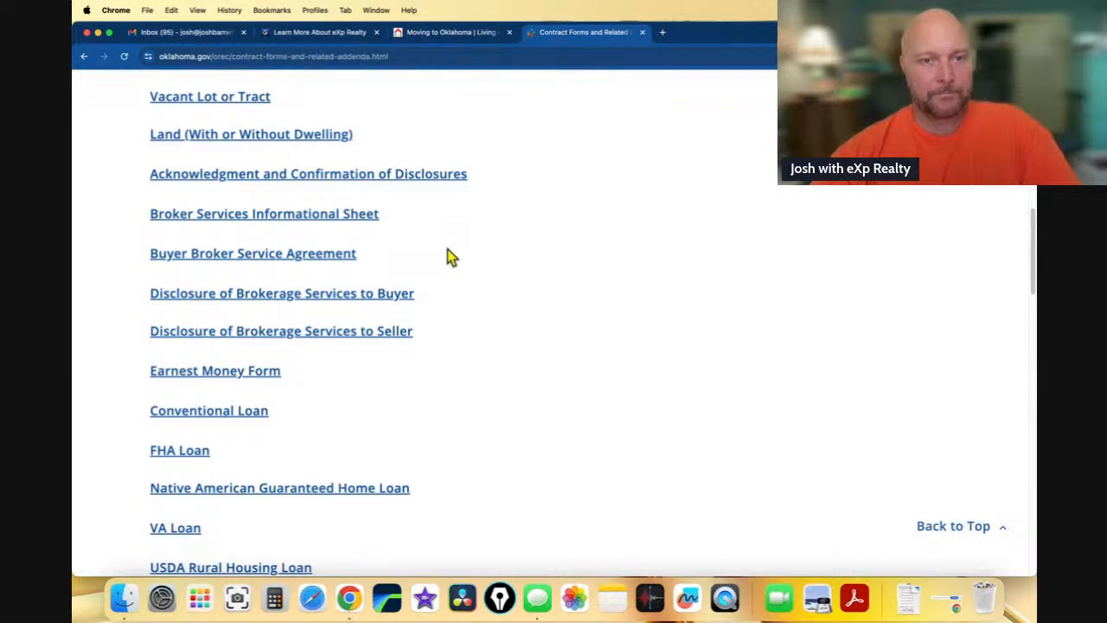
{"action": "scroll", "coordinate": [448, 249], "scroll_direction": "down", "scroll_amount": 1}
{"action": "scroll", "coordinate": [447, 249], "scroll_direction": "down", "scroll_amount": 3}
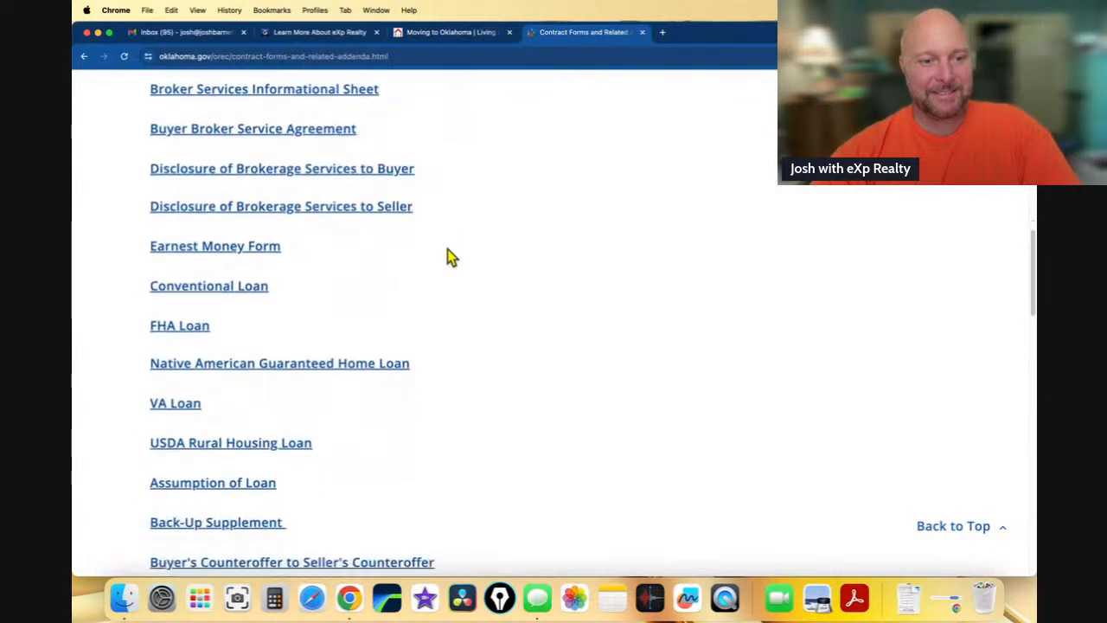
{"action": "scroll", "coordinate": [448, 249], "scroll_direction": "down", "scroll_amount": 5}
{"action": "scroll", "coordinate": [447, 249], "scroll_direction": "down", "scroll_amount": 1}
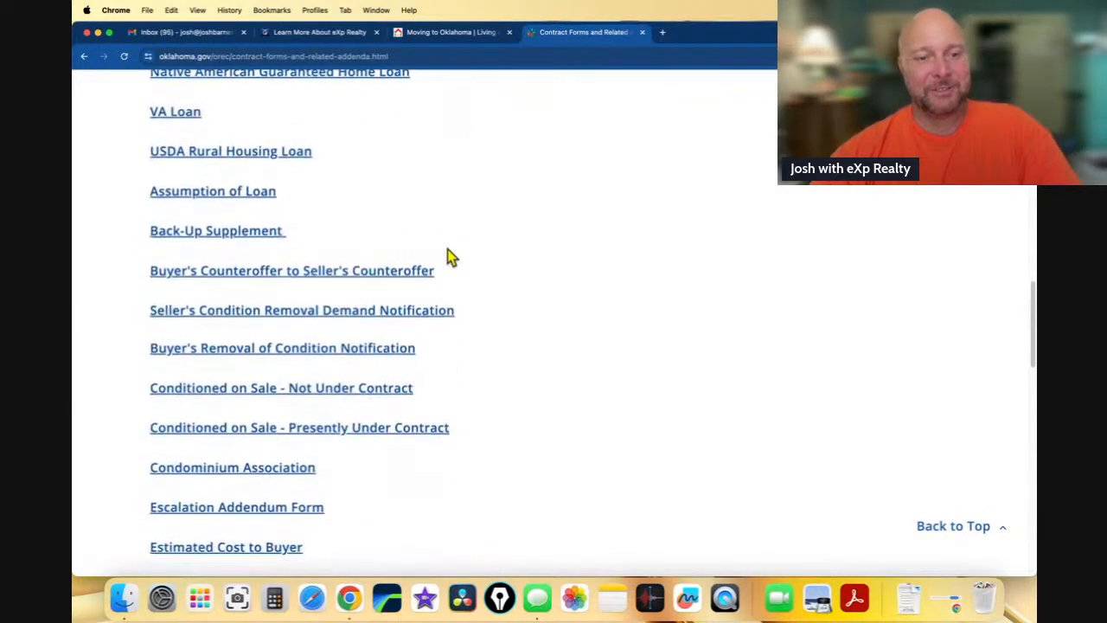
{"action": "scroll", "coordinate": [447, 249], "scroll_direction": "down", "scroll_amount": 4}
{"action": "scroll", "coordinate": [447, 257], "scroll_direction": "down", "scroll_amount": 3}
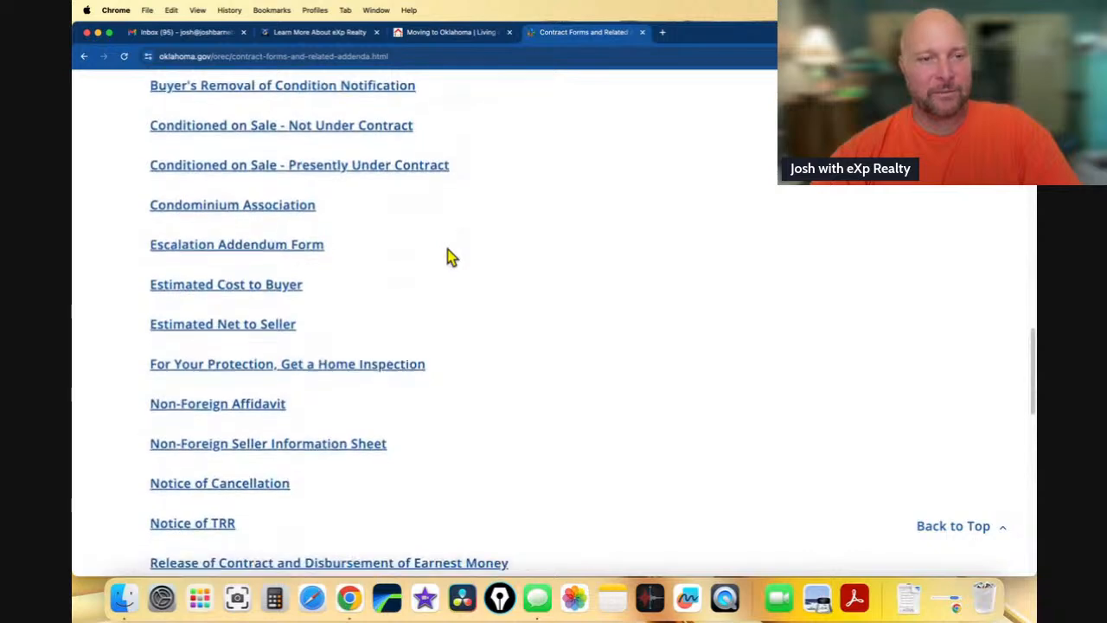
{"action": "scroll", "coordinate": [447, 249], "scroll_direction": "down", "scroll_amount": 5}
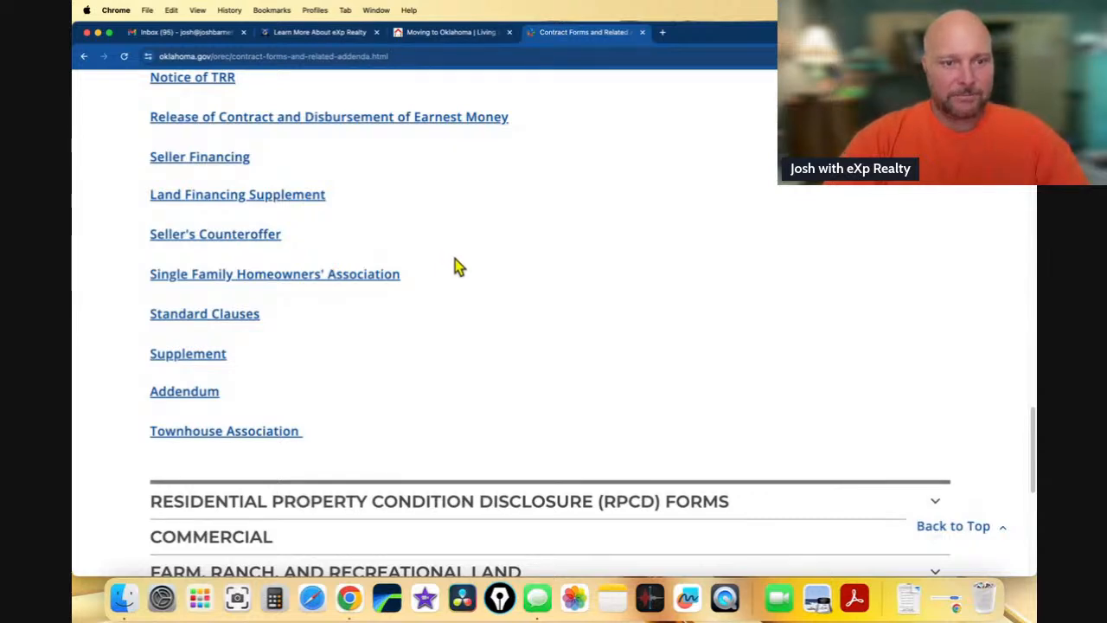
{"action": "scroll", "coordinate": [457, 266], "scroll_direction": "down", "scroll_amount": 7}
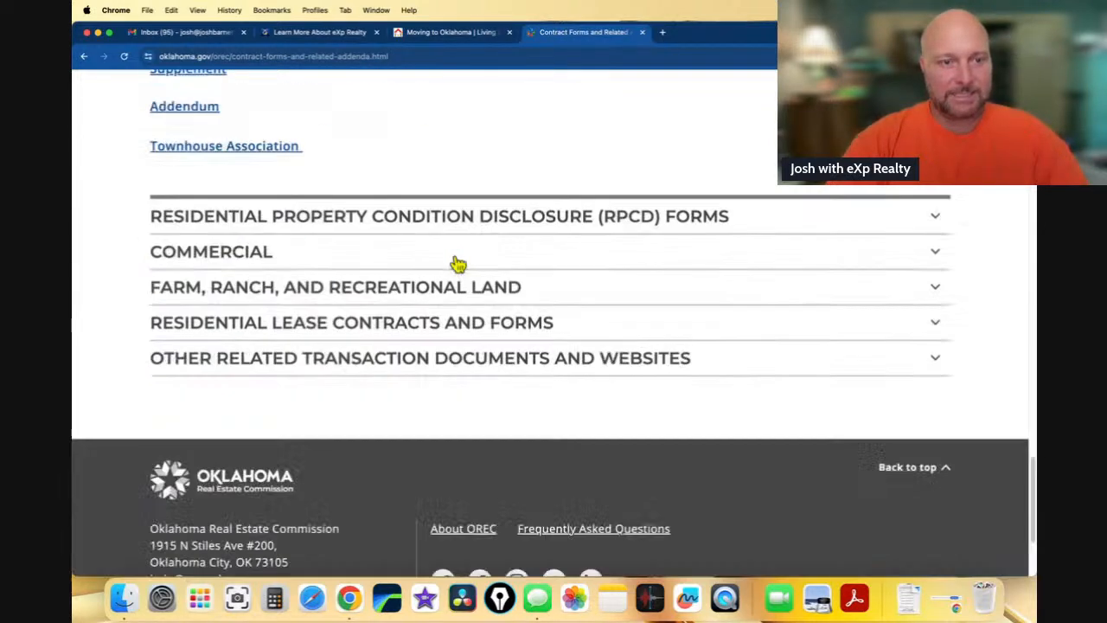
Expand the Other Related Transaction Documents and Websites section and review its documents, including the lead-based paint disclosures.
{"action": "left_click", "coordinate": [432, 275]}
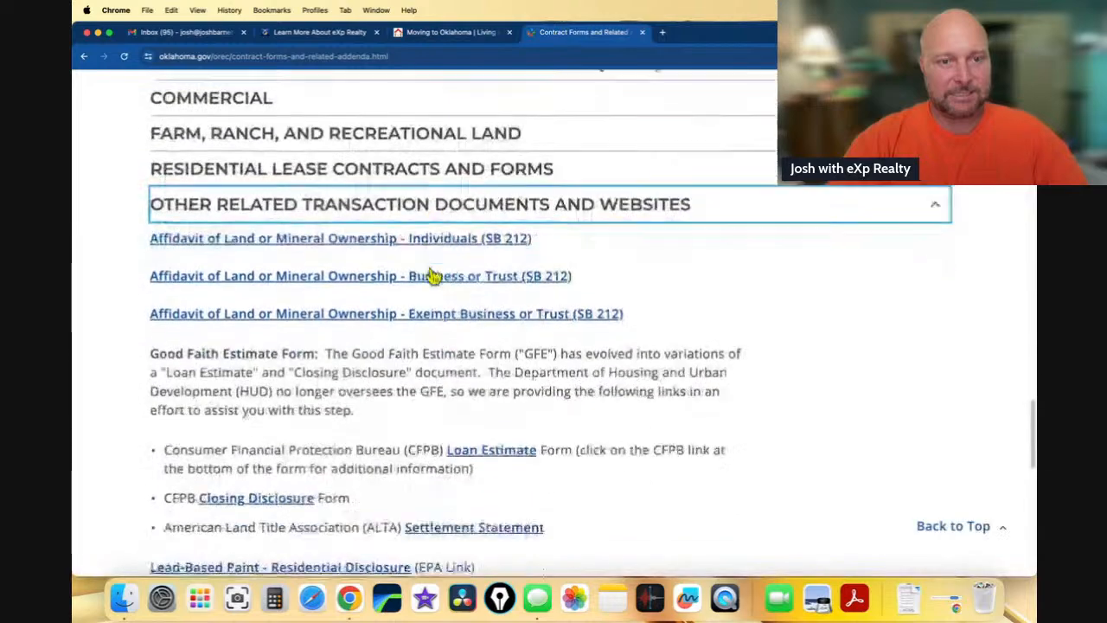
{"action": "scroll", "coordinate": [428, 274], "scroll_direction": "down", "scroll_amount": 4}
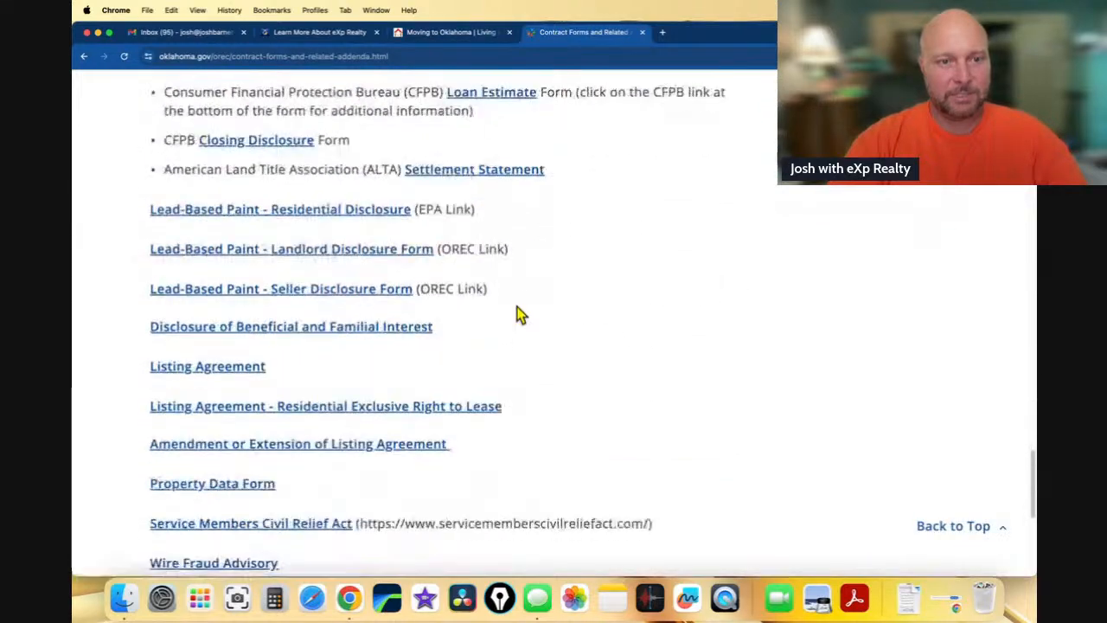
{"action": "scroll", "coordinate": [531, 279], "scroll_direction": "down", "scroll_amount": 2}
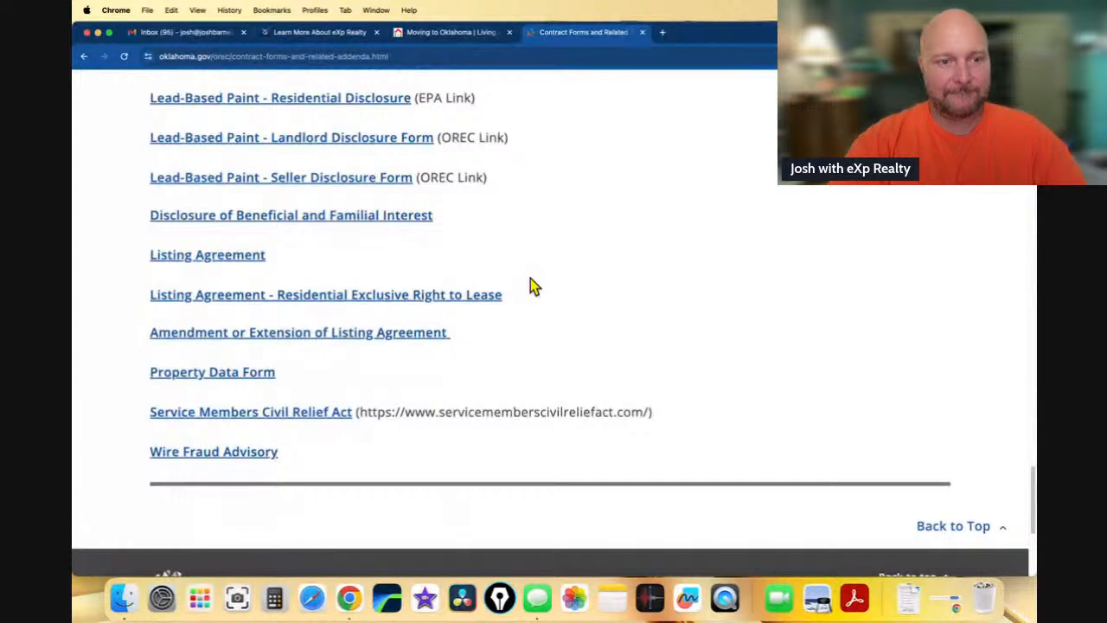
{"action": "scroll", "coordinate": [530, 279], "scroll_direction": "up", "scroll_amount": 1}
{"action": "scroll", "coordinate": [531, 279], "scroll_direction": "up", "scroll_amount": 15}
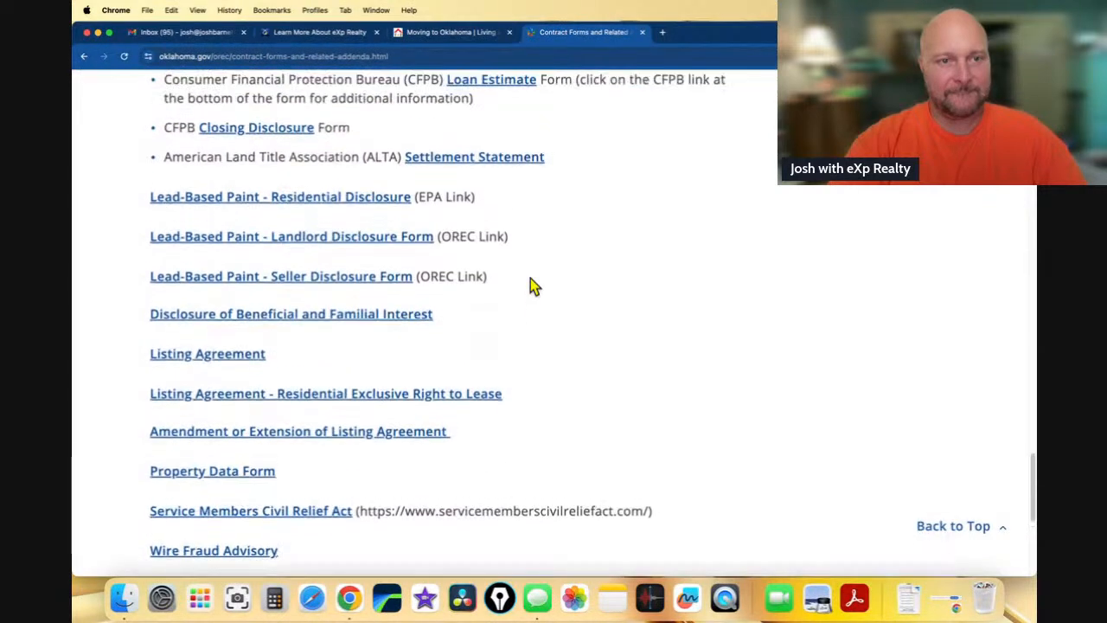
{"action": "scroll", "coordinate": [530, 278], "scroll_direction": "up", "scroll_amount": 8}
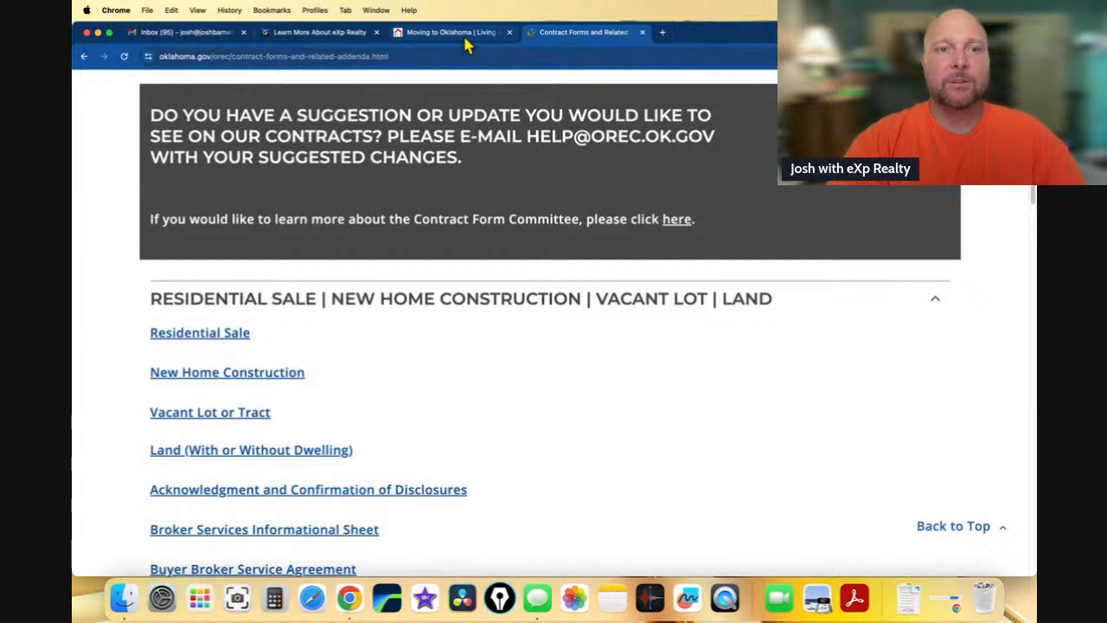
Return to the Gmail signature draft and insert "Seller" before "Duties" in the Oklahoma Brokerage Duties line.
{"action": "left_click", "coordinate": [173, 33]}
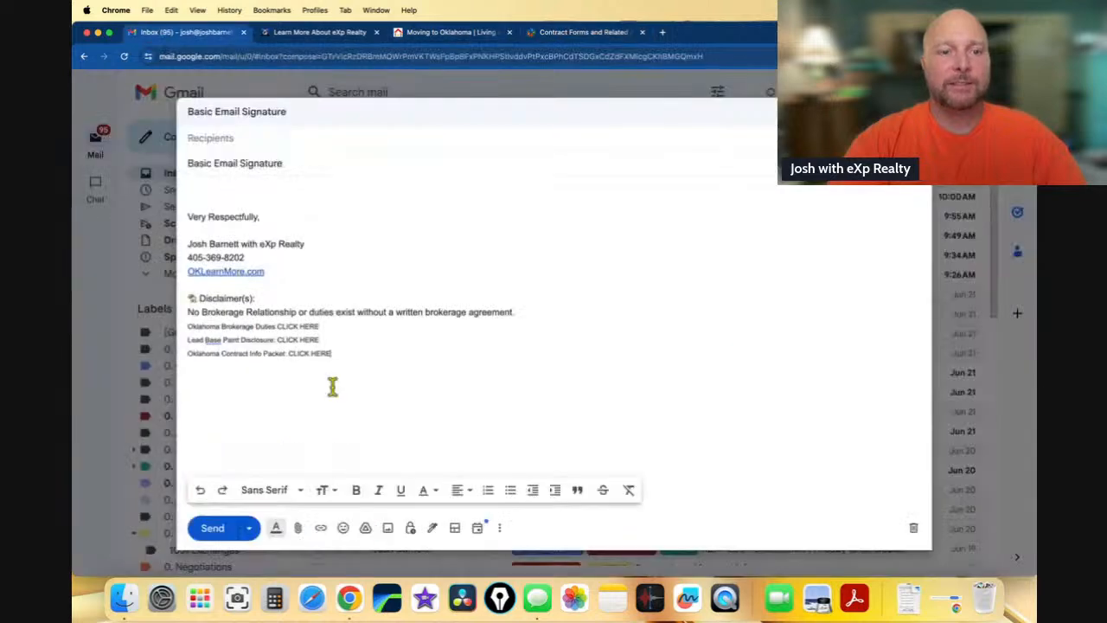
{"action": "left_click", "coordinate": [255, 326]}
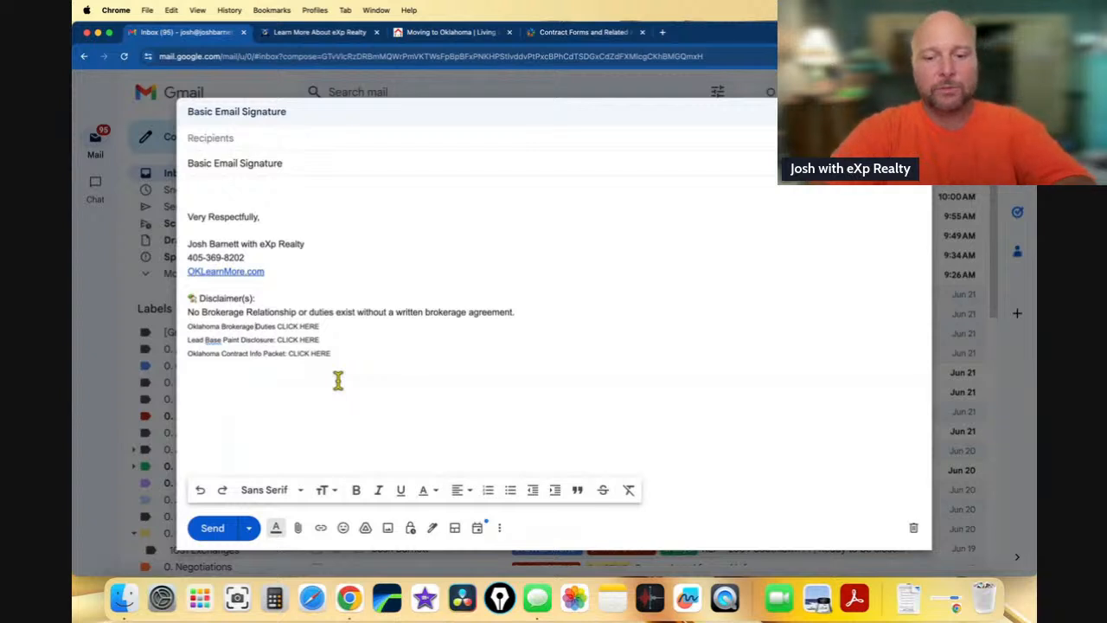
{"action": "type", "text": "seller"}
{"action": "key", "text": "BackSpace"}
{"action": "key", "text": "BackSpace"}
{"action": "key", "text": "BackSpace"}
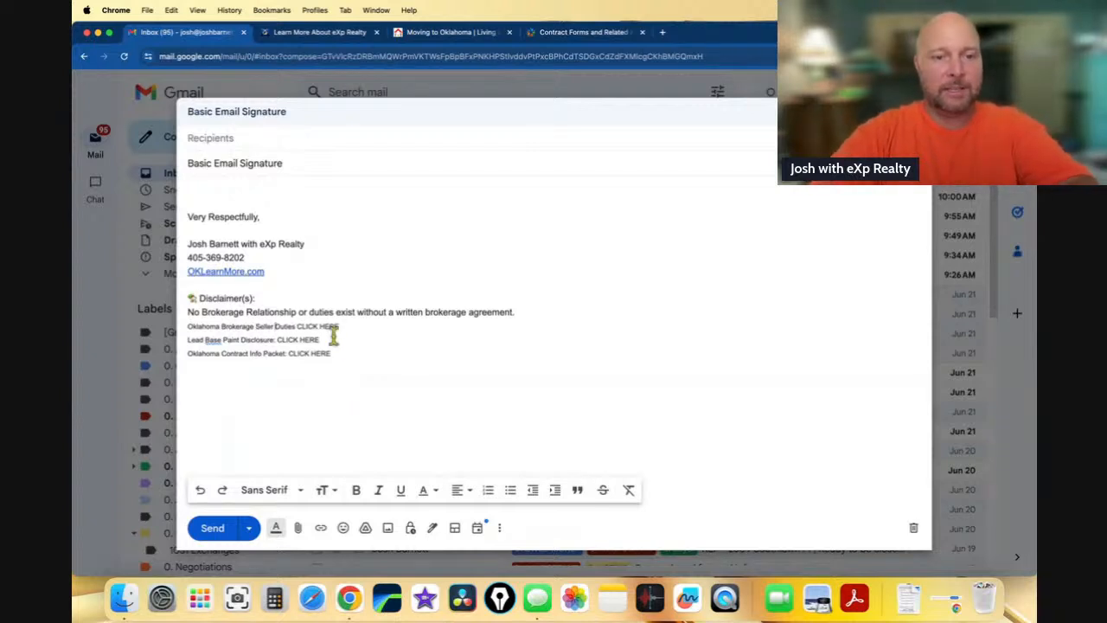
Duplicate the "Oklahoma Brokerage Seller Duties CLICK HERE" line directly below itself.
{"action": "left_click_drag", "start_coordinate": [347, 325], "coordinate": [189, 323]}
{"action": "key", "text": "super+c"}
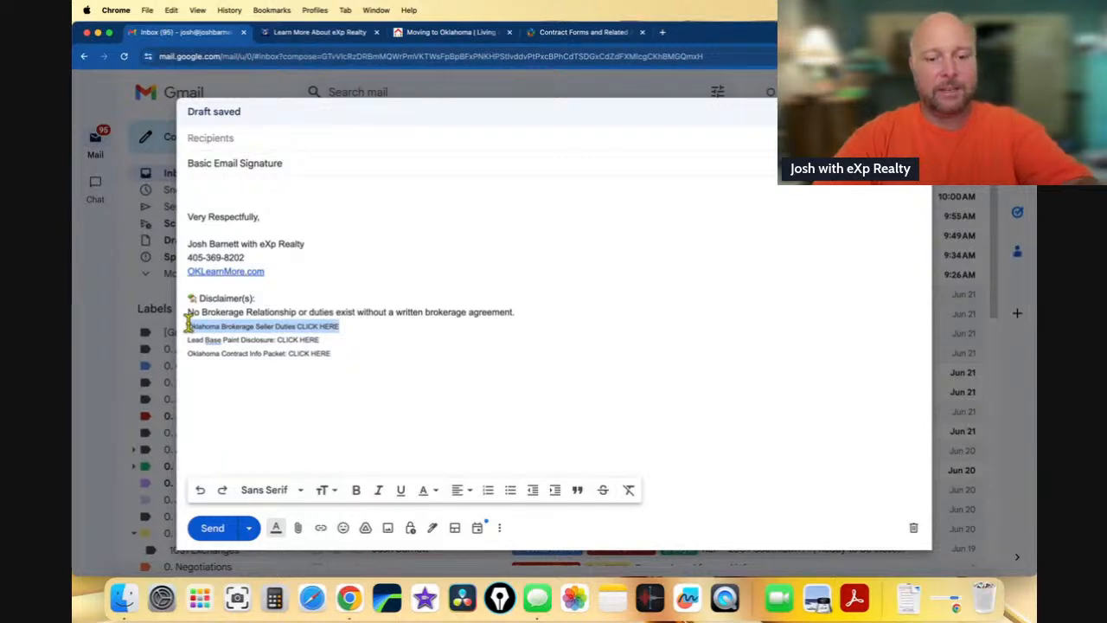
{"action": "left_click", "coordinate": [361, 329]}
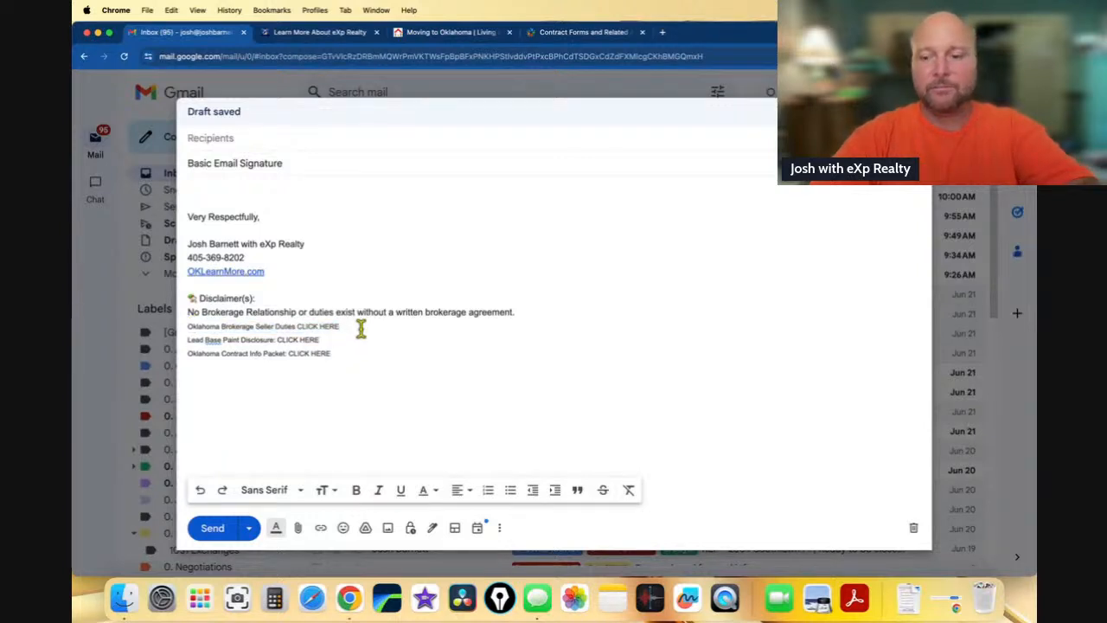
{"action": "key", "text": "Return"}
{"action": "key", "text": "super+v"}
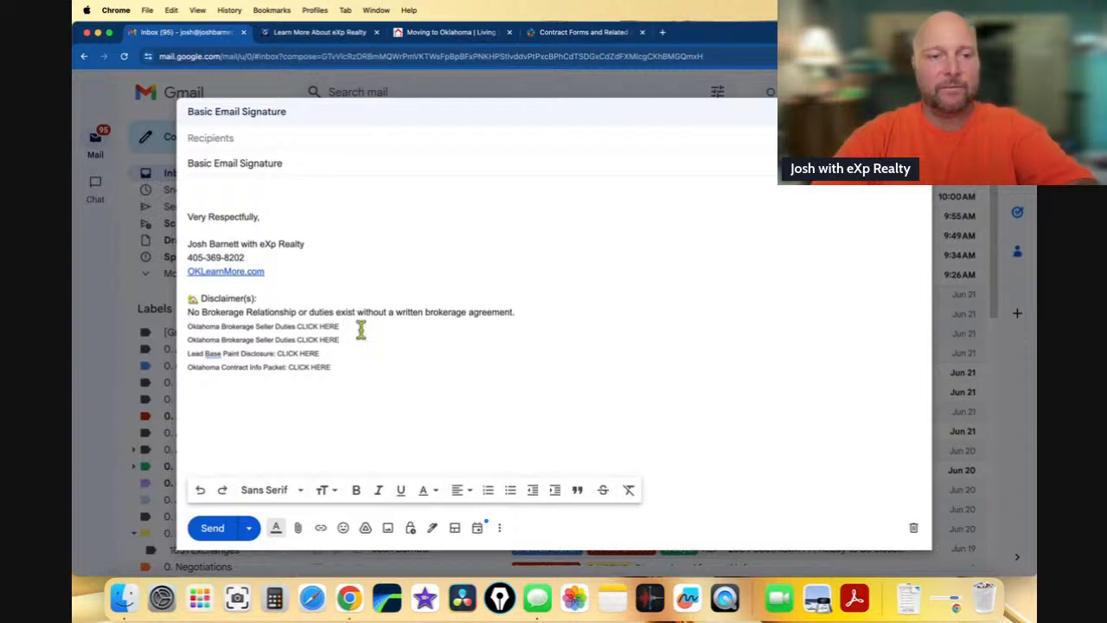
Replace "Seller" with "Buyer" in the second Oklahoma Brokerage Duties line.
{"action": "left_click", "coordinate": [272, 339]}
{"action": "key", "text": "BackSpace"}
{"action": "key", "text": "BackSpace"}
{"action": "key", "text": "BackSpace"}
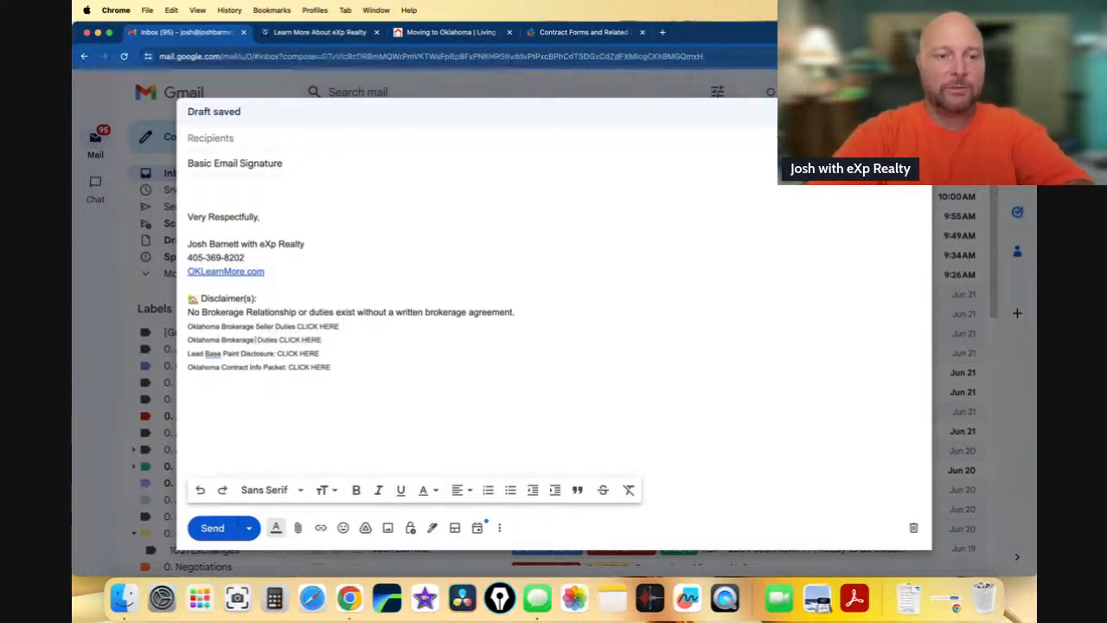
{"action": "type", "text": "Buyer"}
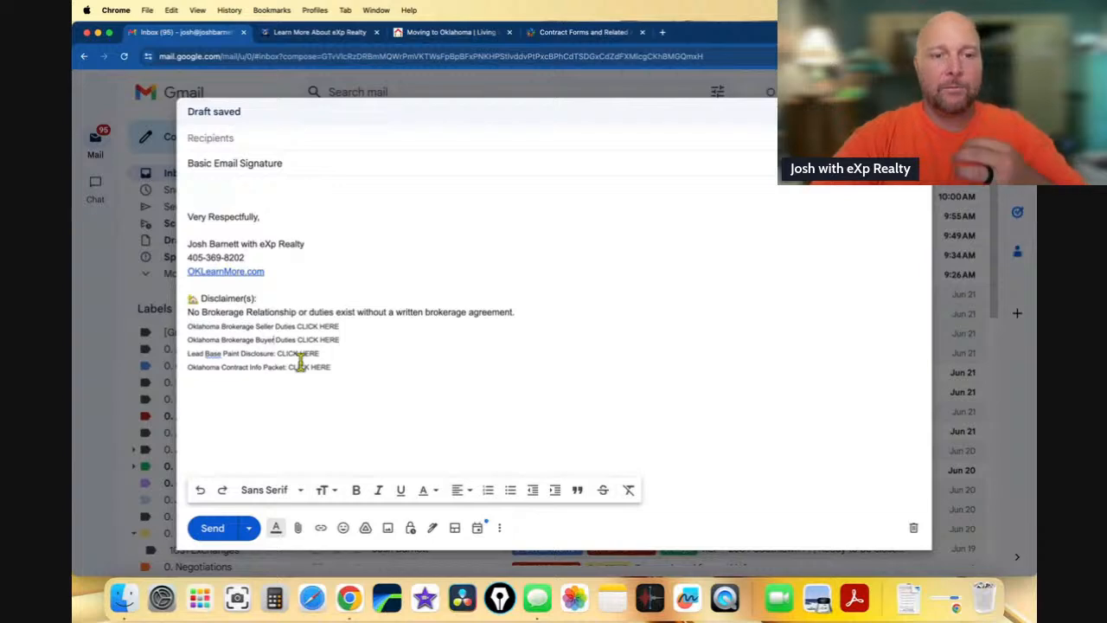
Copy the link address of the Broker Services Informational Sheet from the Contract Forms page and return to the Gmail draft.
{"action": "left_click", "coordinate": [563, 36]}
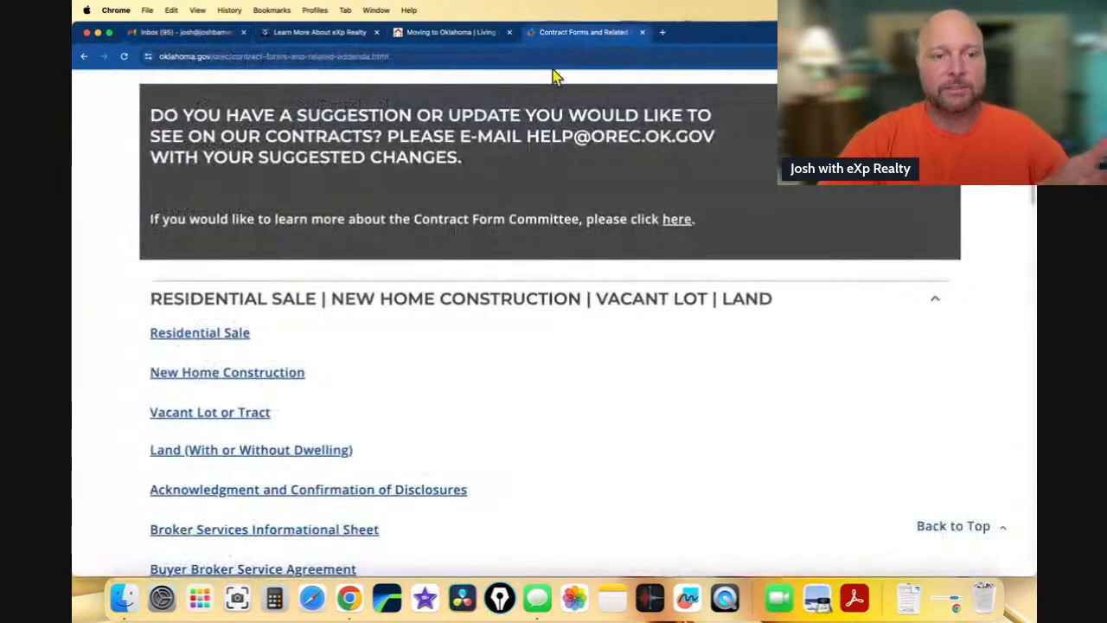
{"action": "scroll", "coordinate": [517, 363], "scroll_direction": "down", "scroll_amount": 3}
{"action": "scroll", "coordinate": [517, 364], "scroll_direction": "down", "scroll_amount": 2}
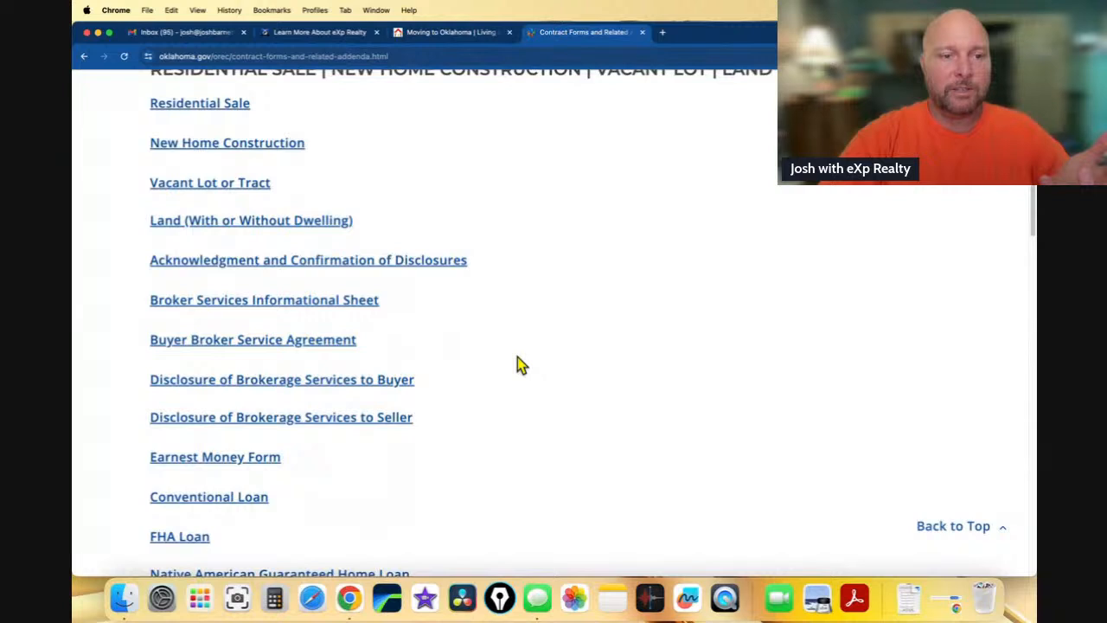
{"action": "scroll", "coordinate": [517, 363], "scroll_direction": "down", "scroll_amount": 1}
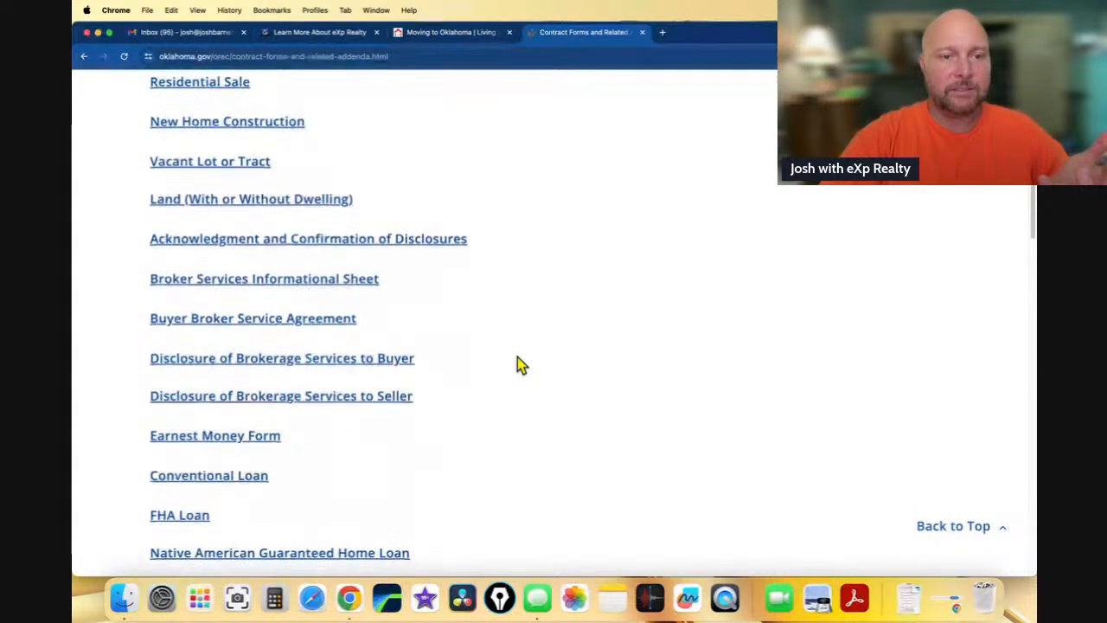
{"action": "right_click", "coordinate": [297, 288]}
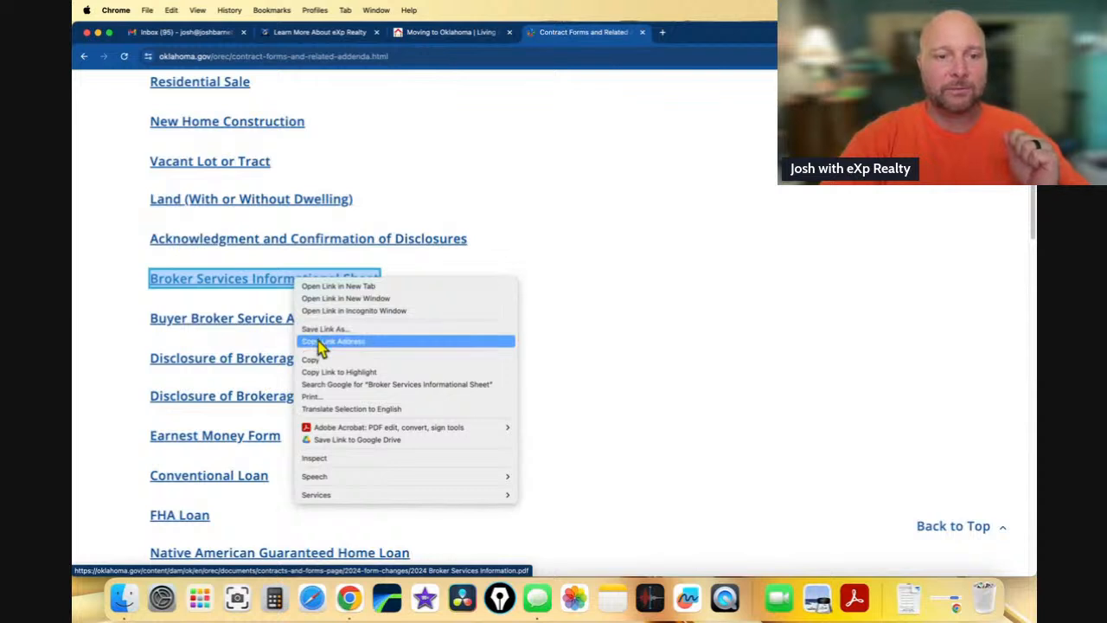
{"action": "right_click", "coordinate": [258, 282]}
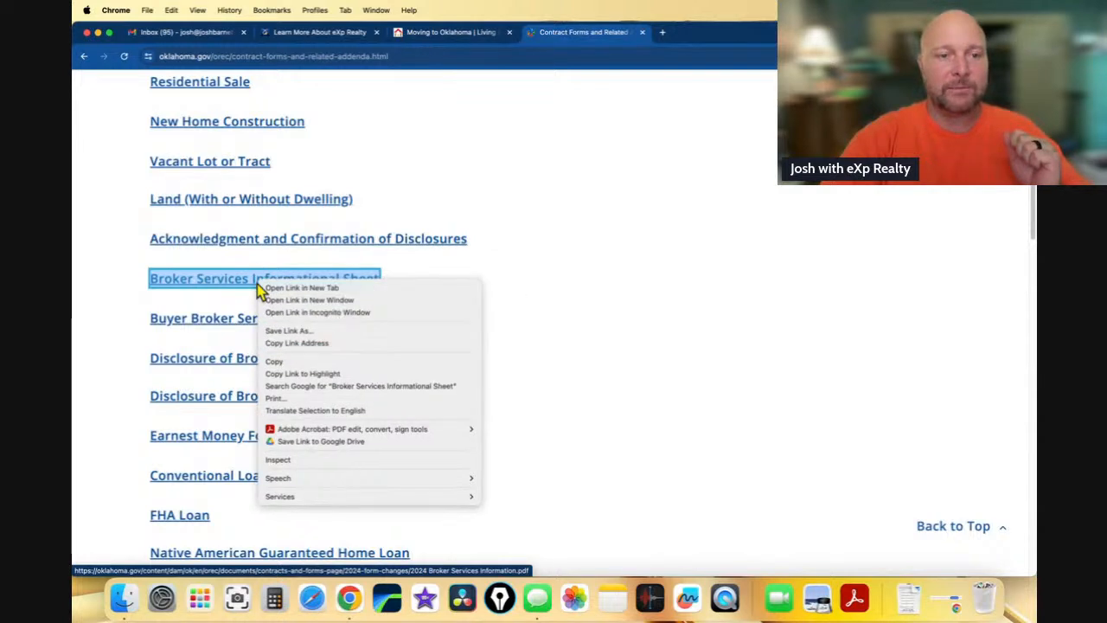
{"action": "left_click", "coordinate": [294, 344]}
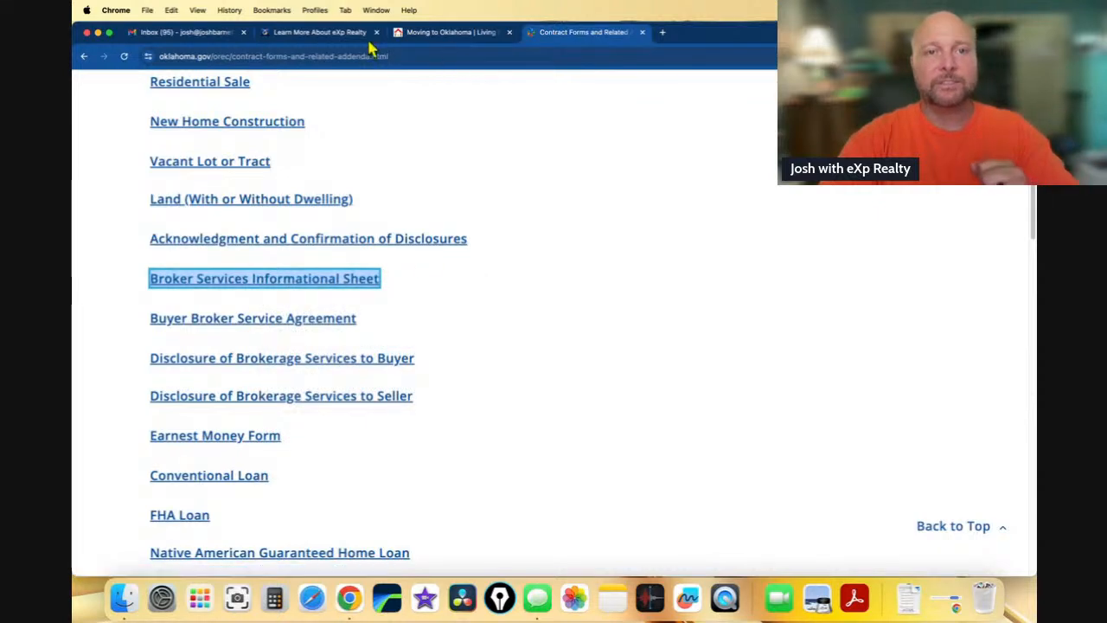
{"action": "left_click", "coordinate": [205, 37]}
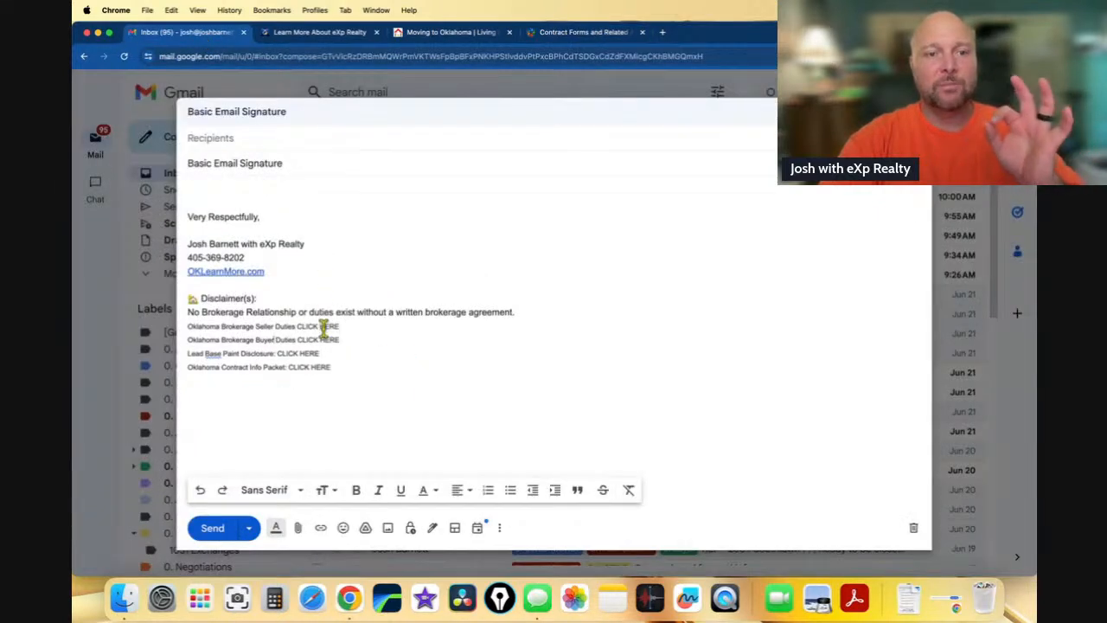
Delete the Brokerage Buyer Duties line and remove "Seller" from the brokerage duties line above it.
{"action": "left_click_drag", "start_coordinate": [341, 339], "coordinate": [187, 339]}
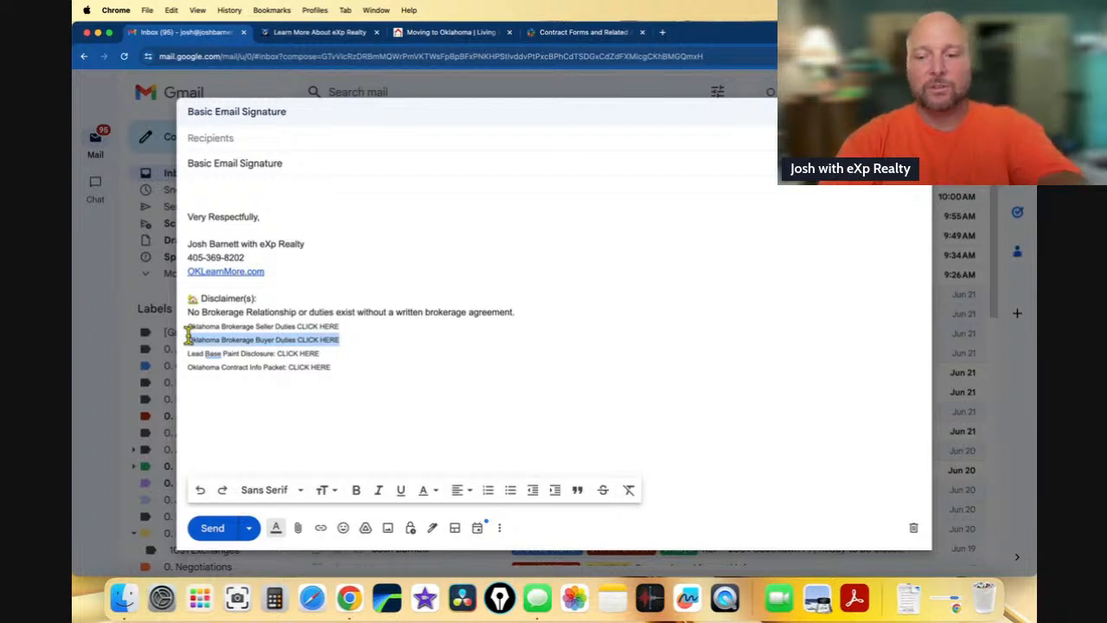
{"action": "key", "text": "BackSpace"}
{"action": "key", "text": "BackSpace"}
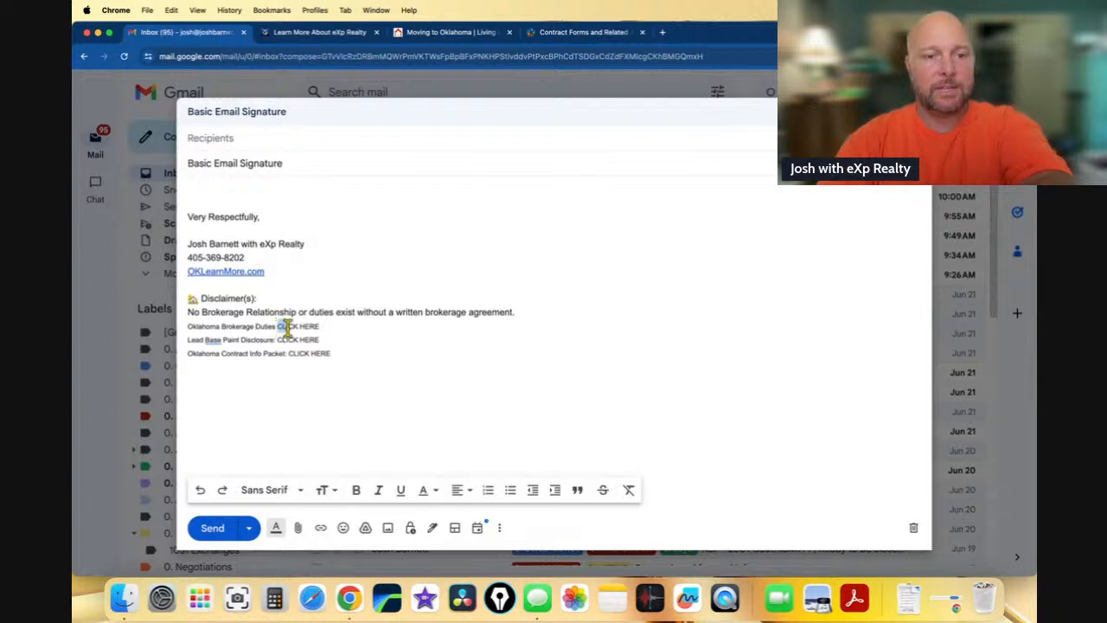
Link CLICK HERE on the Oklahoma Brokerage Duties line to the copied Broker Services PDF address and add a colon after "Duties".
{"action": "left_click_drag", "start_coordinate": [286, 327], "coordinate": [311, 325]}
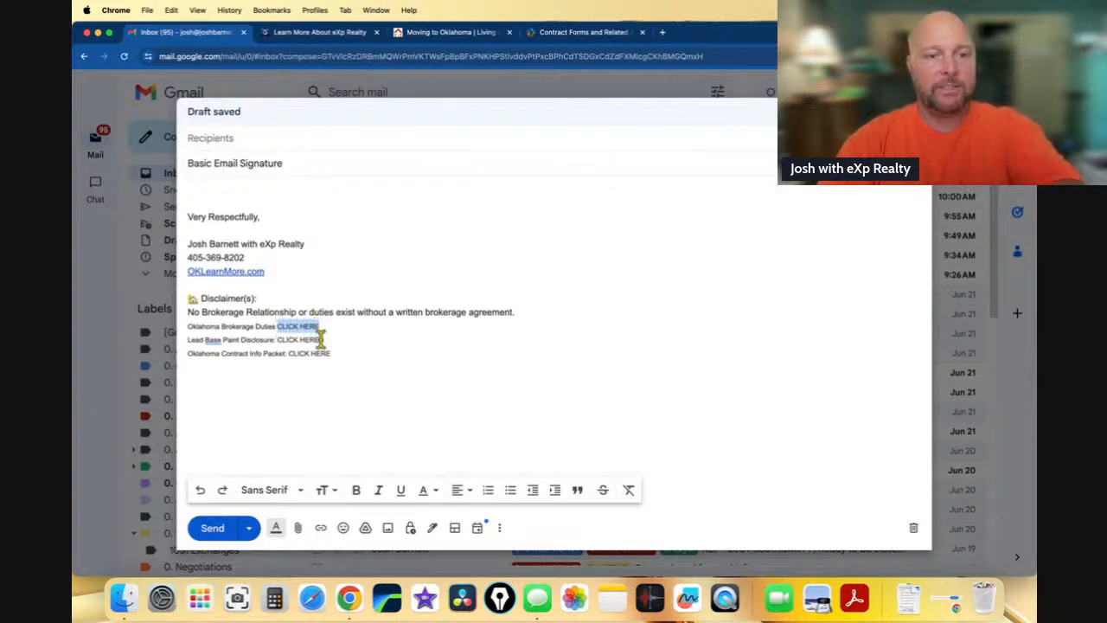
{"action": "left_click", "coordinate": [319, 528]}
{"action": "key", "text": "super+v"}
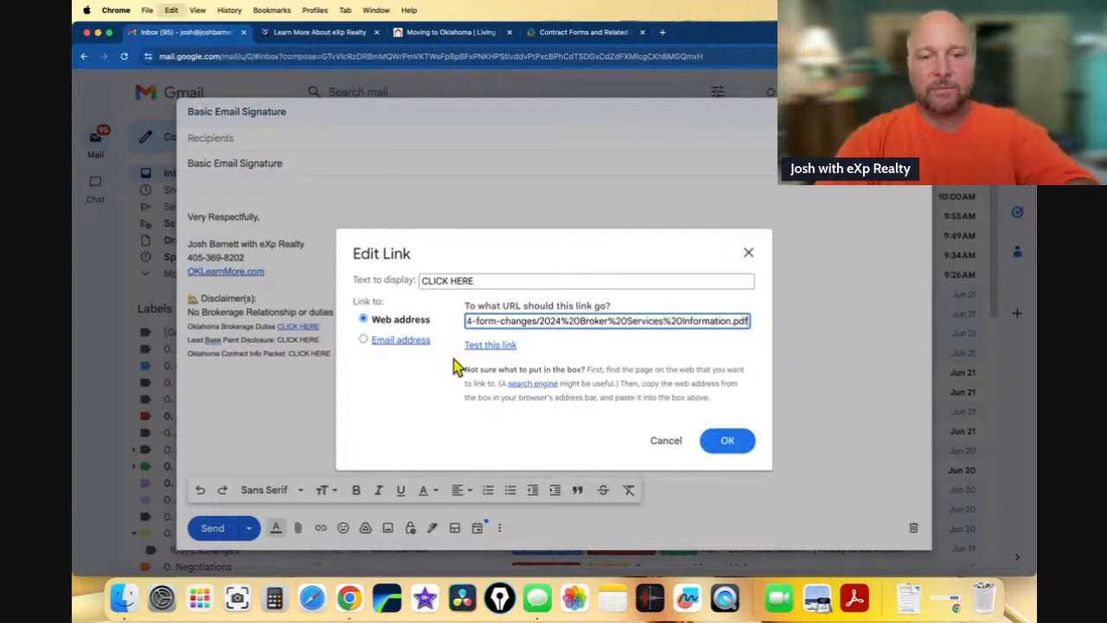
{"action": "left_click", "coordinate": [727, 439]}
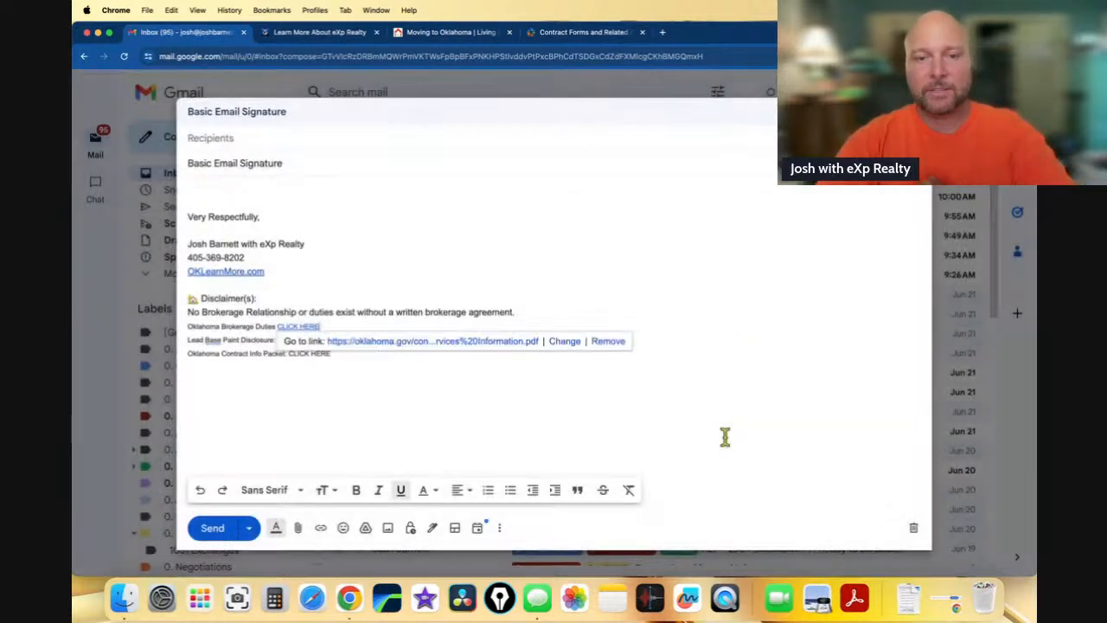
{"action": "left_click", "coordinate": [267, 349]}
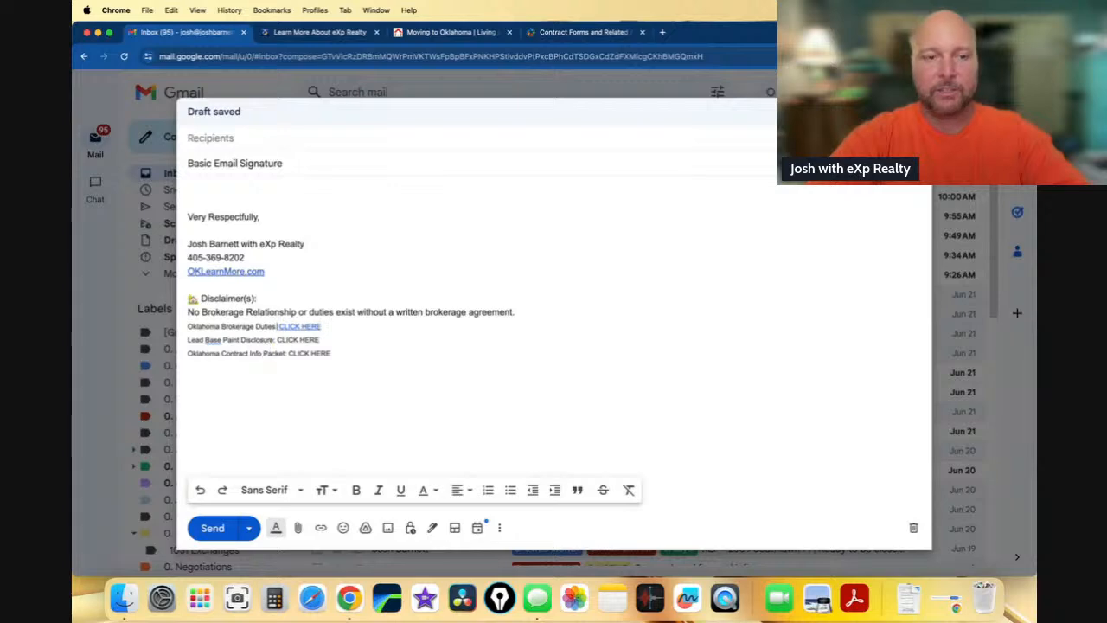
{"action": "left_click", "coordinate": [318, 326]}
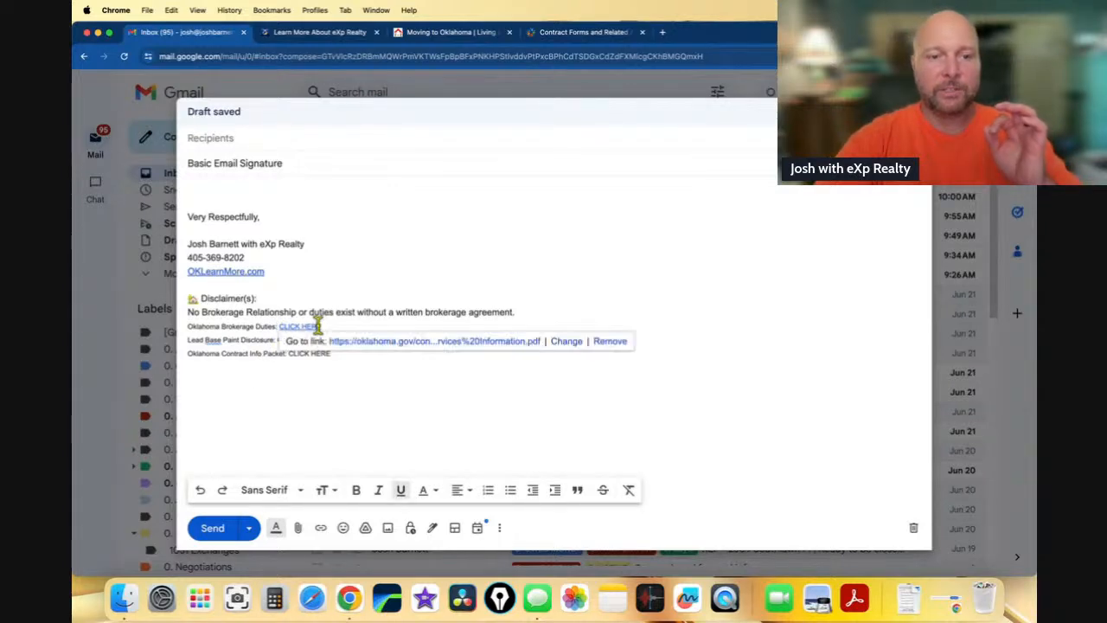
Open the linked Broker Services PDF from the Oklahoma Brokerage Duties line to check it, and close it again.
{"action": "left_click", "coordinate": [354, 342]}
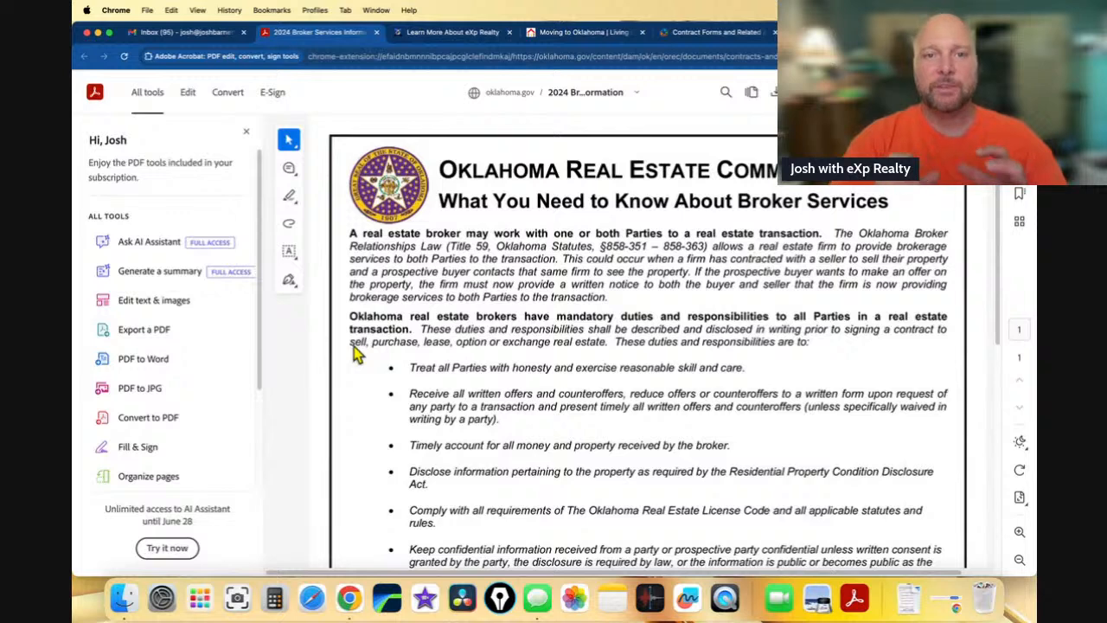
{"action": "left_click", "coordinate": [377, 33]}
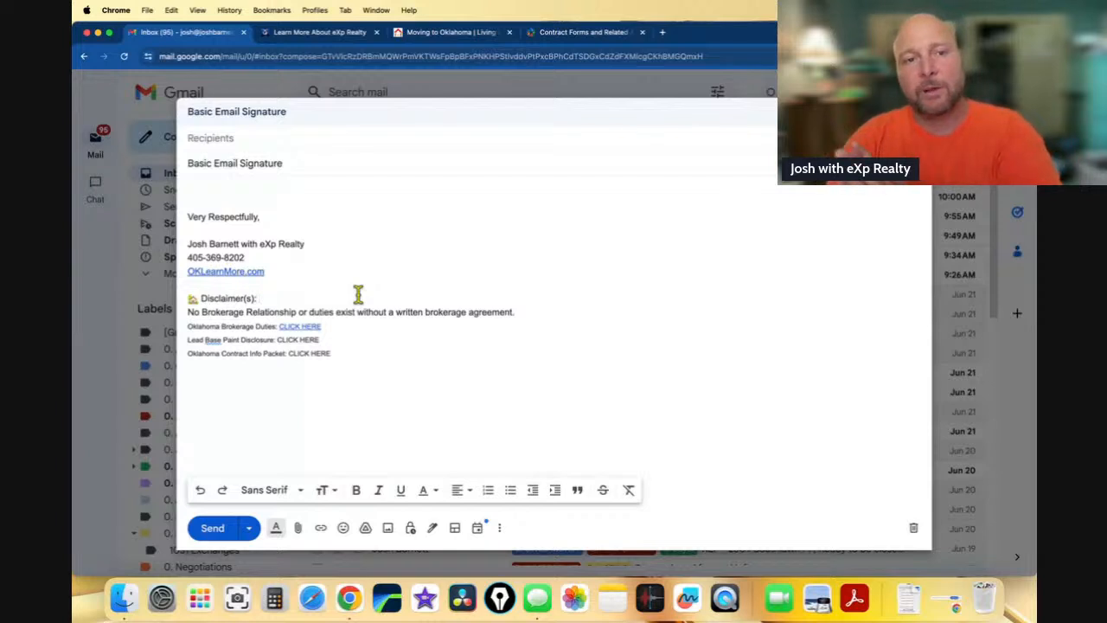
Underline the "Disclaimer(s):" heading in the signature draft.
{"action": "left_click", "coordinate": [212, 343]}
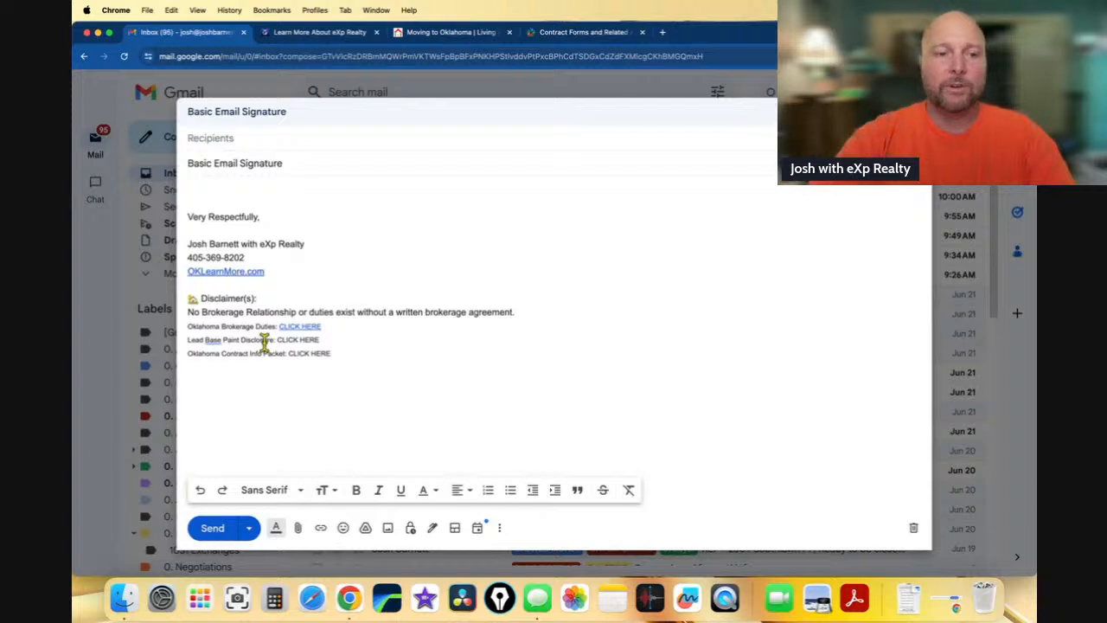
{"action": "left_click_drag", "start_coordinate": [263, 298], "coordinate": [202, 296]}
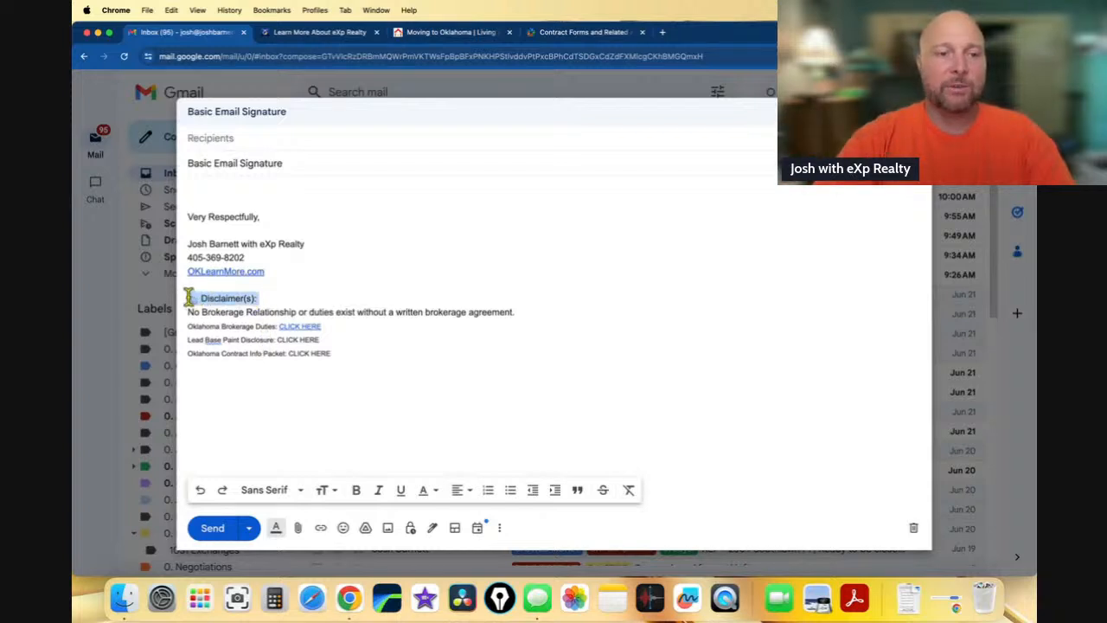
{"action": "left_click", "coordinate": [344, 364]}
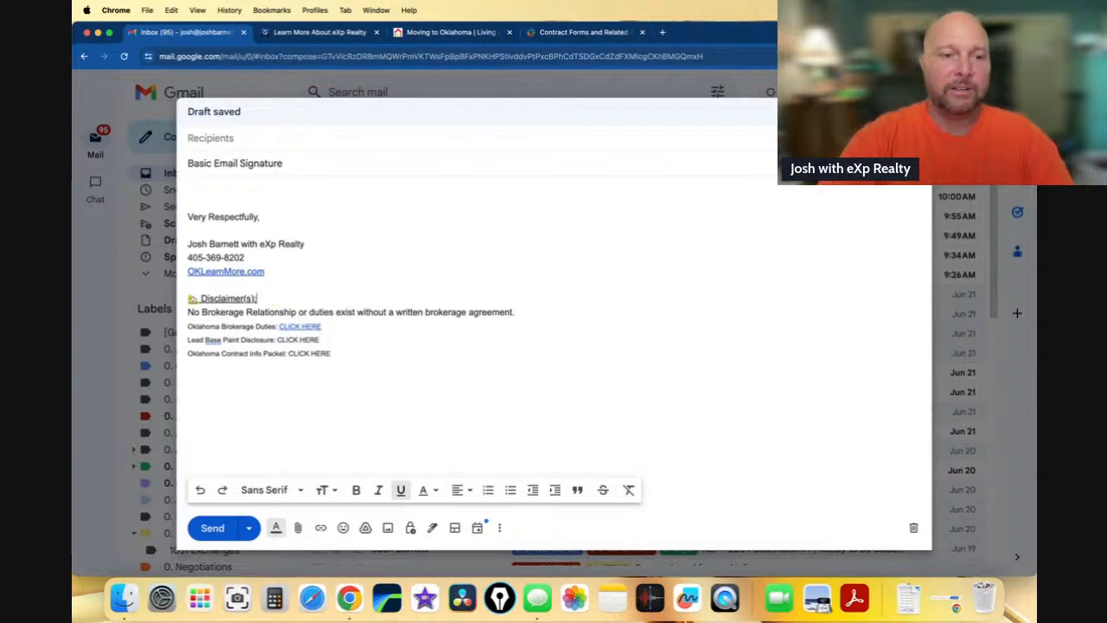
Look through the residential forms and the Residential Property Condition Disclosure forms on the Contract Forms page for a lead-based paint disclosure.
{"action": "left_click", "coordinate": [282, 347]}
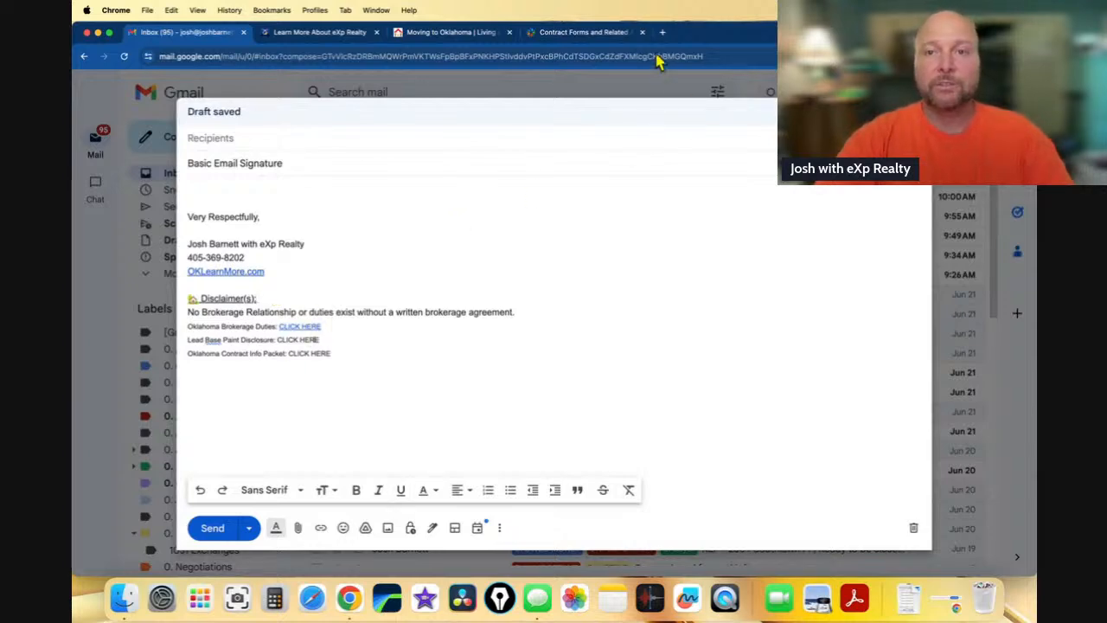
{"action": "left_click", "coordinate": [600, 35]}
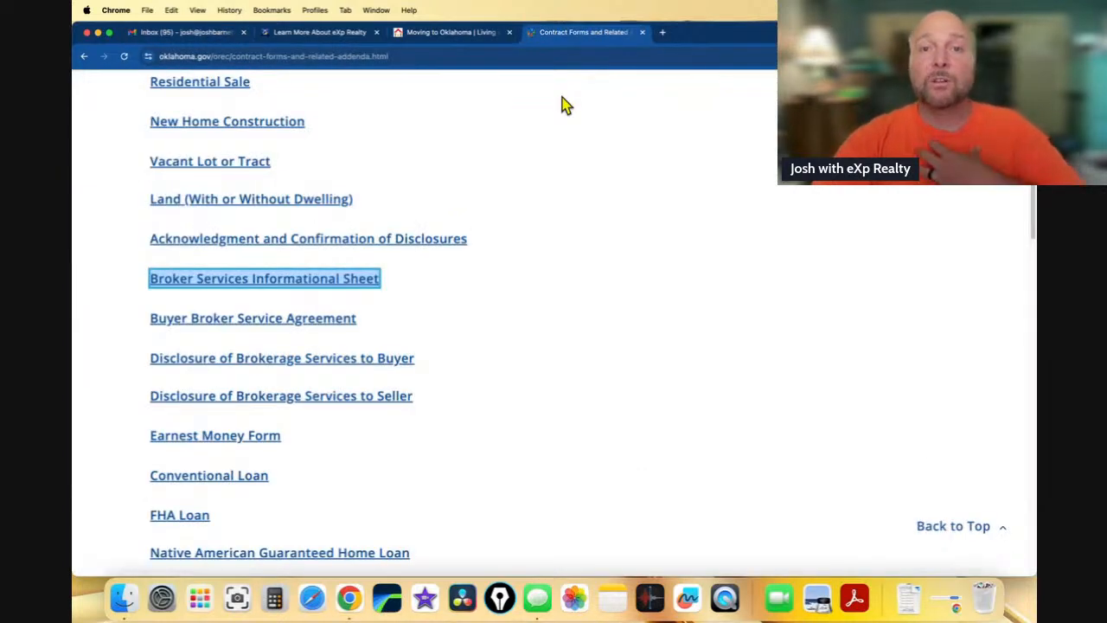
{"action": "scroll", "coordinate": [569, 208], "scroll_direction": "down", "scroll_amount": 5}
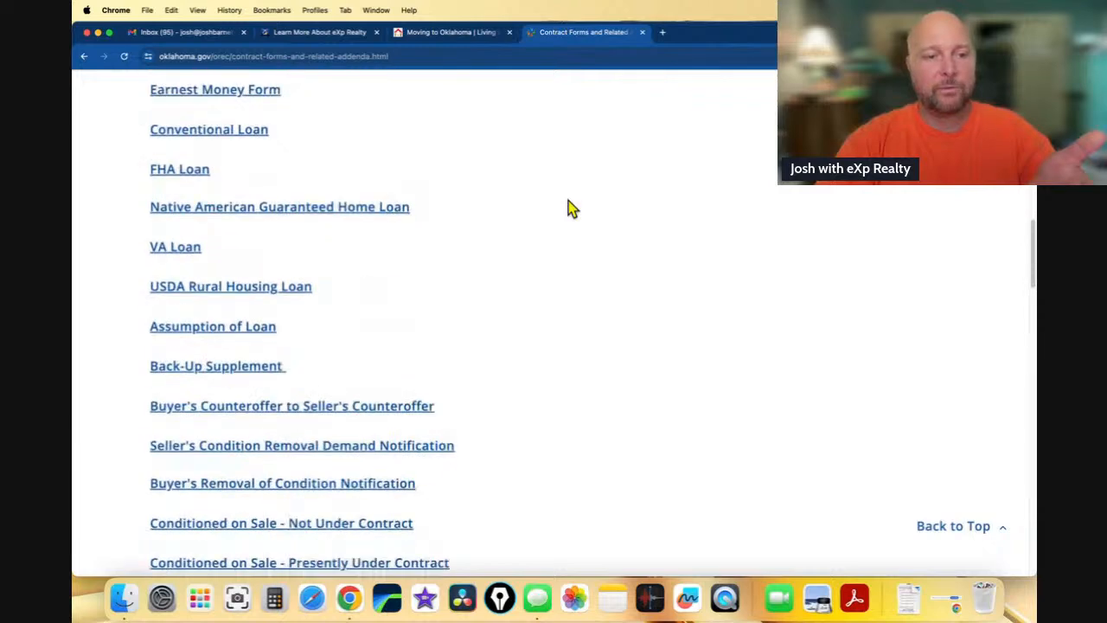
{"action": "scroll", "coordinate": [569, 208], "scroll_direction": "down", "scroll_amount": 3}
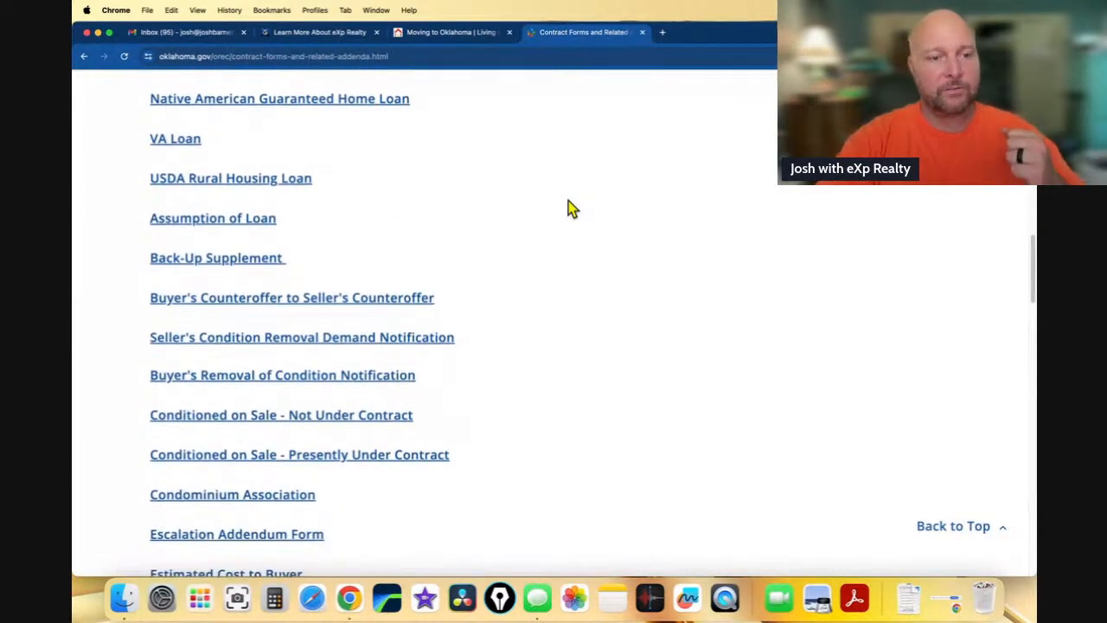
{"action": "scroll", "coordinate": [569, 207], "scroll_direction": "down", "scroll_amount": 4}
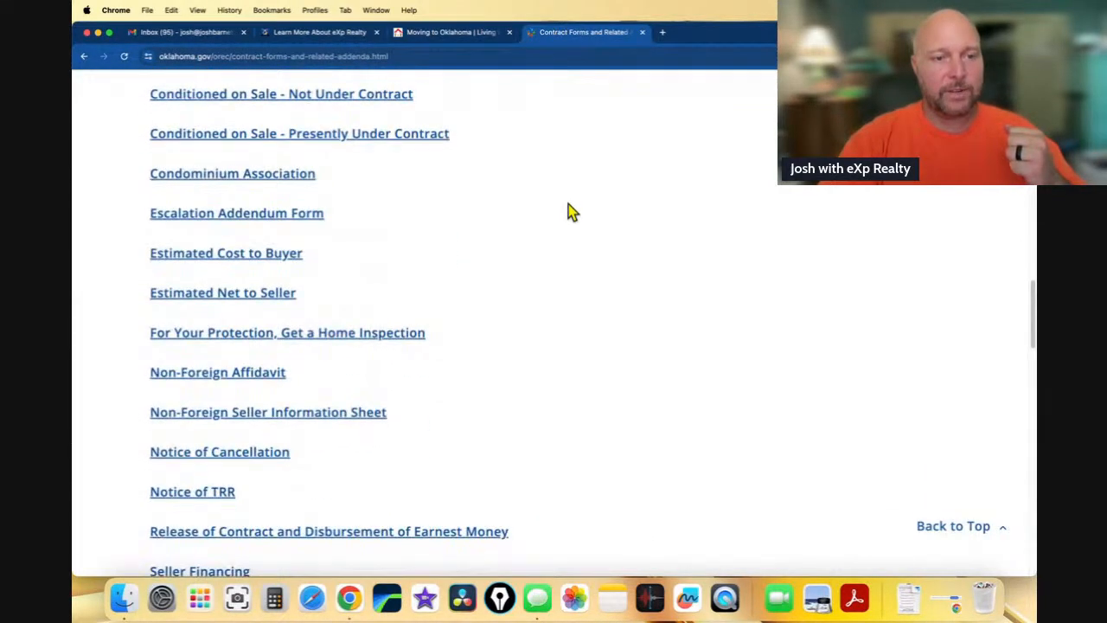
{"action": "scroll", "coordinate": [568, 211], "scroll_direction": "down", "scroll_amount": 1}
{"action": "scroll", "coordinate": [568, 211], "scroll_direction": "down", "scroll_amount": 2}
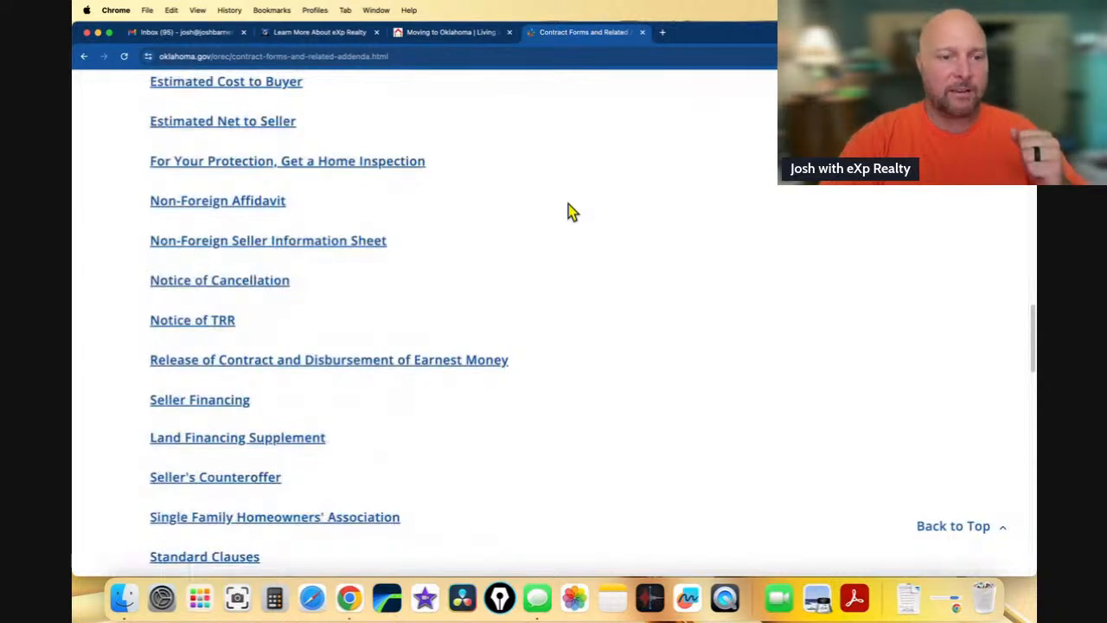
{"action": "scroll", "coordinate": [568, 211], "scroll_direction": "down", "scroll_amount": 1}
{"action": "scroll", "coordinate": [568, 211], "scroll_direction": "down", "scroll_amount": 2}
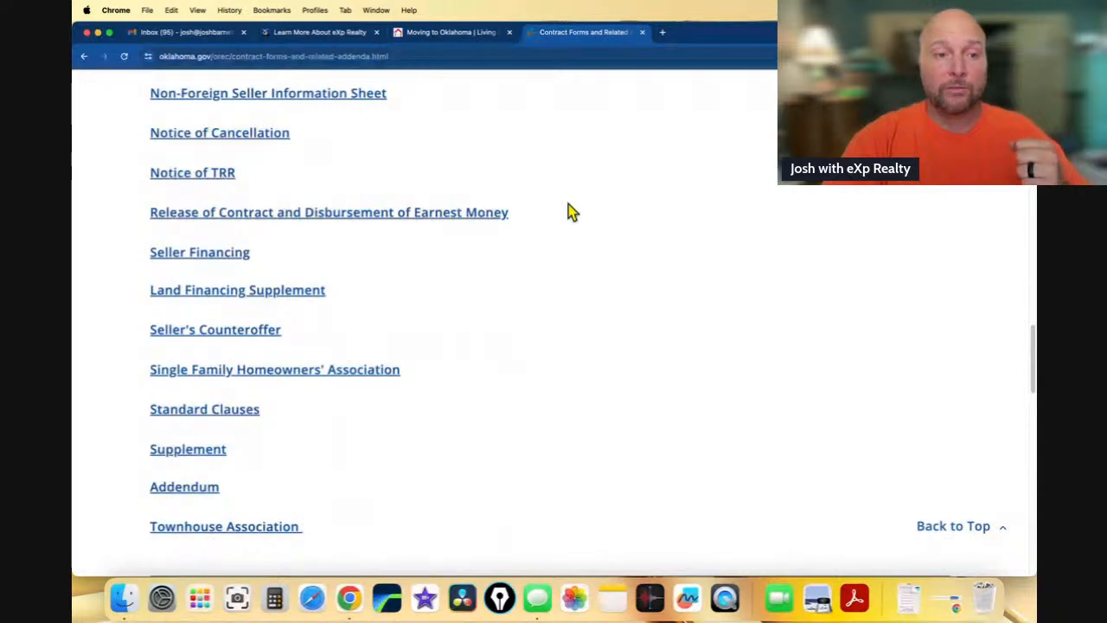
{"action": "scroll", "coordinate": [568, 211], "scroll_direction": "down", "scroll_amount": 1}
{"action": "scroll", "coordinate": [568, 206], "scroll_direction": "down", "scroll_amount": 1}
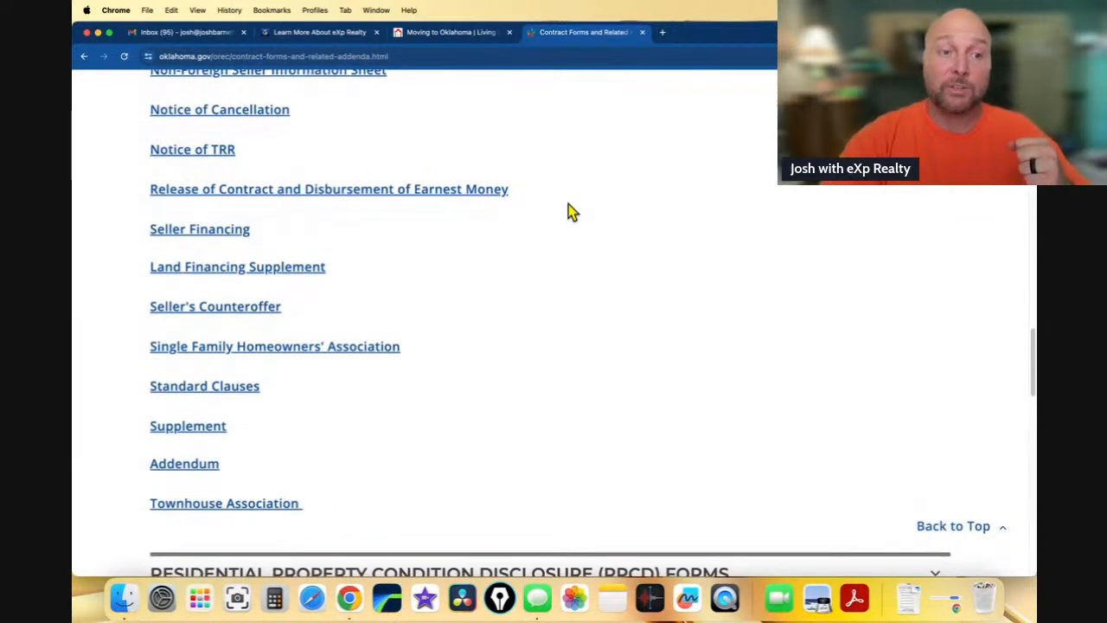
{"action": "scroll", "coordinate": [523, 233], "scroll_direction": "down", "scroll_amount": 5}
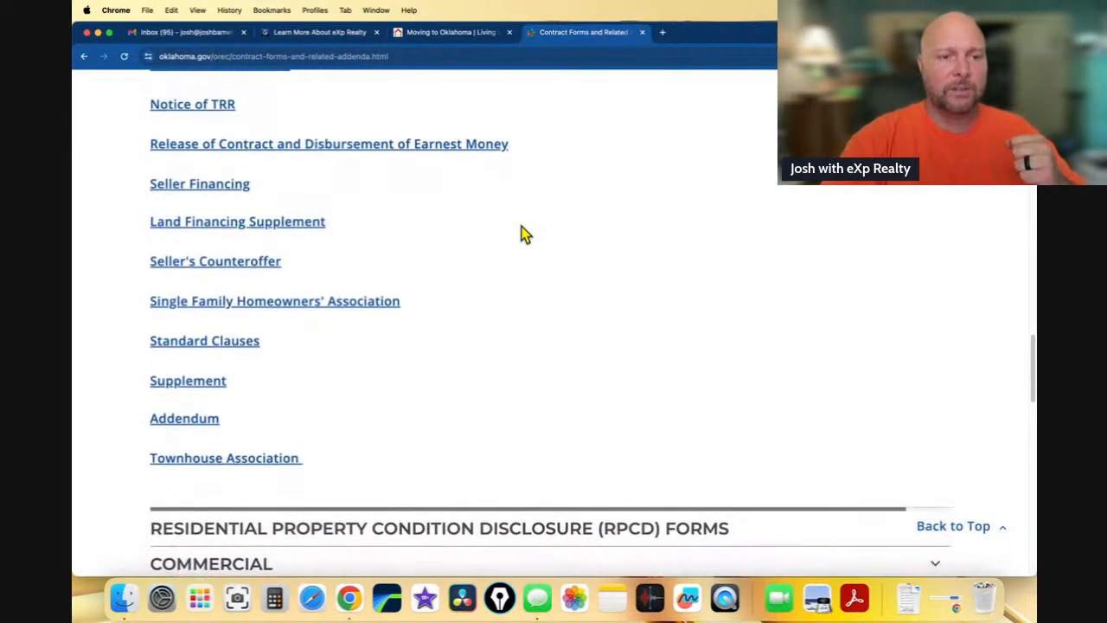
{"action": "left_click", "coordinate": [447, 241]}
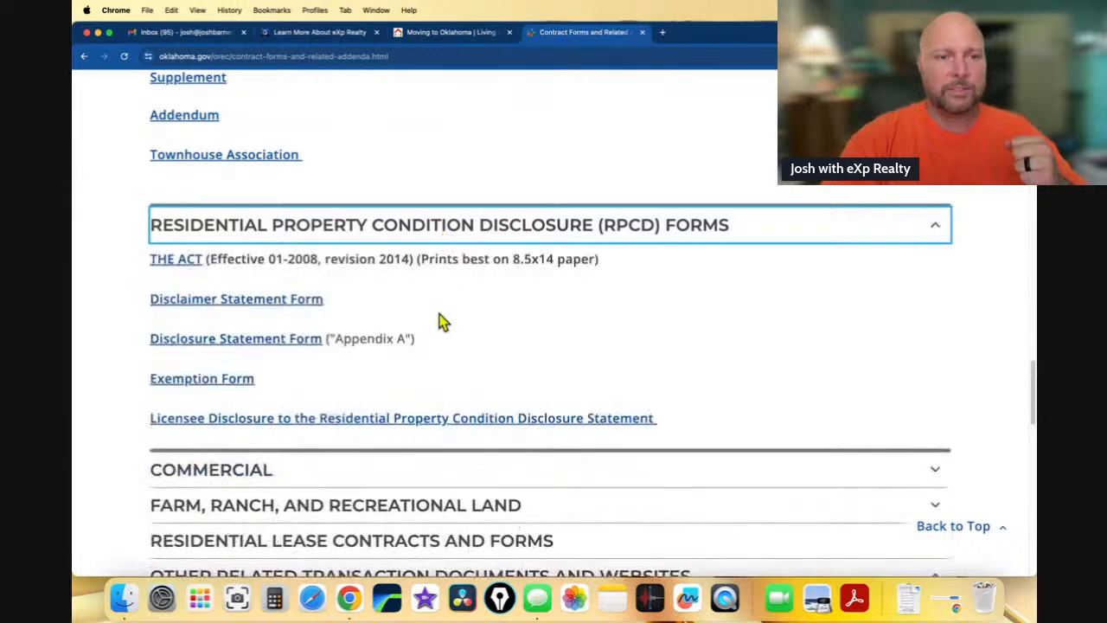
{"action": "scroll", "coordinate": [389, 395], "scroll_direction": "down", "scroll_amount": 2}
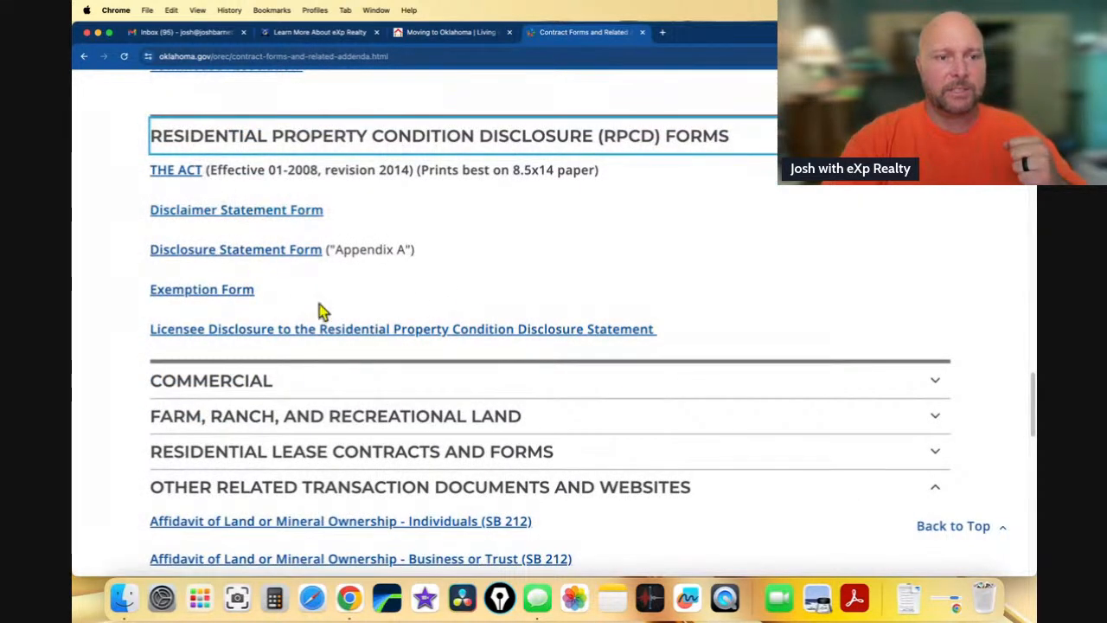
Copy the link address of Lead-Based Paint - Residential Disclosure (EPA Link) and return to the Gmail draft.
{"action": "scroll", "coordinate": [321, 311], "scroll_direction": "down", "scroll_amount": 5}
{"action": "scroll", "coordinate": [321, 285], "scroll_direction": "down", "scroll_amount": 8}
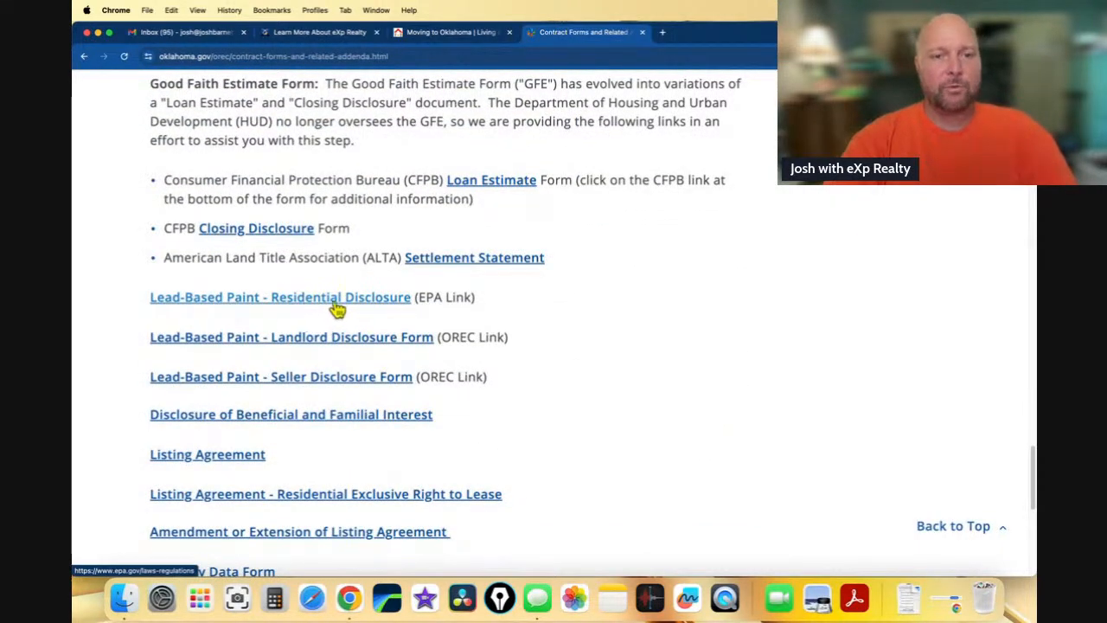
{"action": "right_click", "coordinate": [350, 304]}
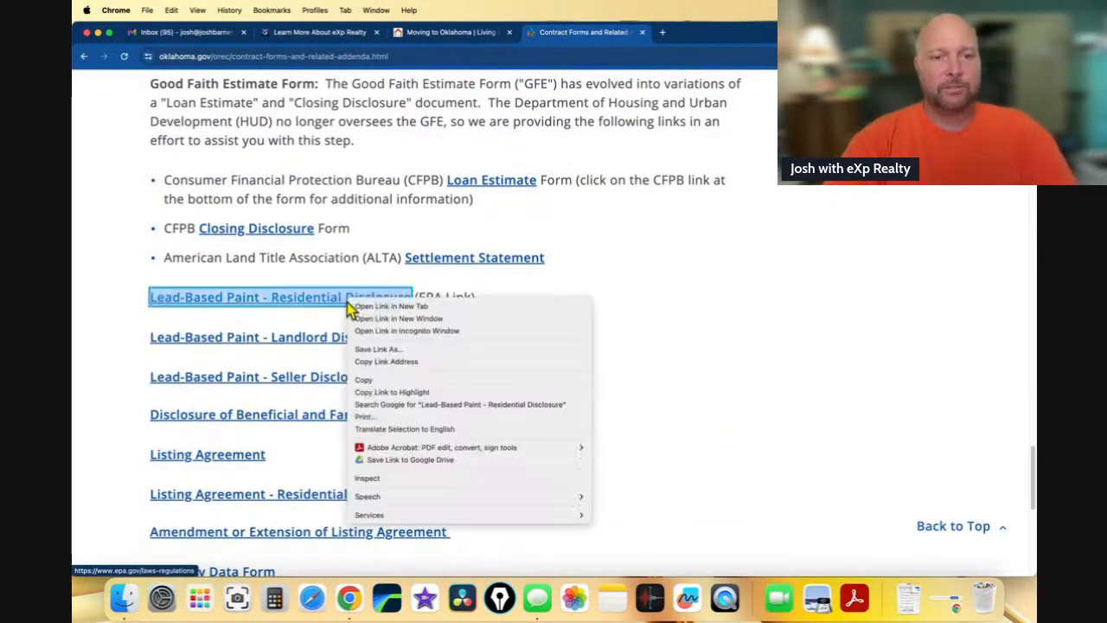
{"action": "left_click", "coordinate": [380, 362]}
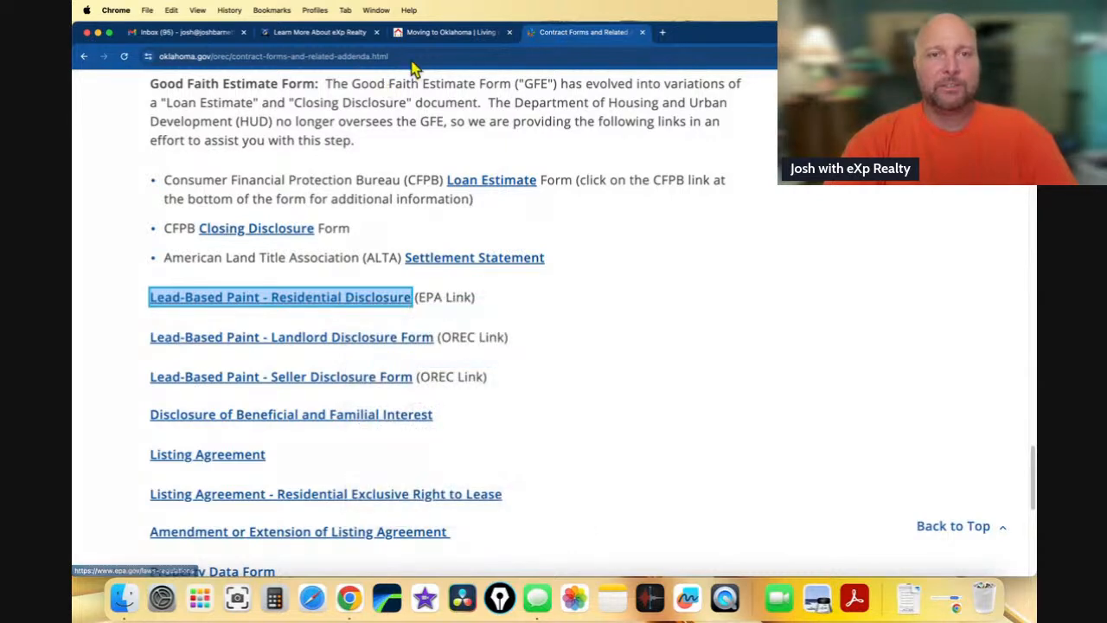
{"action": "left_click", "coordinate": [216, 34]}
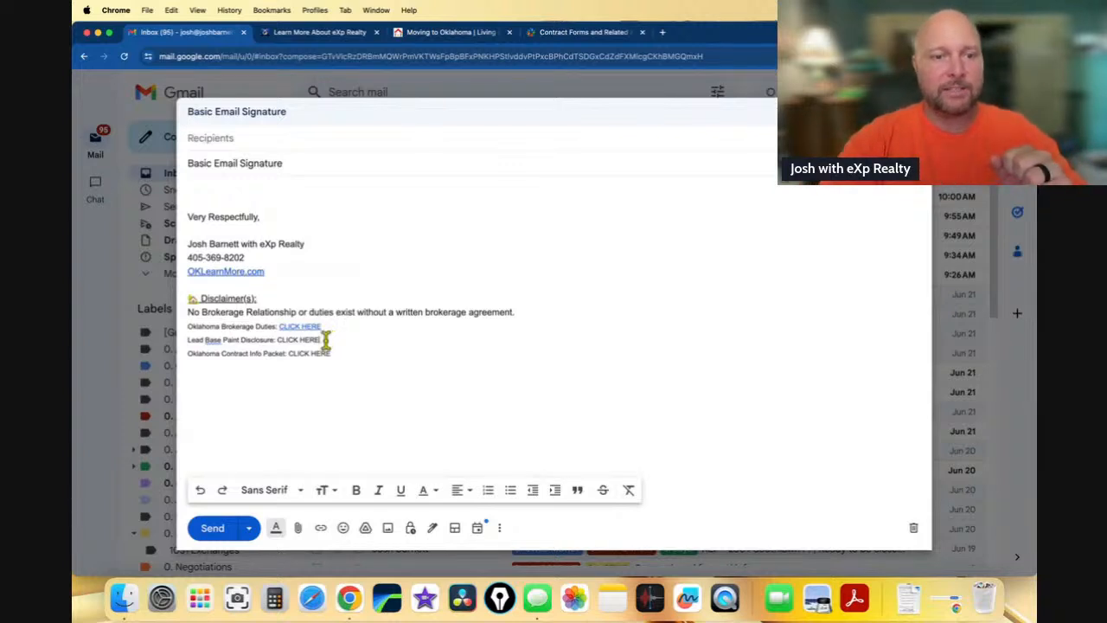
{"action": "left_click_drag", "start_coordinate": [326, 339], "coordinate": [282, 339]}
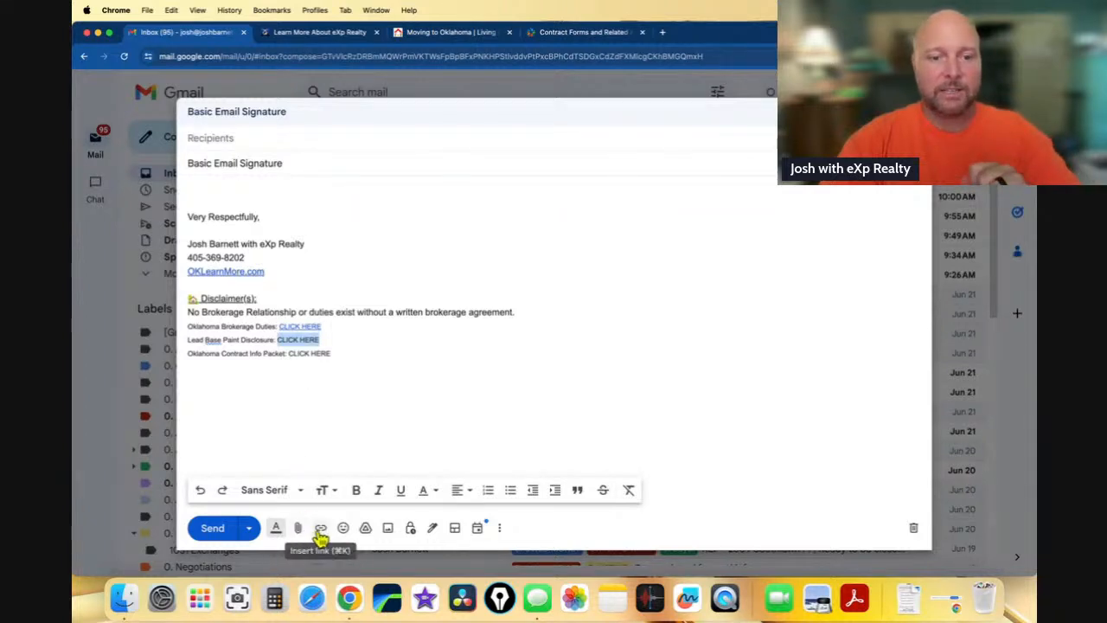
{"action": "left_click", "coordinate": [321, 529]}
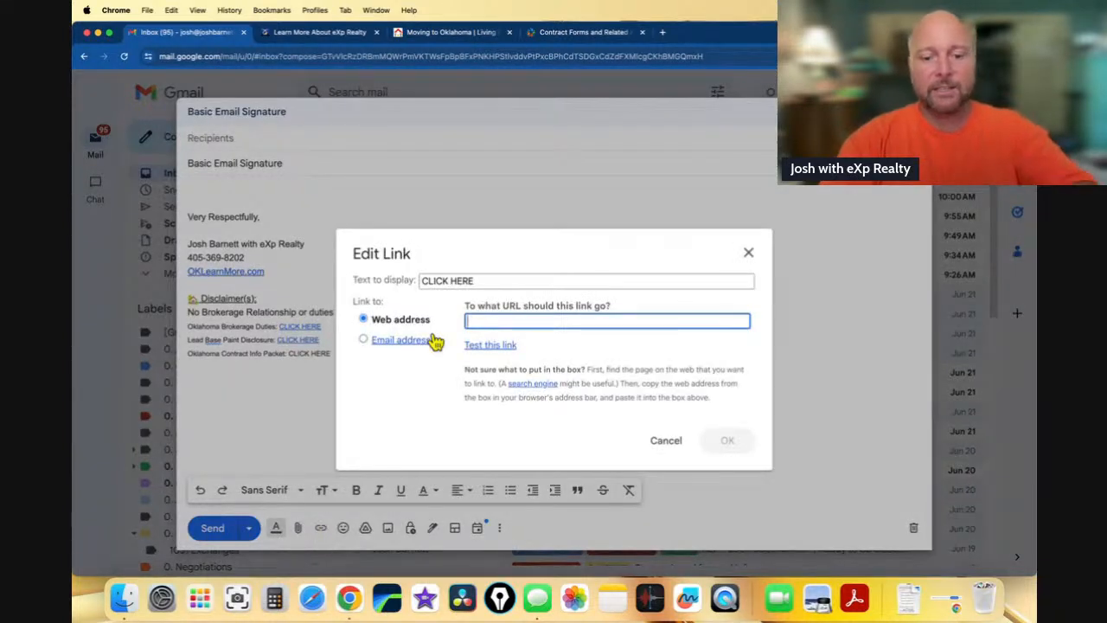
{"action": "key", "text": "super+v"}
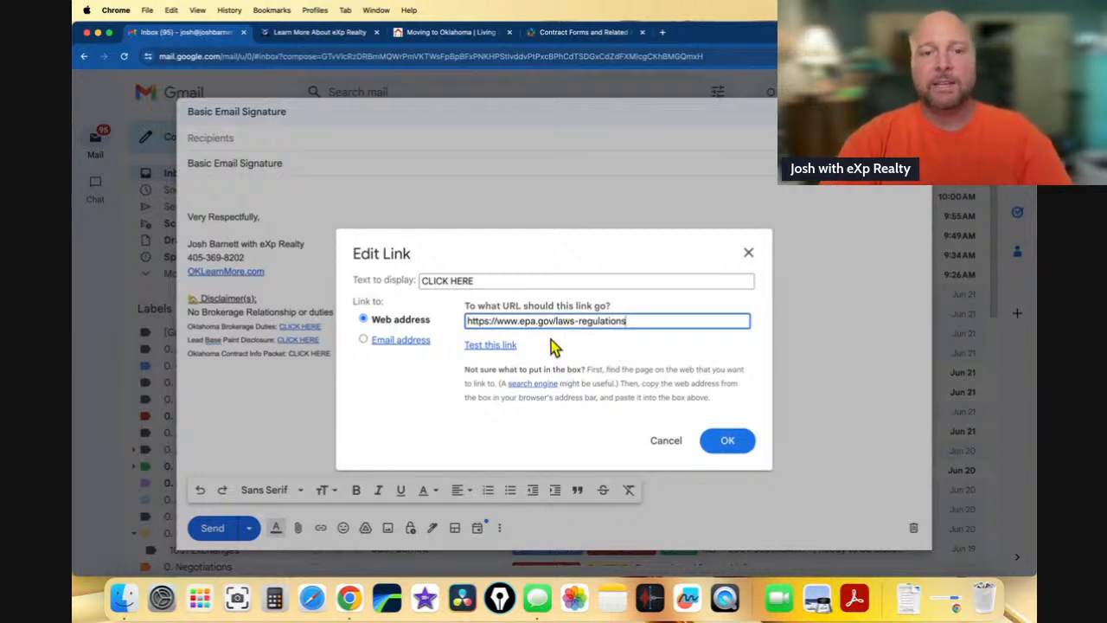
{"action": "left_click", "coordinate": [726, 440]}
{"action": "left_click", "coordinate": [478, 427]}
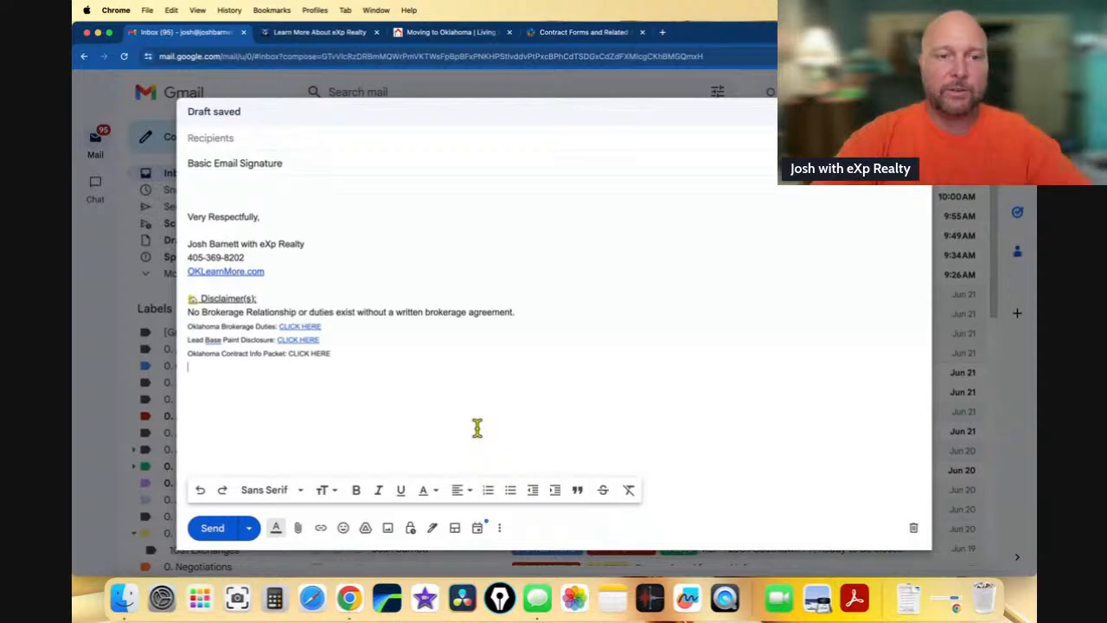
Copy the link address of Oklahoma Contract Guide 2024 from the Contract Forms page and return to the Gmail draft.
{"action": "left_click", "coordinate": [584, 33]}
{"action": "scroll", "coordinate": [464, 218], "scroll_direction": "down", "scroll_amount": 10}
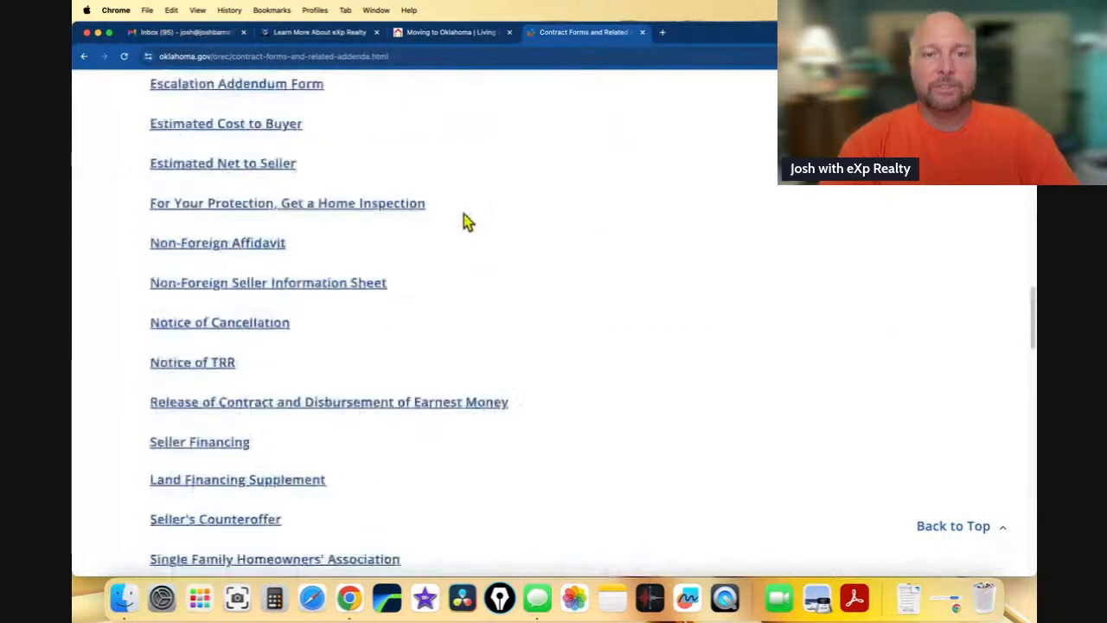
{"action": "scroll", "coordinate": [464, 218], "scroll_direction": "up", "scroll_amount": 15}
{"action": "scroll", "coordinate": [463, 223], "scroll_direction": "down", "scroll_amount": 2}
{"action": "mouse_move", "coordinate": [464, 268]}
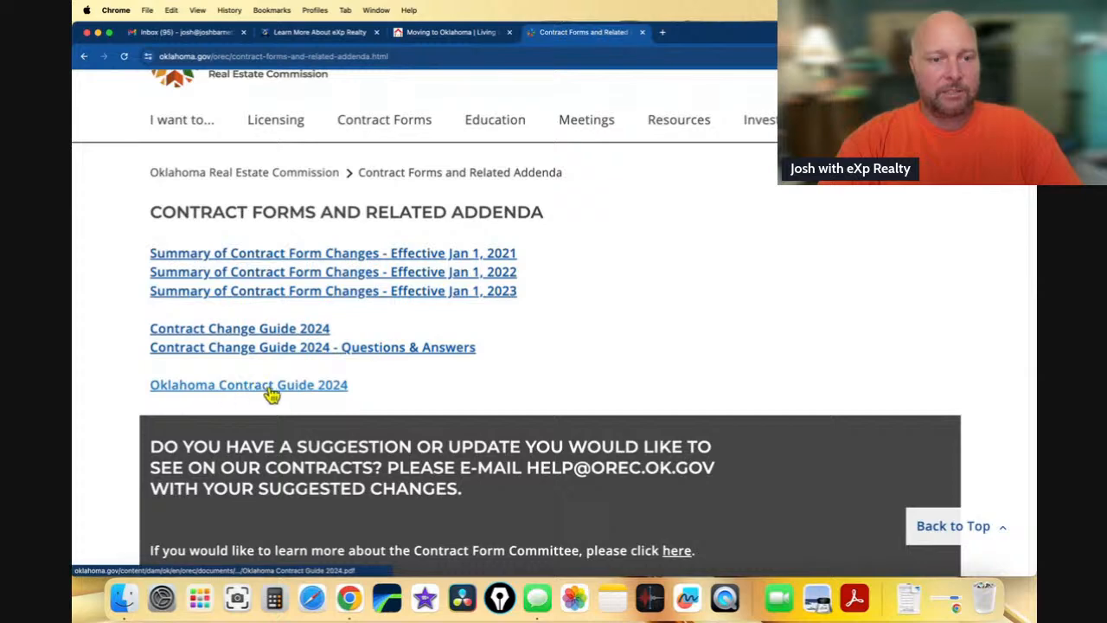
{"action": "right_click", "coordinate": [240, 395]}
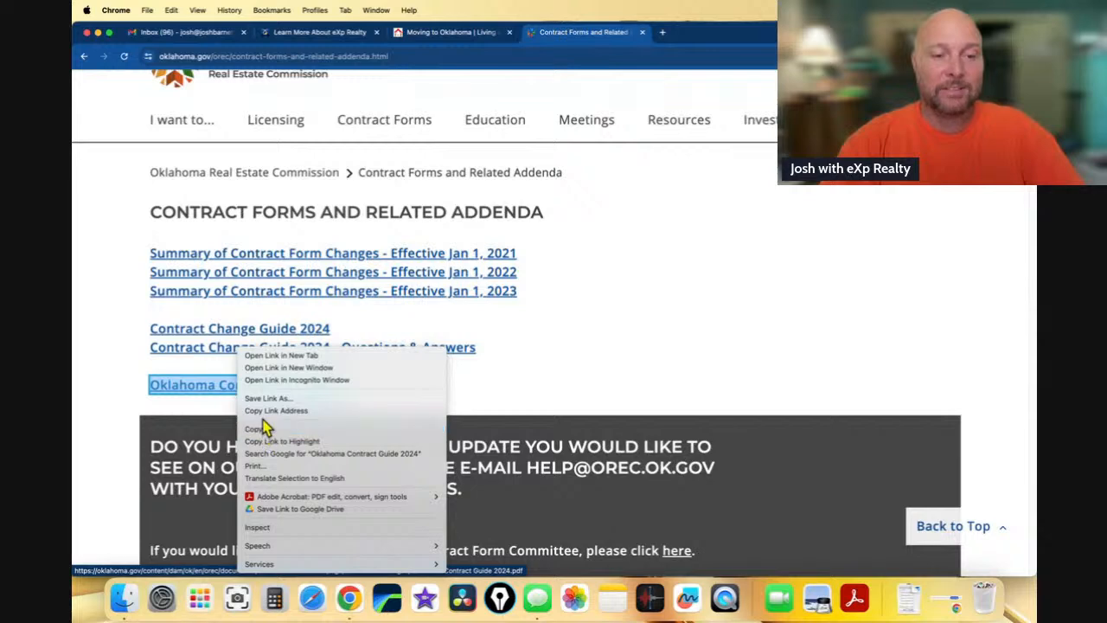
{"action": "left_click", "coordinate": [265, 412]}
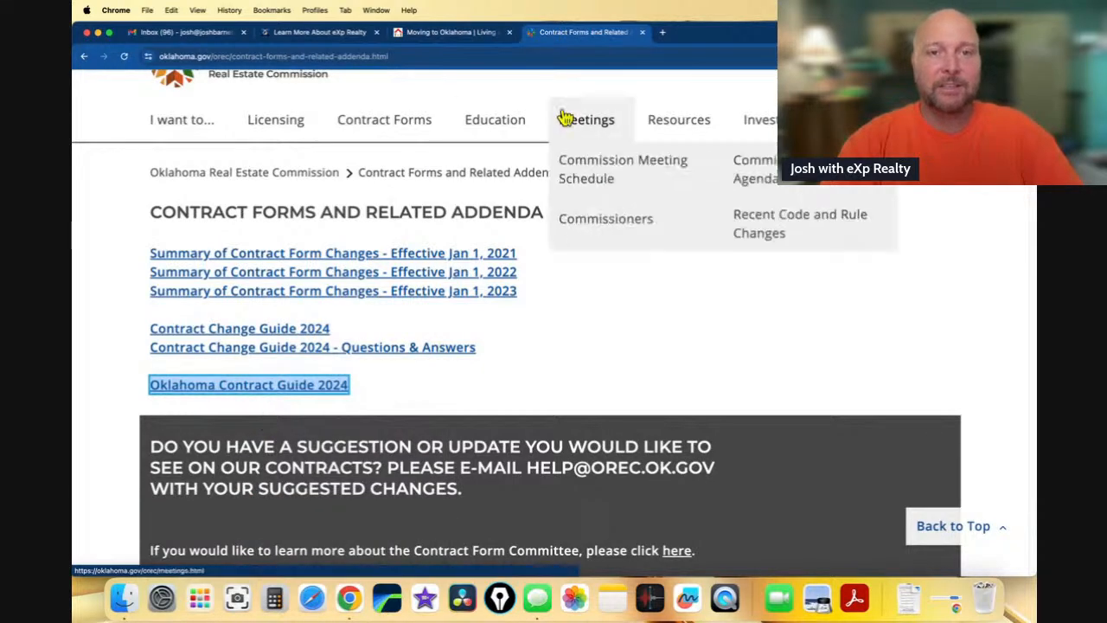
{"action": "left_click", "coordinate": [177, 33]}
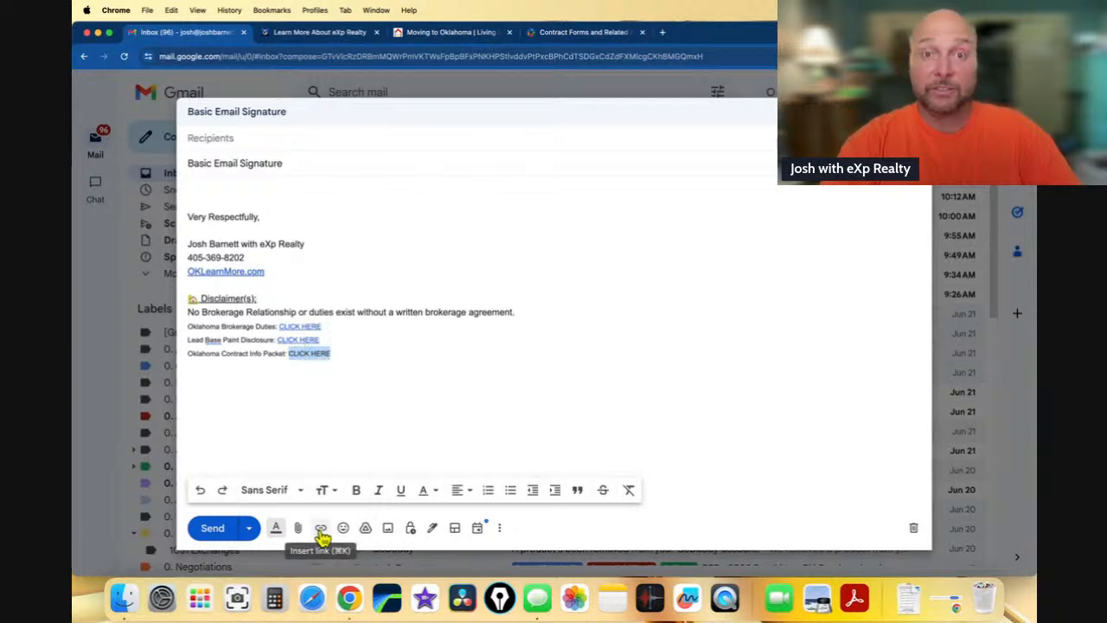
Link CLICK HERE on the Oklahoma Contract Info Packet line to the copied Oklahoma Contract Guide 2024 PDF address.
{"action": "left_click", "coordinate": [321, 530]}
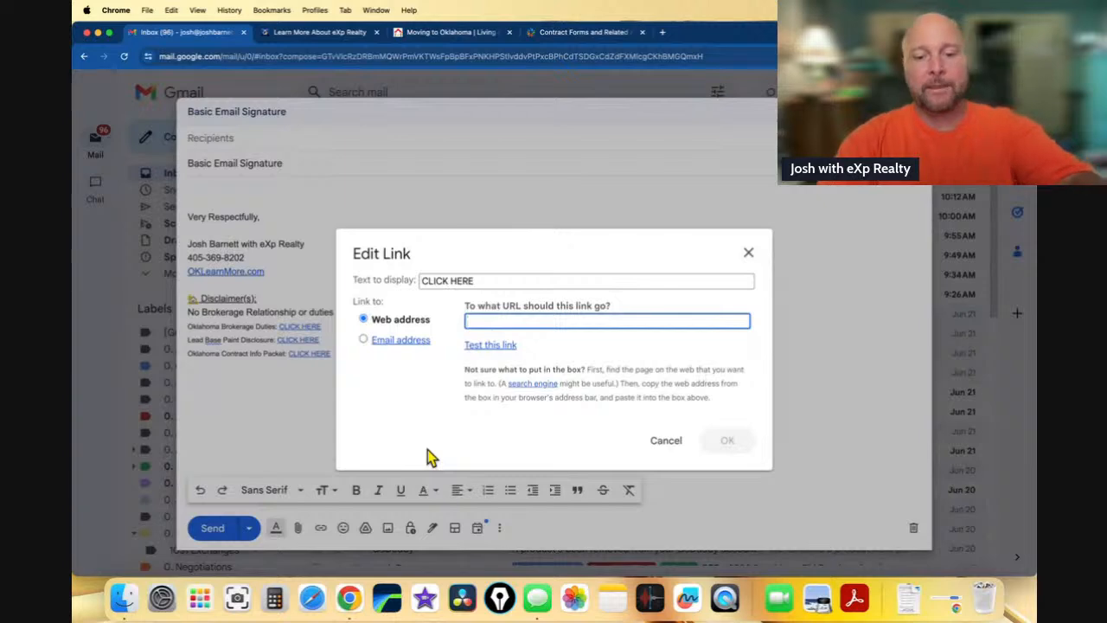
{"action": "key", "text": "super+v"}
{"action": "left_click", "coordinate": [734, 444]}
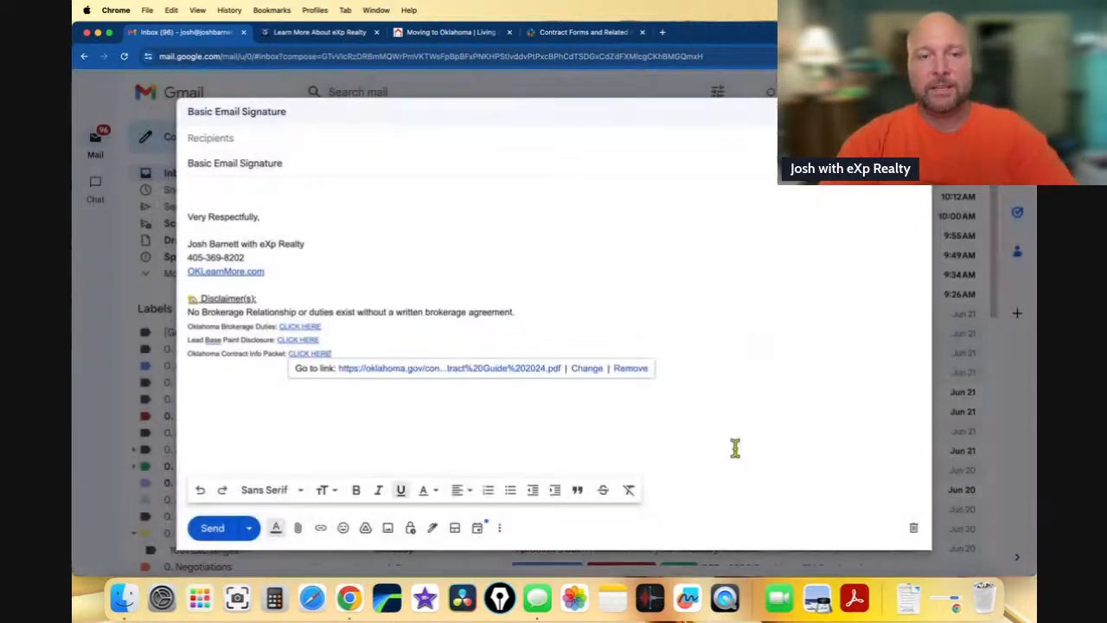
Add "EXEAMPLE" to the end of the draft's subject line.
{"action": "left_click", "coordinate": [303, 166]}
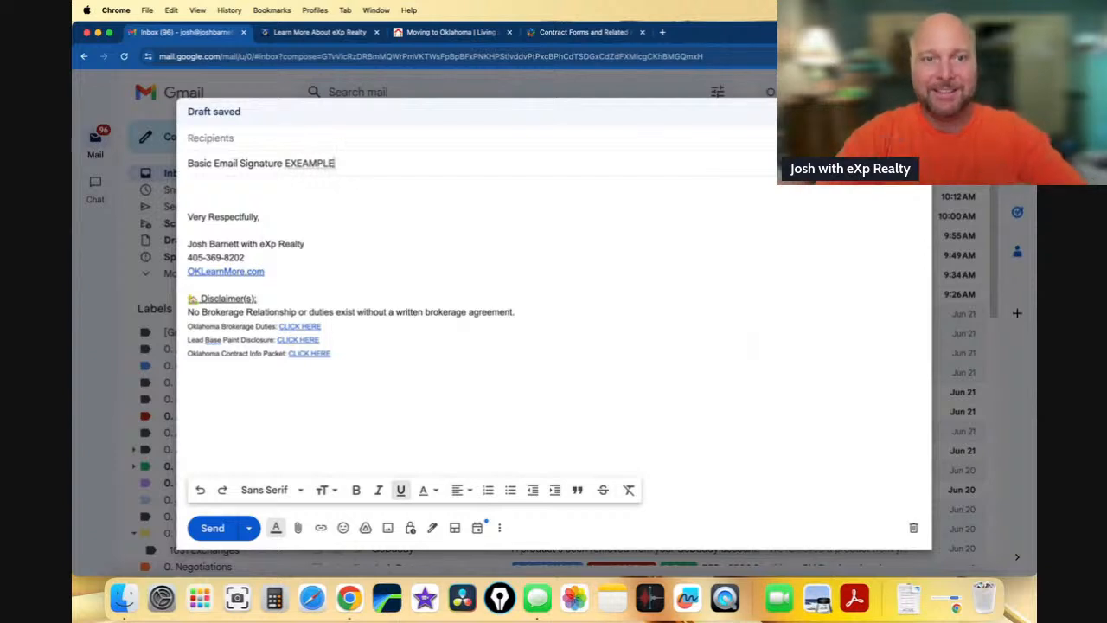
{"action": "right_click", "coordinate": [297, 164]}
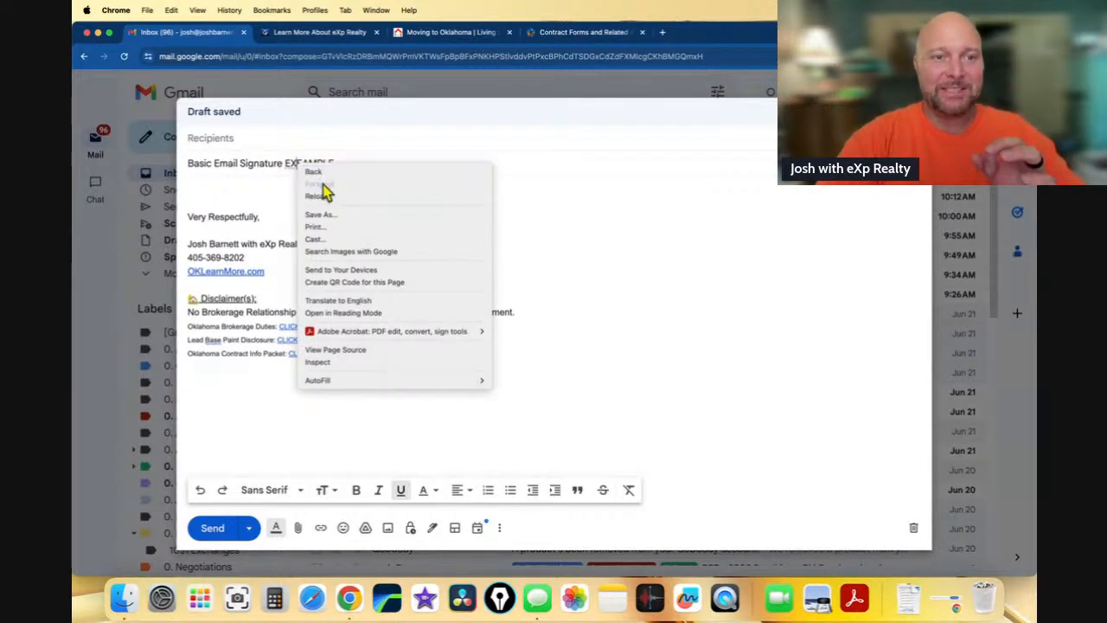
{"action": "left_click", "coordinate": [489, 216]}
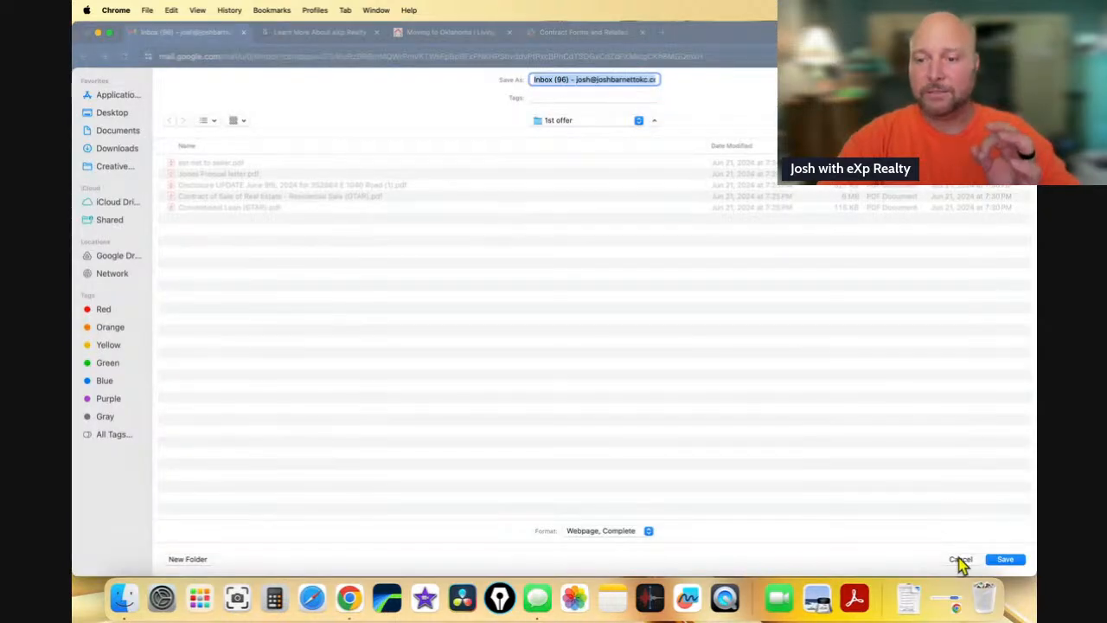
{"action": "left_click", "coordinate": [960, 560]}
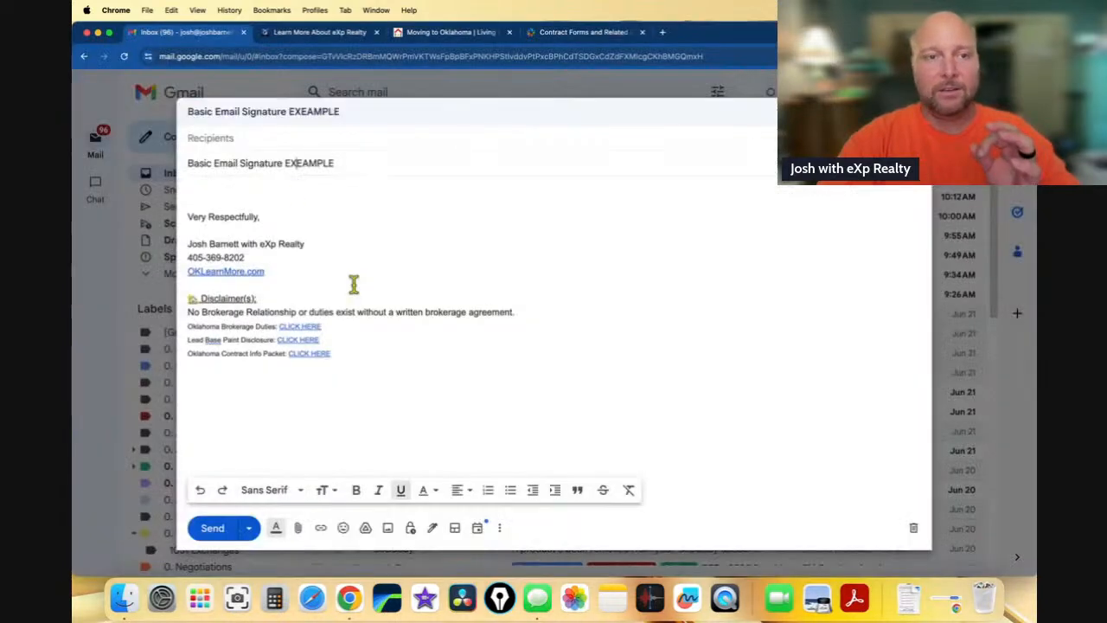
Correct the spelling in the draft's subject line so it reads "Basic Email Signature EXAMPLE".
{"action": "left_click", "coordinate": [304, 163]}
{"action": "key", "text": "BackSpace"}
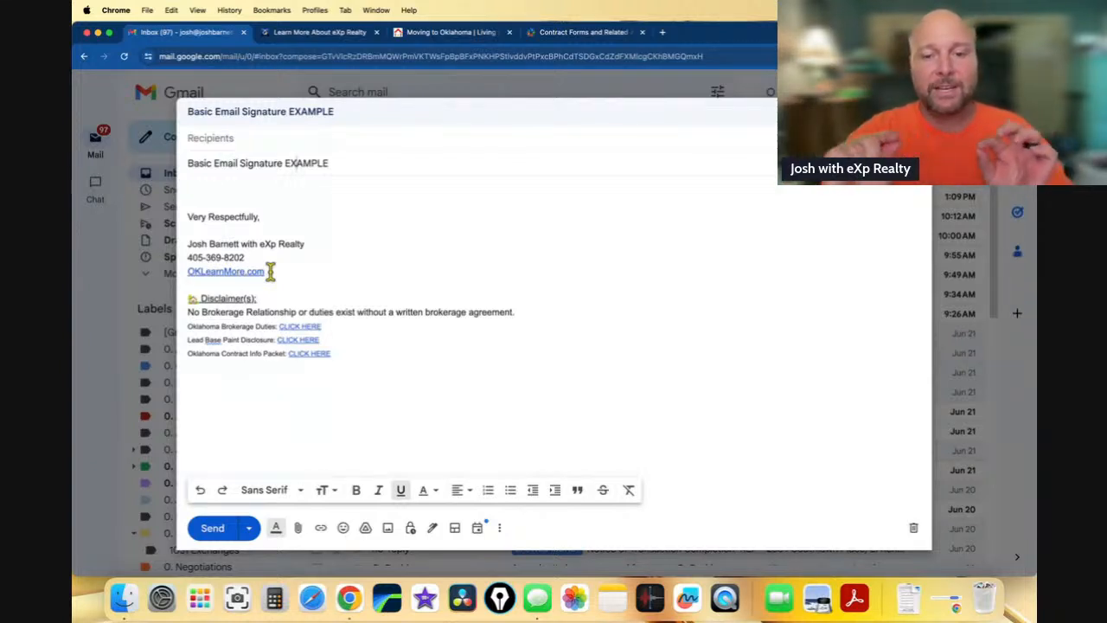
{"action": "left_click", "coordinate": [500, 529]}
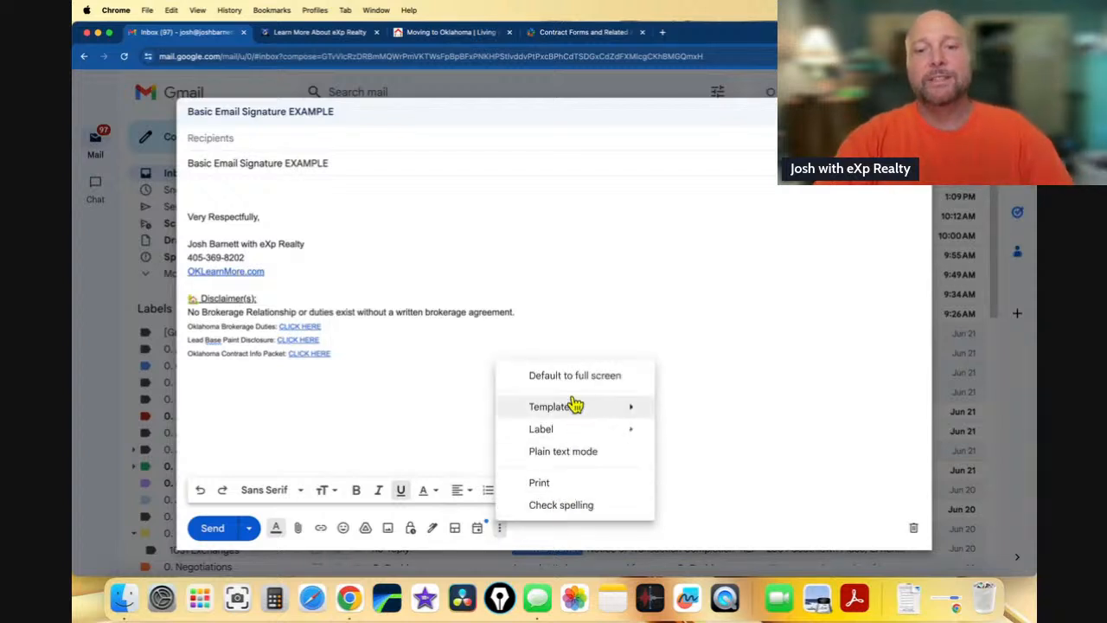
{"action": "mouse_move", "coordinate": [574, 410]}
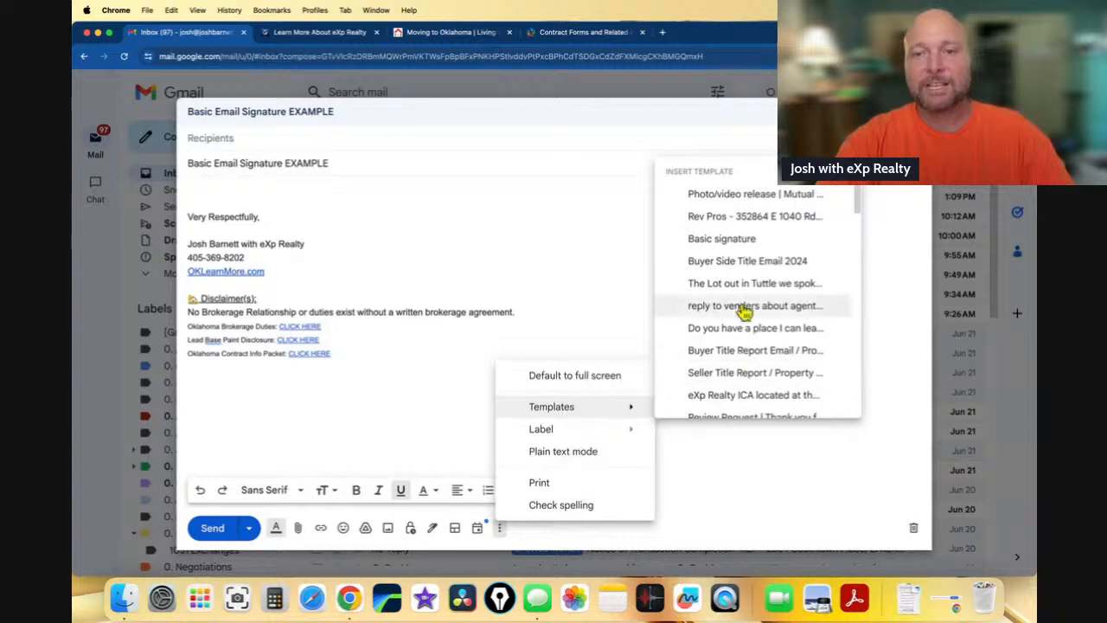
{"action": "scroll", "coordinate": [740, 295], "scroll_direction": "down", "scroll_amount": 10}
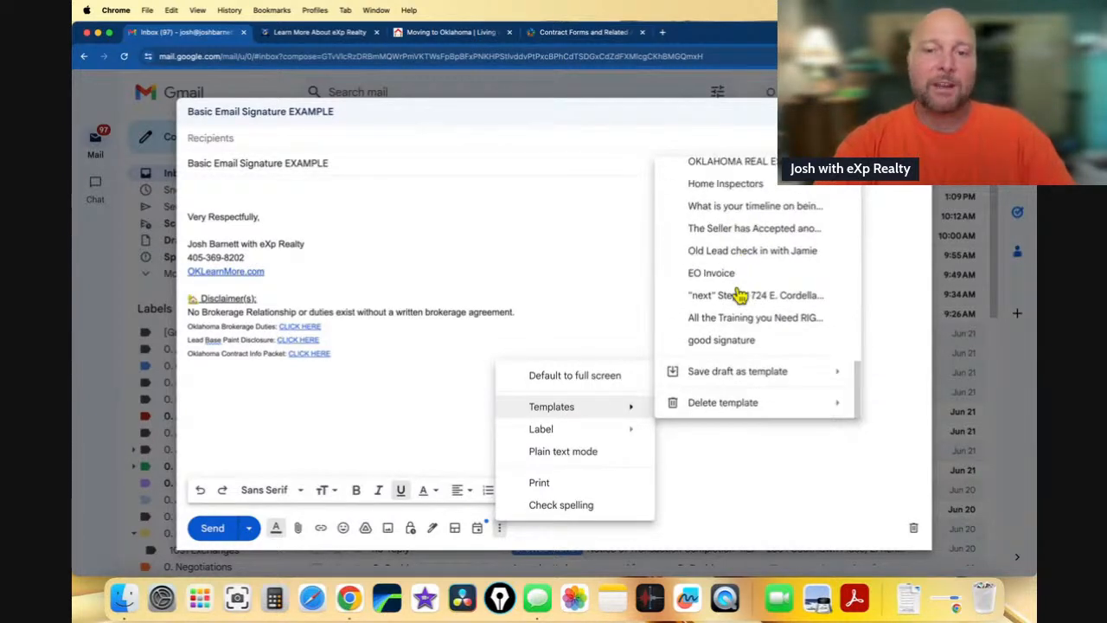
{"action": "mouse_move", "coordinate": [717, 378]}
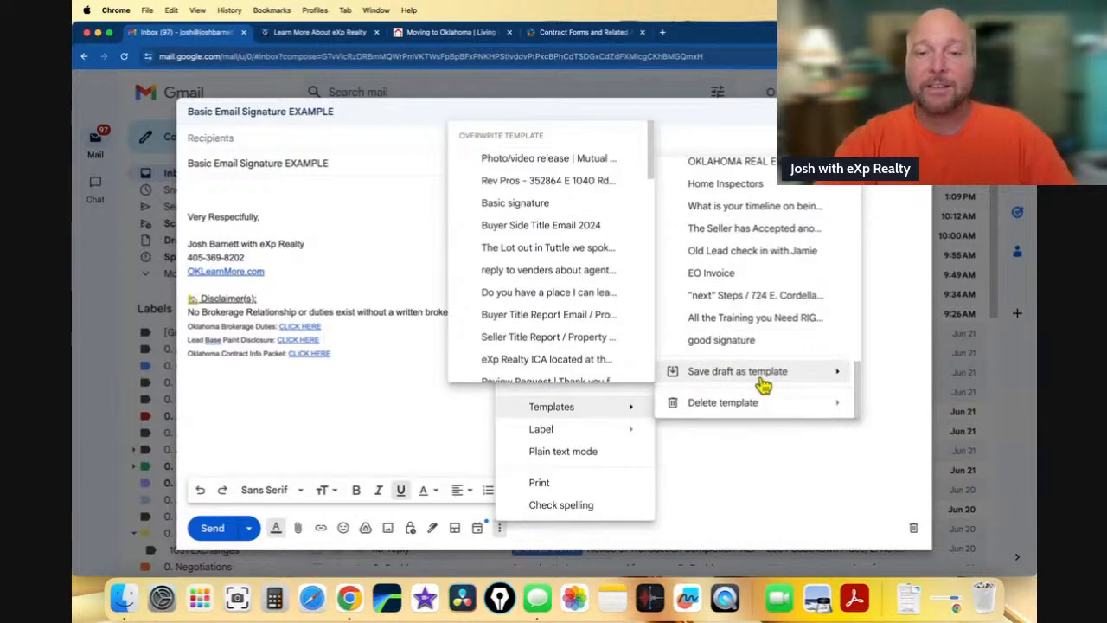
{"action": "scroll", "coordinate": [574, 319], "scroll_direction": "down", "scroll_amount": 3}
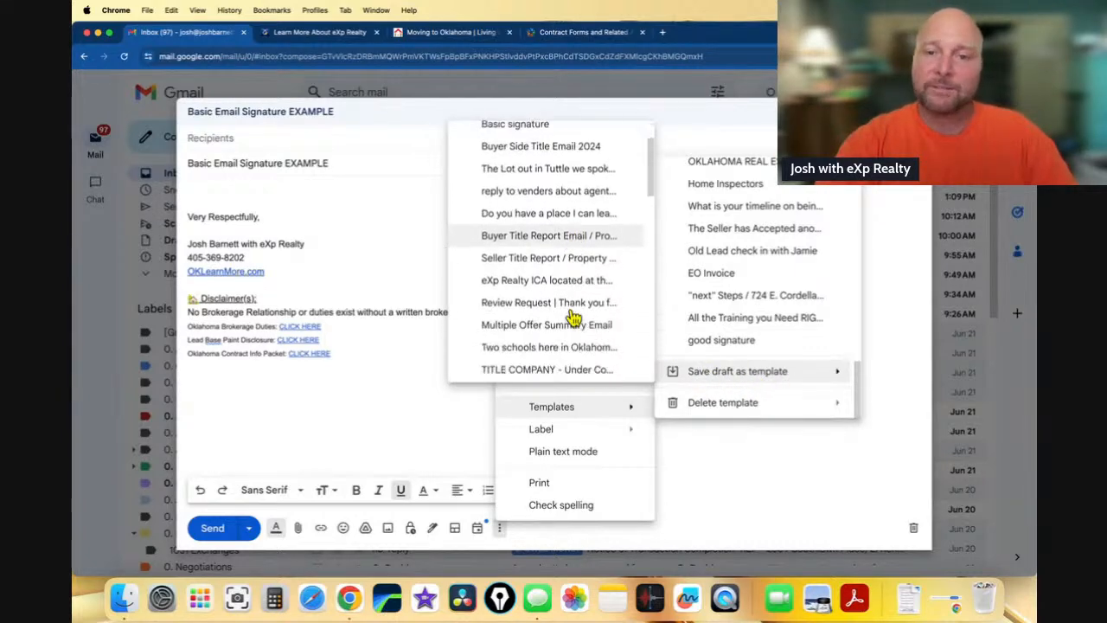
{"action": "scroll", "coordinate": [573, 318], "scroll_direction": "down", "scroll_amount": 10}
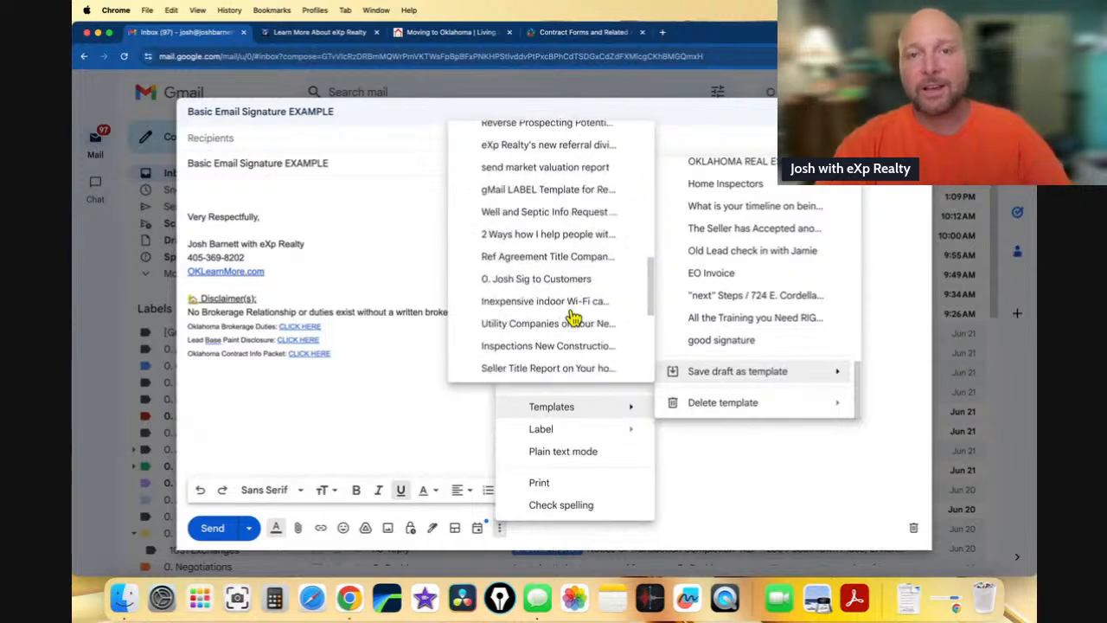
{"action": "scroll", "coordinate": [573, 318], "scroll_direction": "down", "scroll_amount": 8}
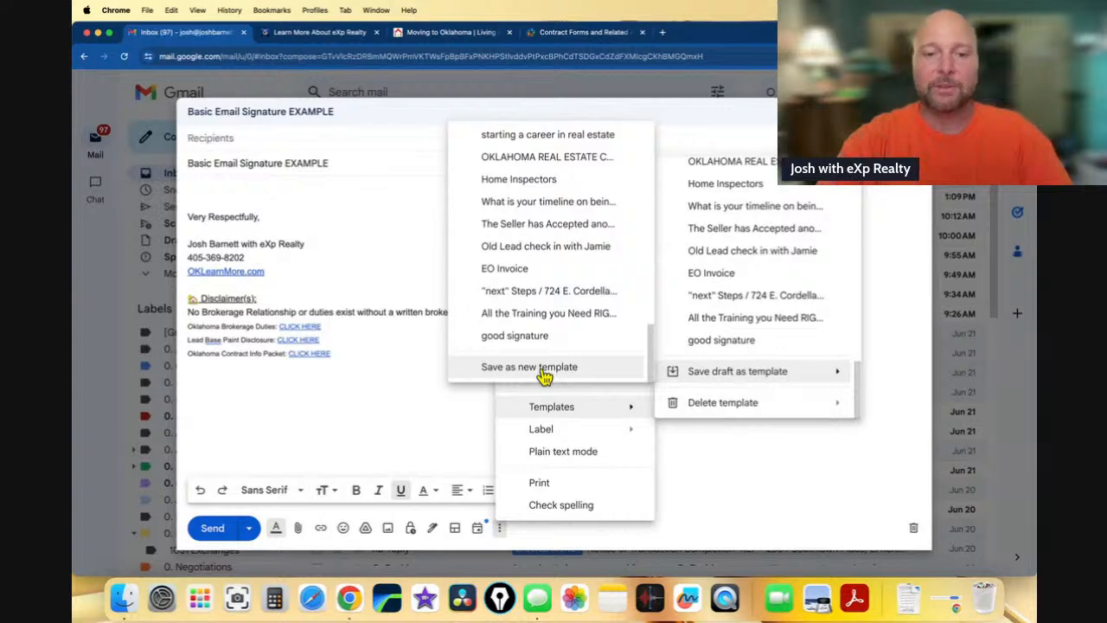
{"action": "left_click", "coordinate": [462, 407]}
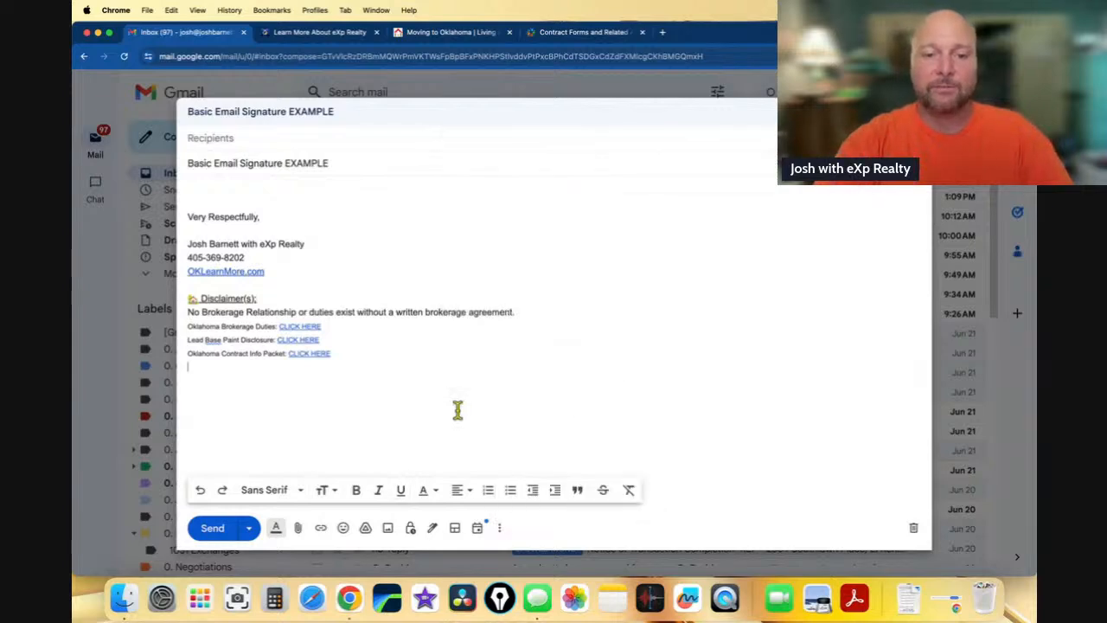
Save the draft as a new template named "Basic Email Signature EXAMPLE".
{"action": "left_click", "coordinate": [500, 532]}
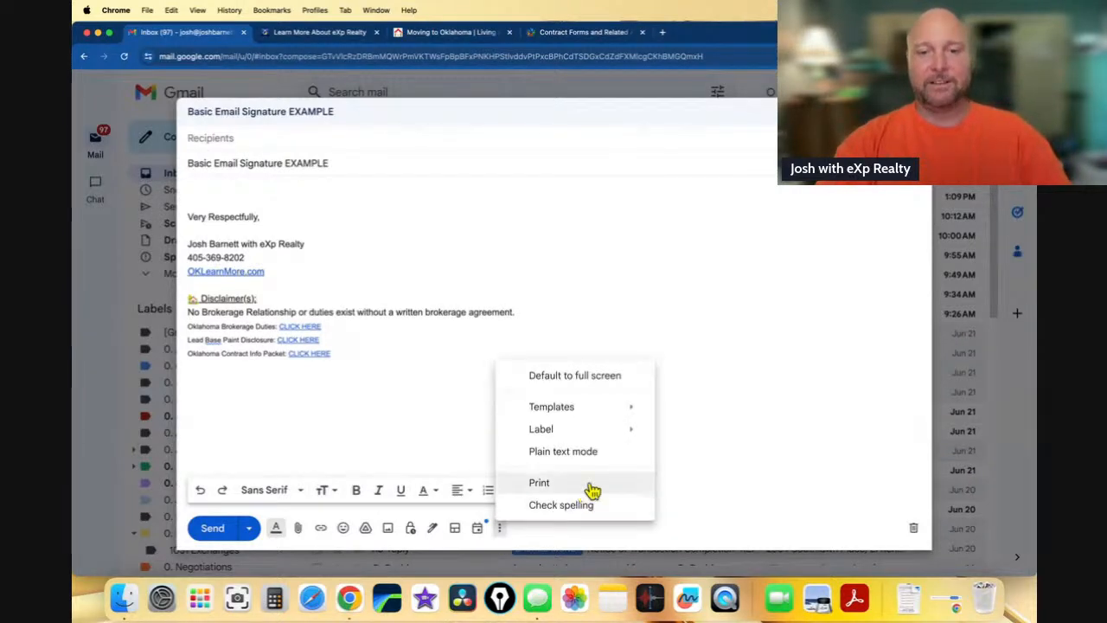
{"action": "mouse_move", "coordinate": [608, 415]}
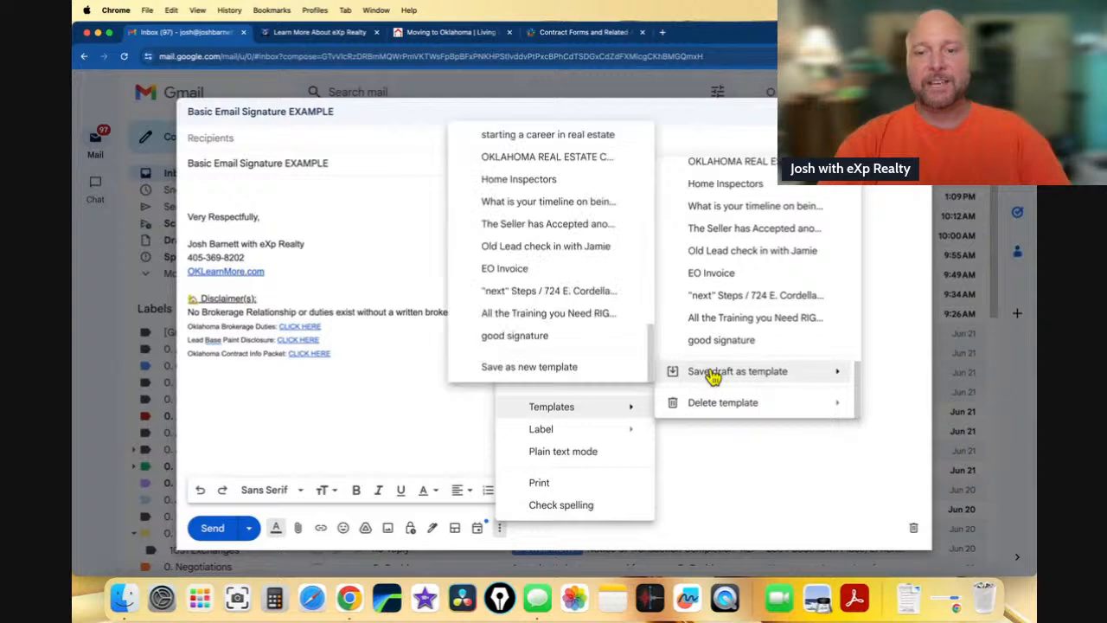
{"action": "left_click", "coordinate": [560, 371]}
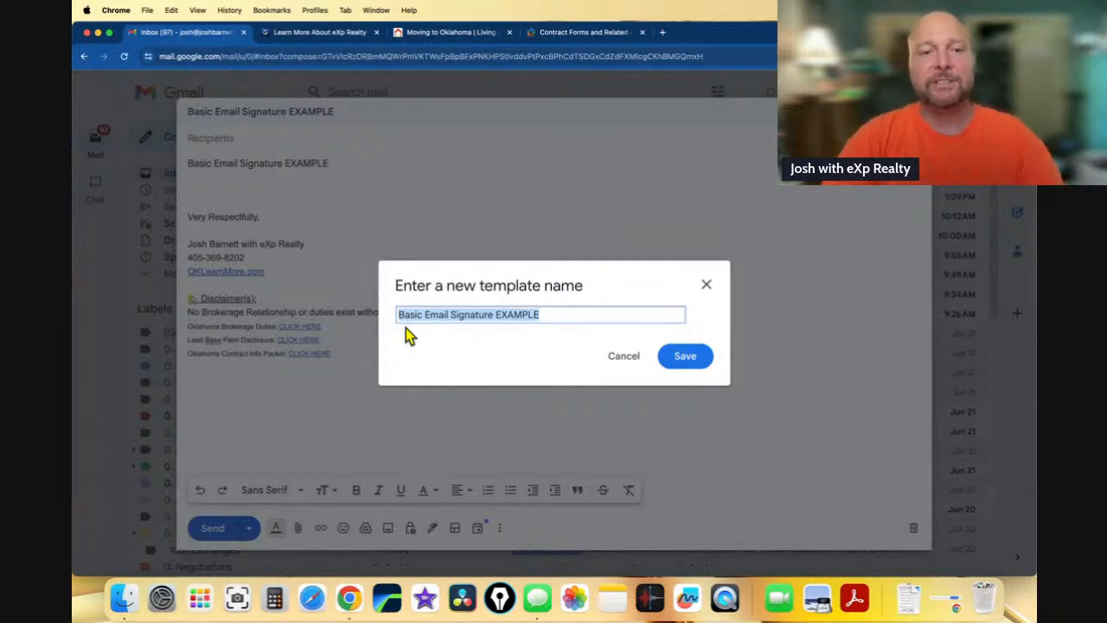
{"action": "left_click", "coordinate": [685, 357]}
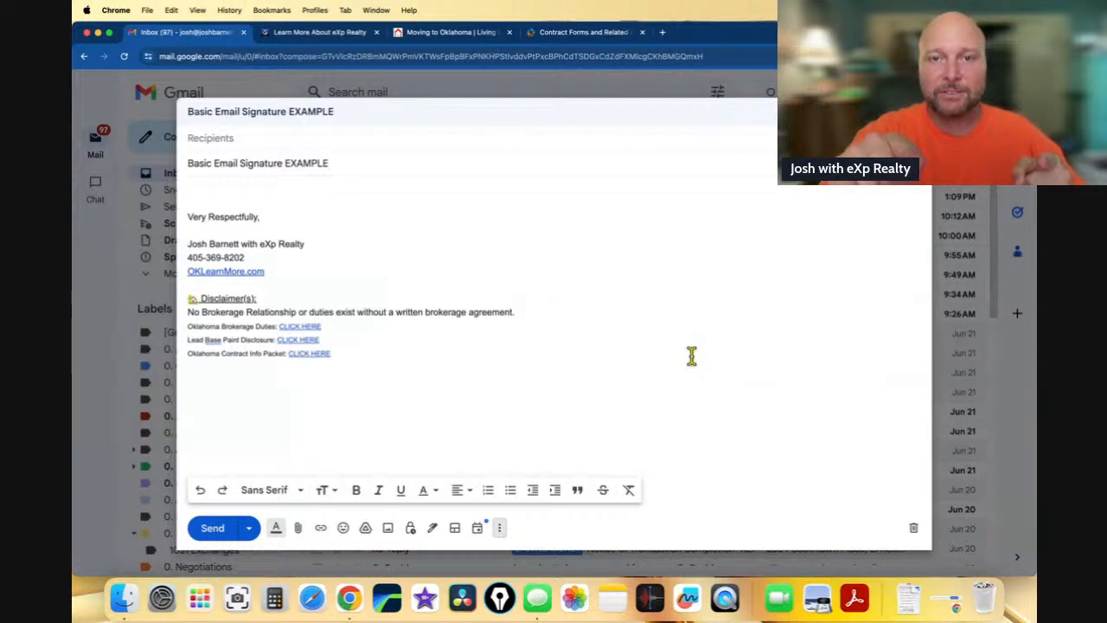
Replace the whole signature and disclaimer block in the draft body with the text "write your email".
{"action": "left_click", "coordinate": [370, 359]}
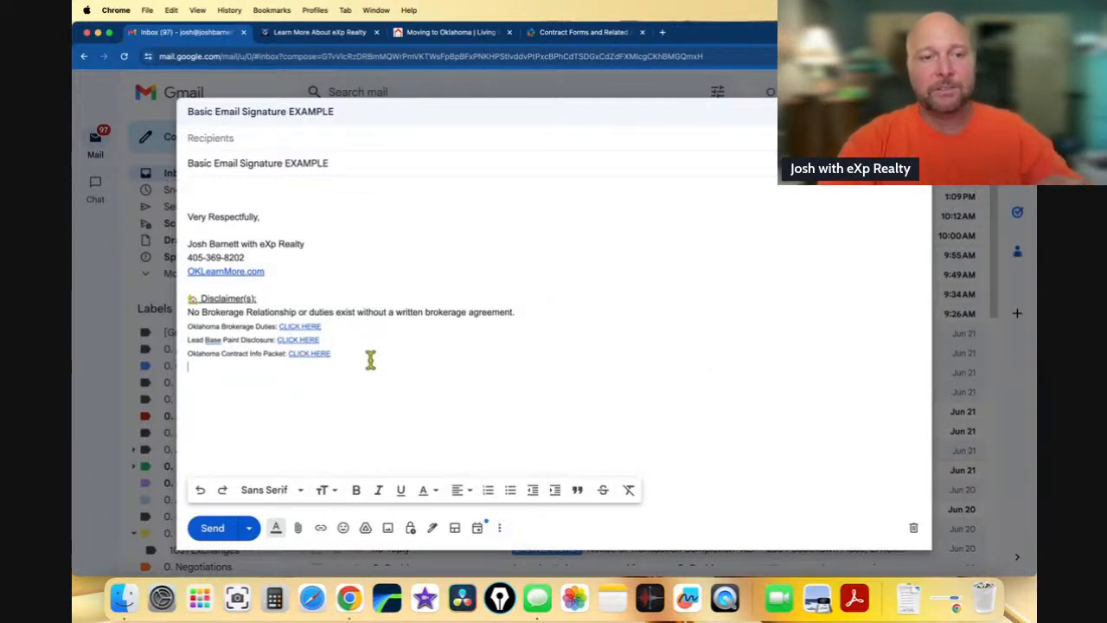
{"action": "left_click_drag", "start_coordinate": [370, 359], "coordinate": [186, 221]}
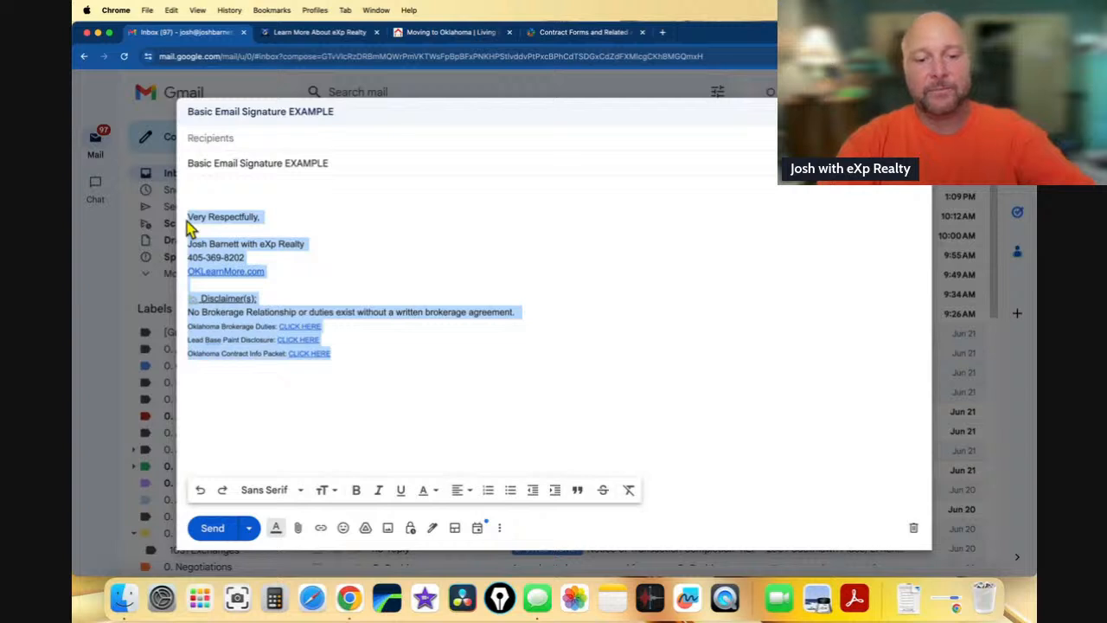
{"action": "key", "text": "BackSpace"}
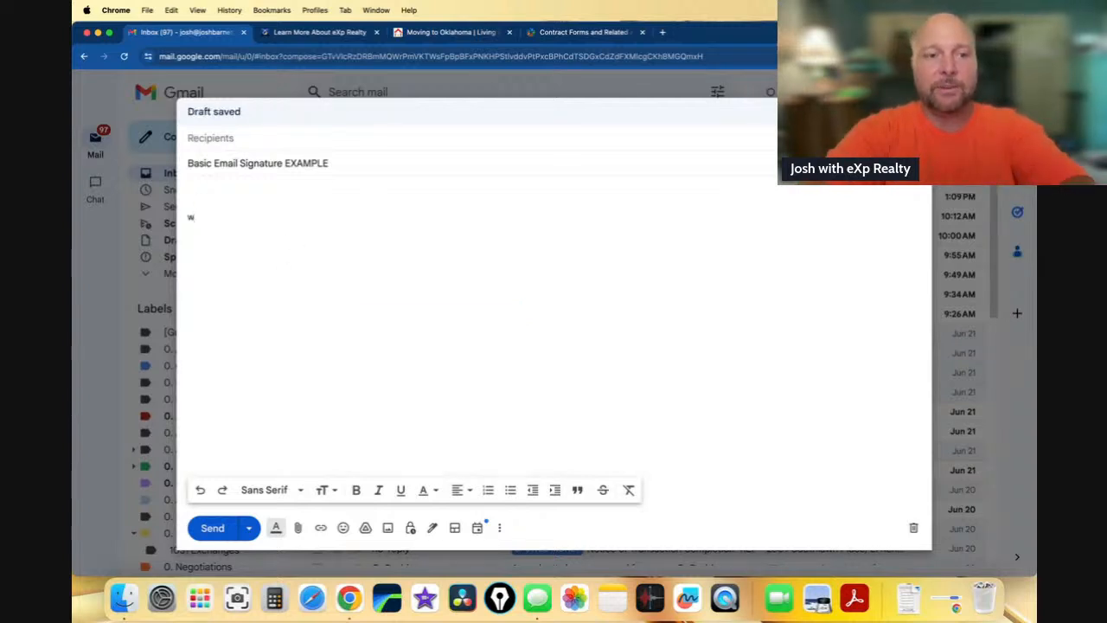
{"action": "type", "text": "write you r"}
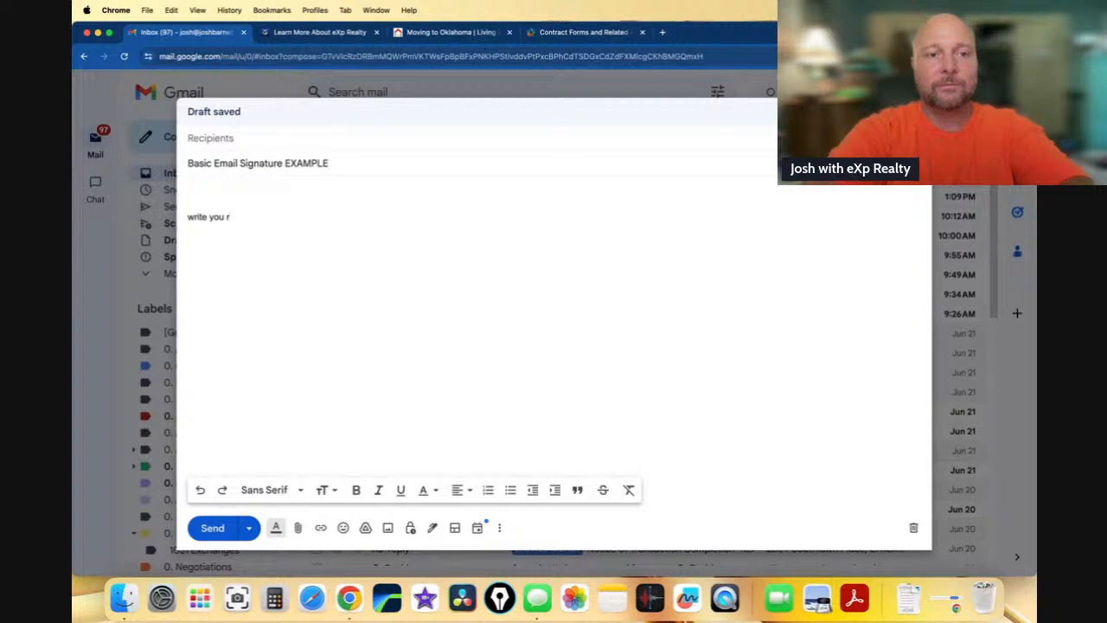
{"action": "type", "text": " meai"}
{"action": "key", "text": "BackSpace"}
{"action": "key", "text": "BackSpace"}
{"action": "key", "text": "BackSpace"}
{"action": "key", "text": "BackSpace"}
{"action": "type", "text": "email"}
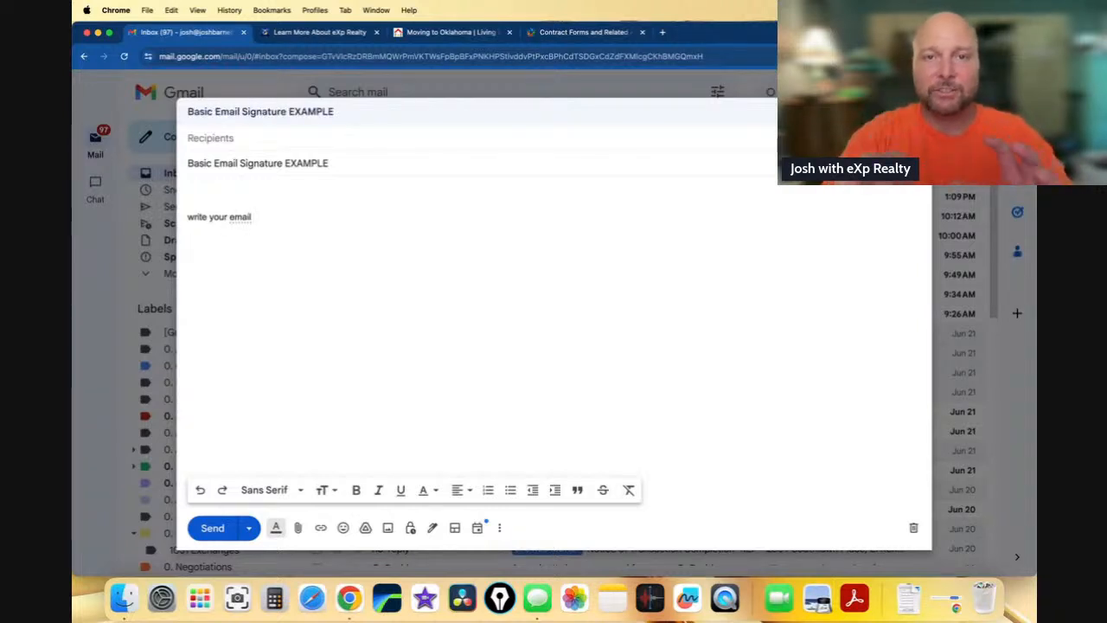
Insert the saved "Basic Email Signature EXAMPLE" template below the "write your email" text.
{"action": "left_click", "coordinate": [500, 529]}
{"action": "mouse_move", "coordinate": [568, 407]}
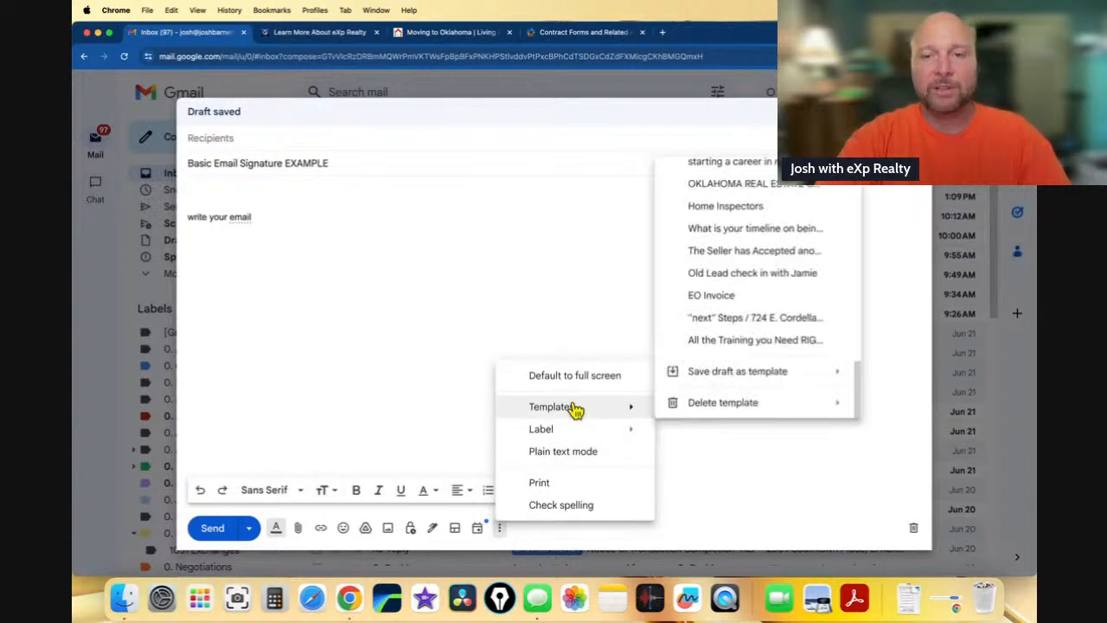
{"action": "scroll", "coordinate": [755, 312], "scroll_direction": "up", "scroll_amount": 5}
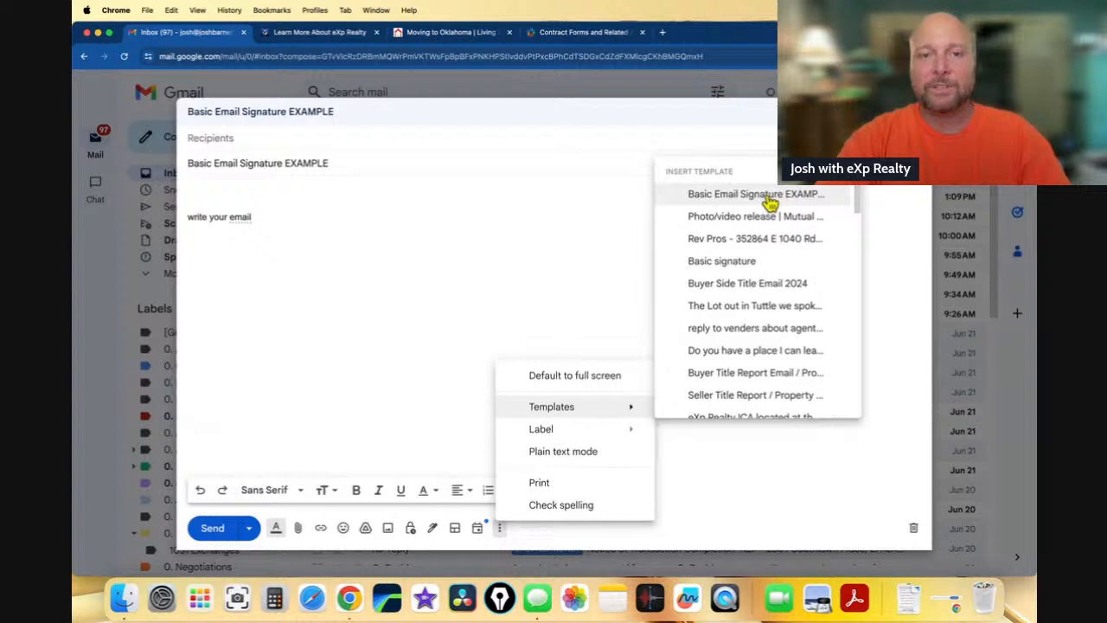
{"action": "left_click", "coordinate": [756, 195]}
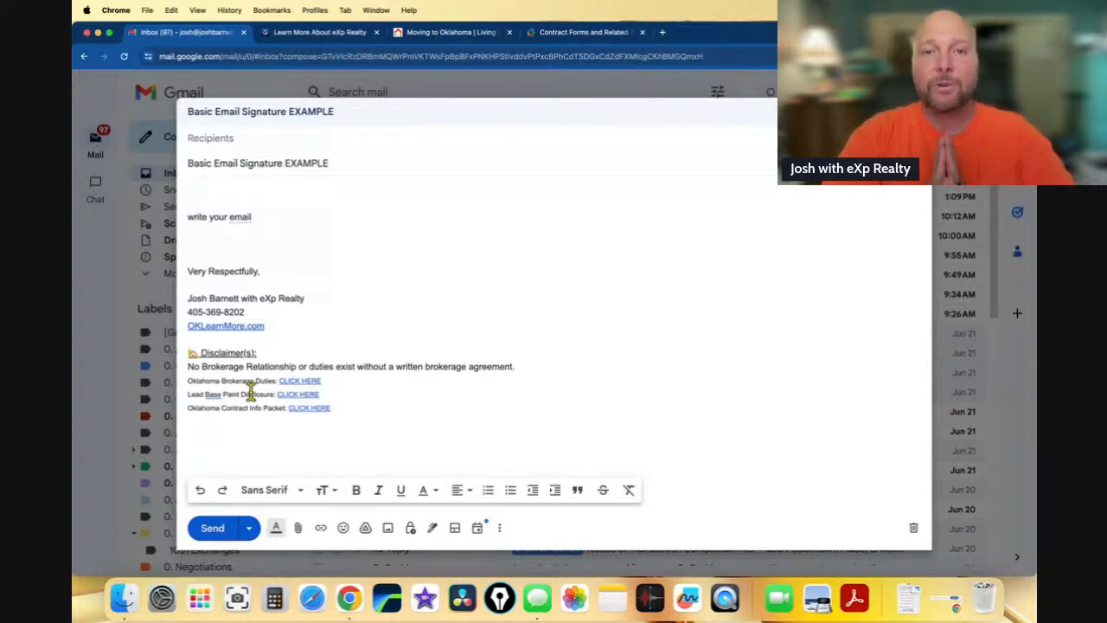
Switch to the open "Learn More About eXp Realty" web page.
{"action": "left_click", "coordinate": [311, 35]}
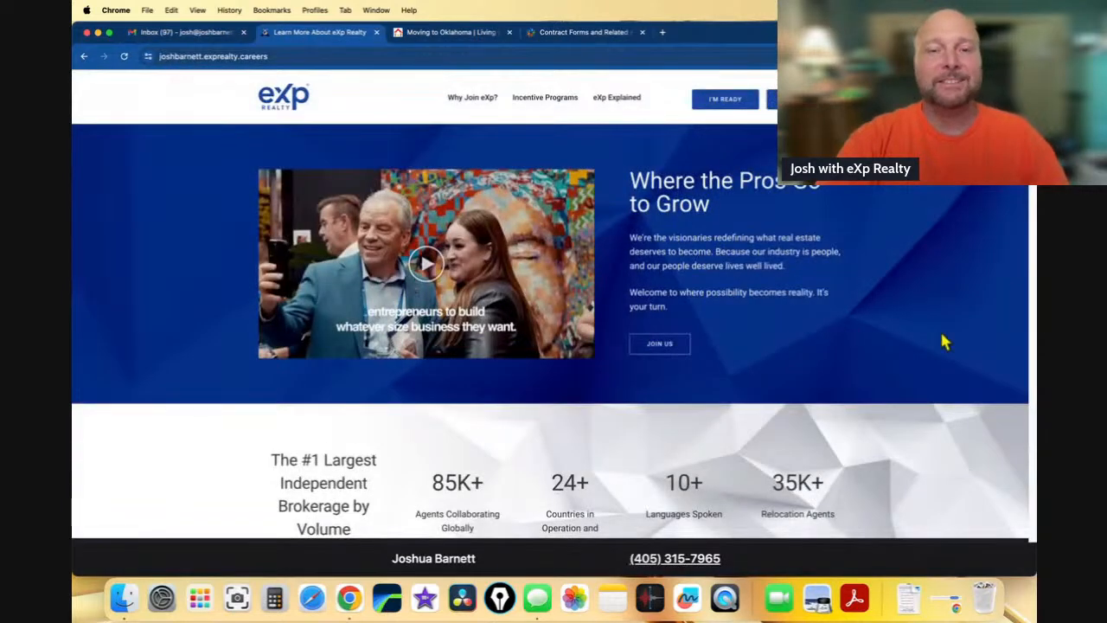